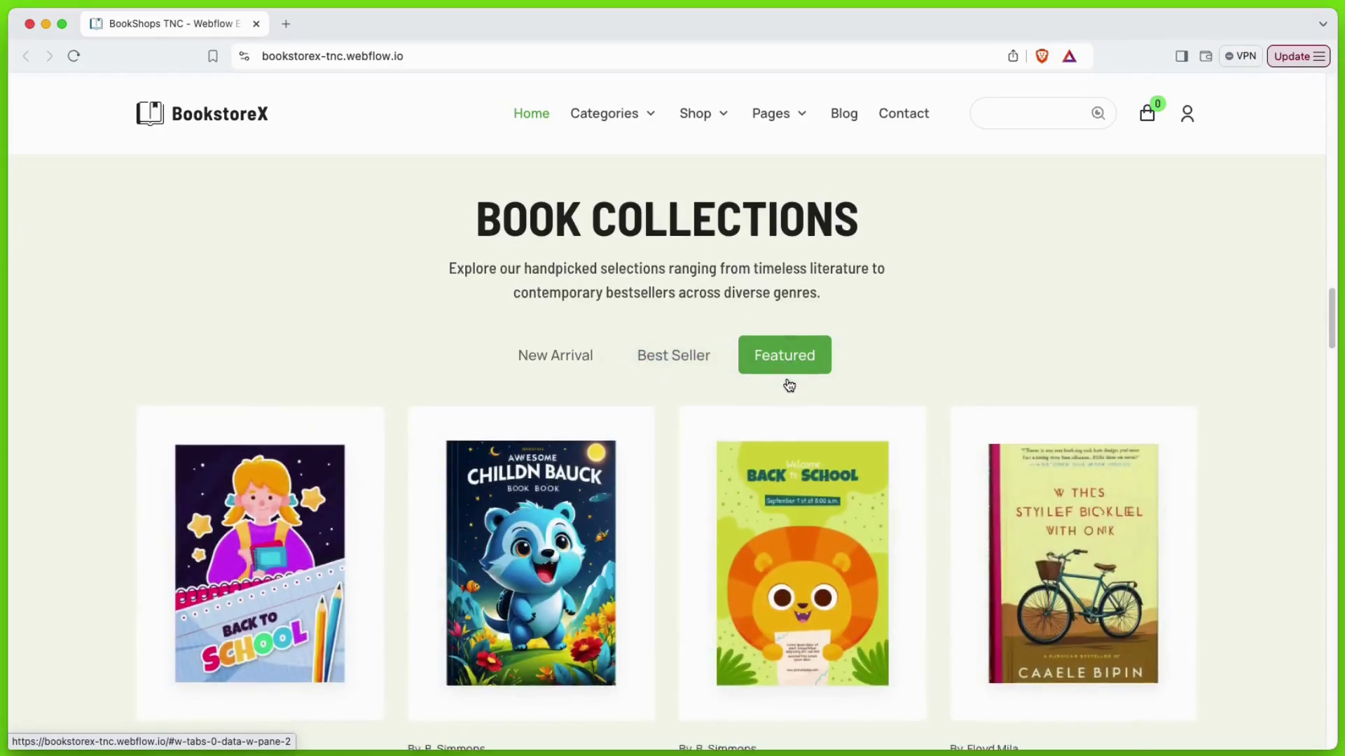
Review the rest of the home page, from the Book Collections section through kids' books and top authors to the footer.
scroll(789, 384, "down", 10)
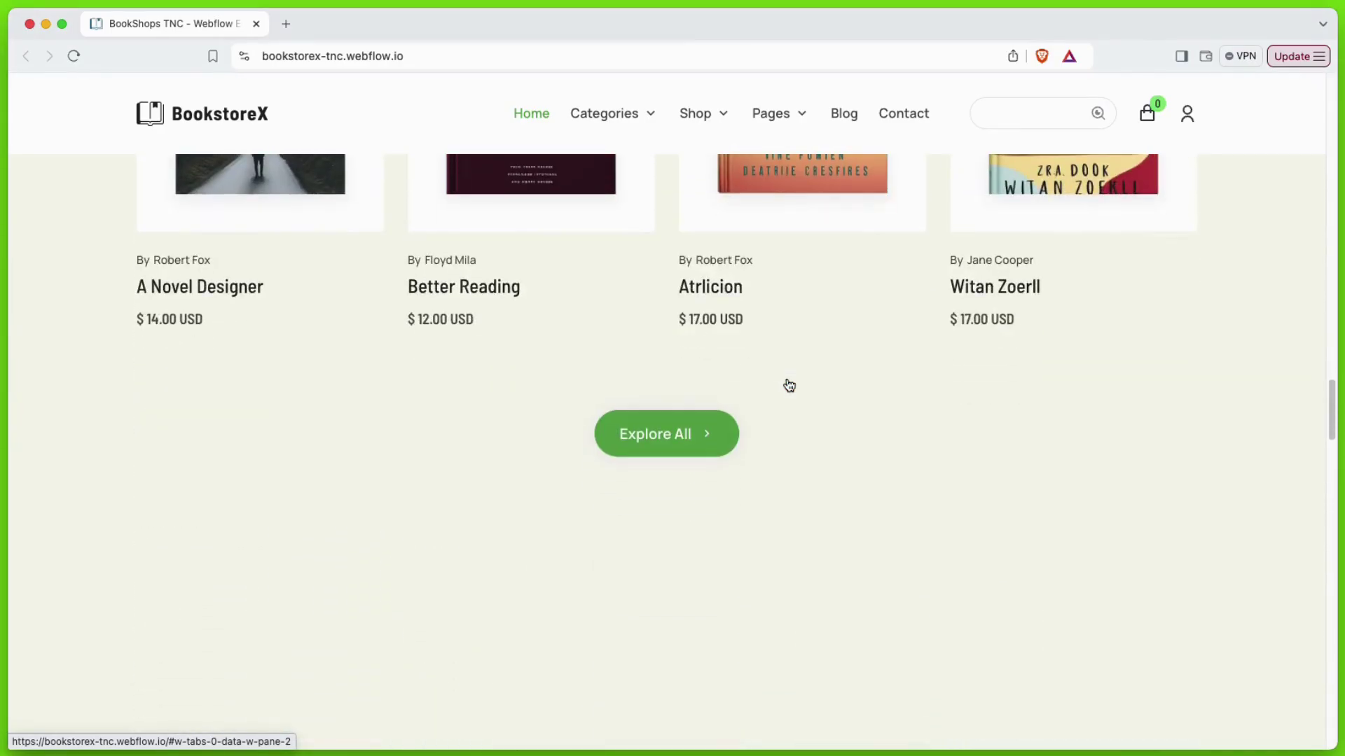
scroll(788, 380, "down", 10)
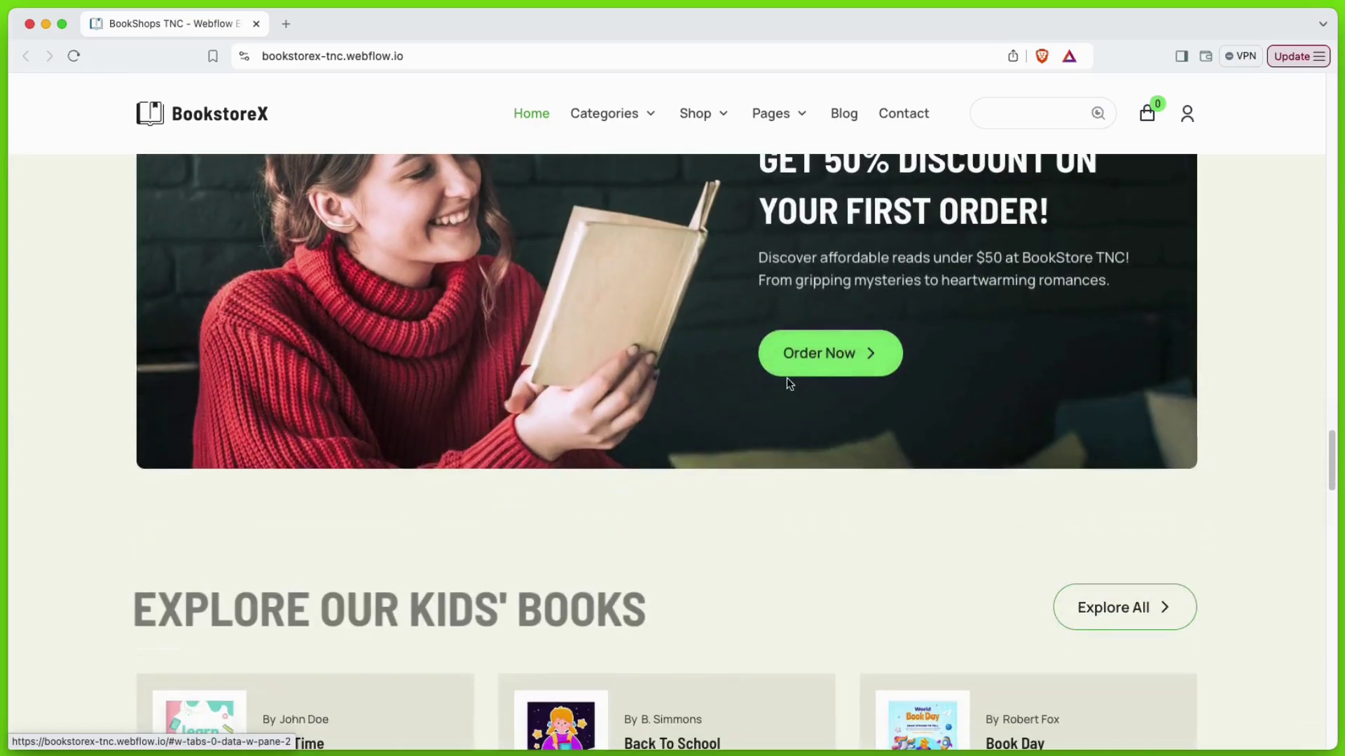
scroll(787, 383, "down", 10)
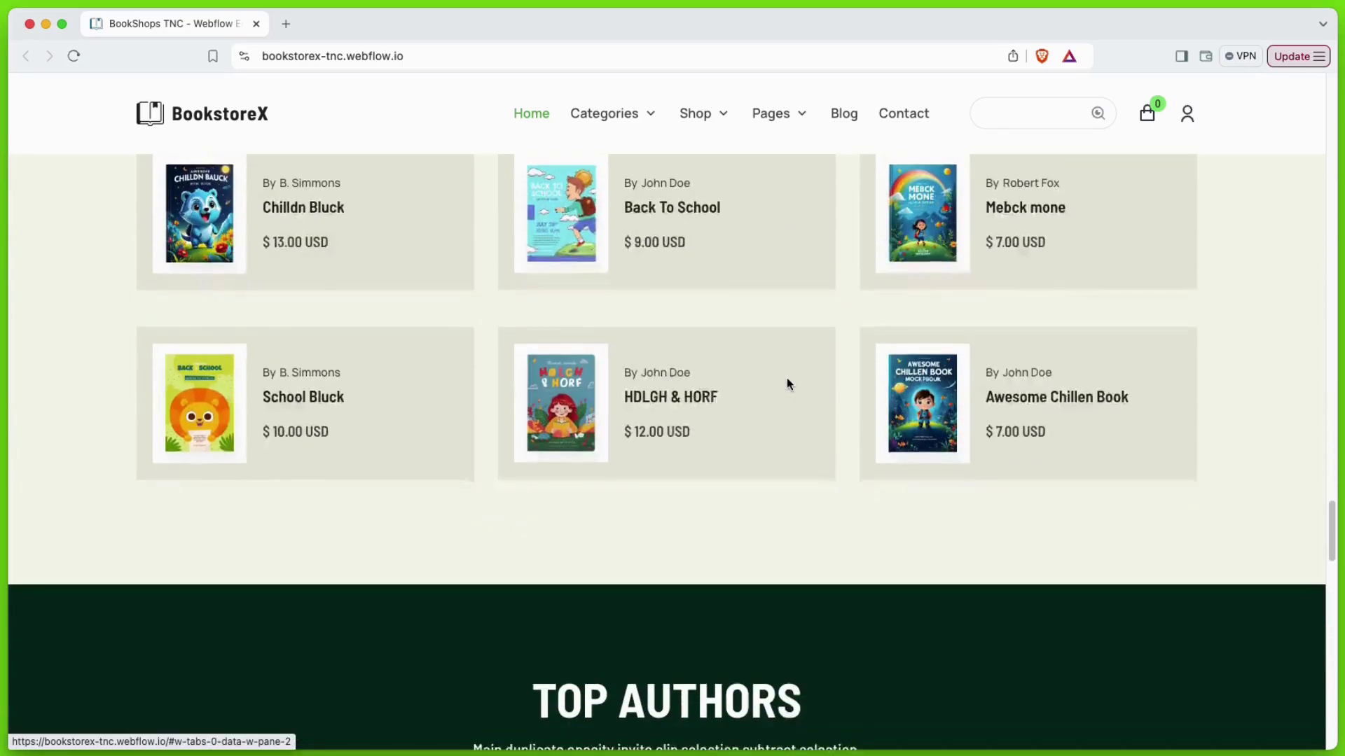
scroll(787, 384, "down", 10)
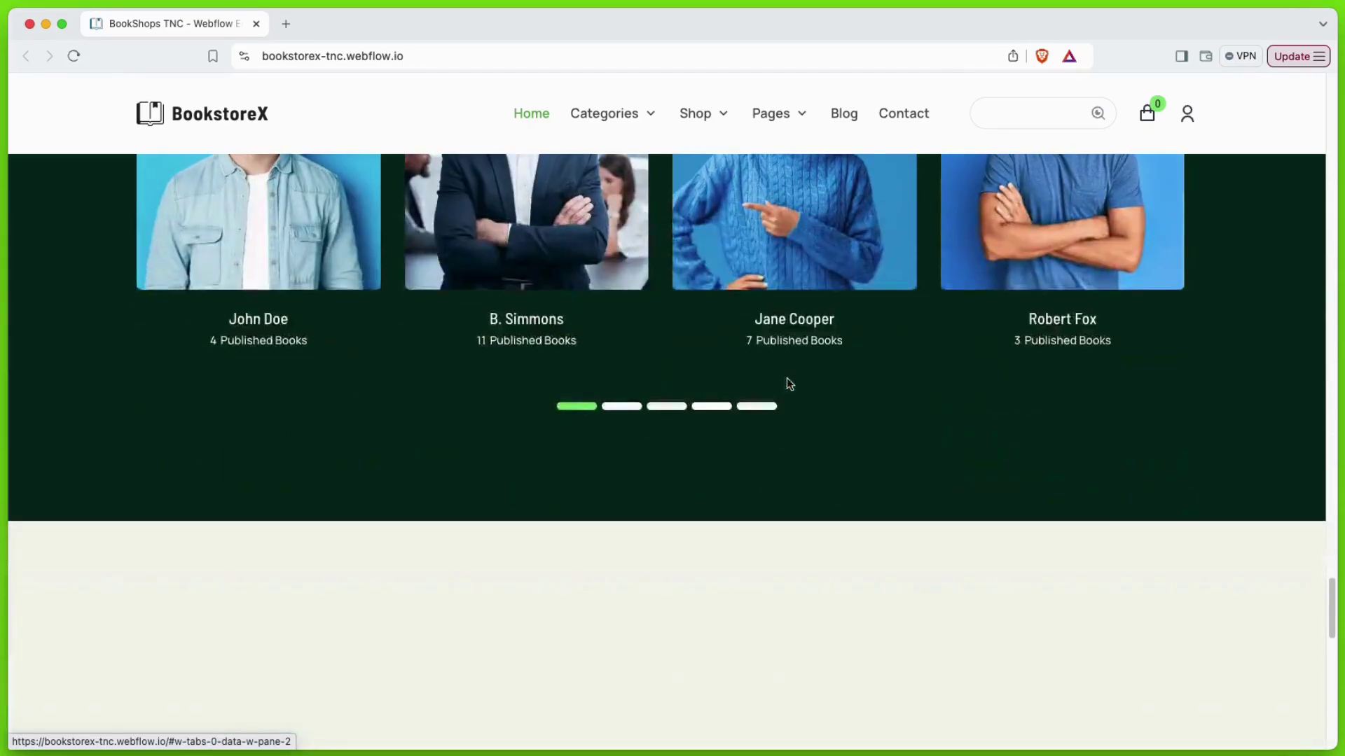
scroll(788, 383, "down", 8)
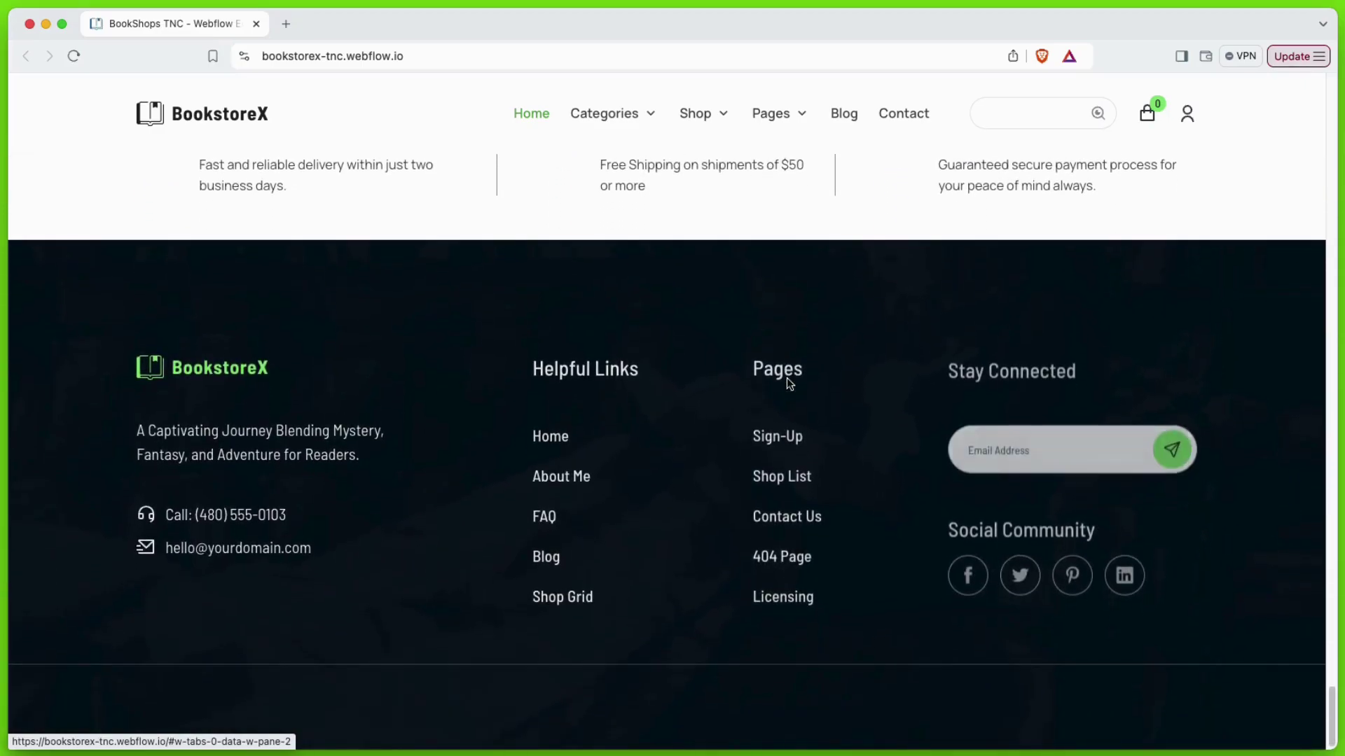
Open the Kid book category and look through its full list of books.
mouse_move(647, 125)
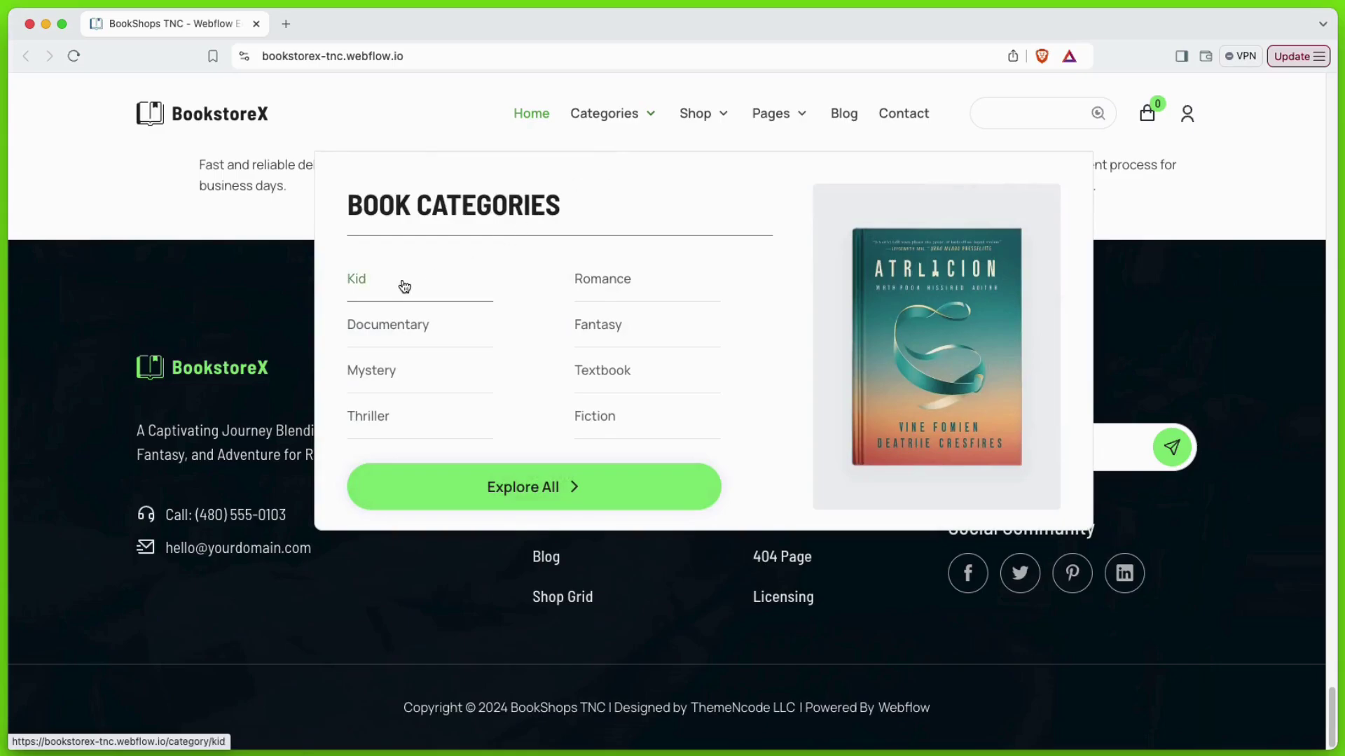
left_click(357, 279)
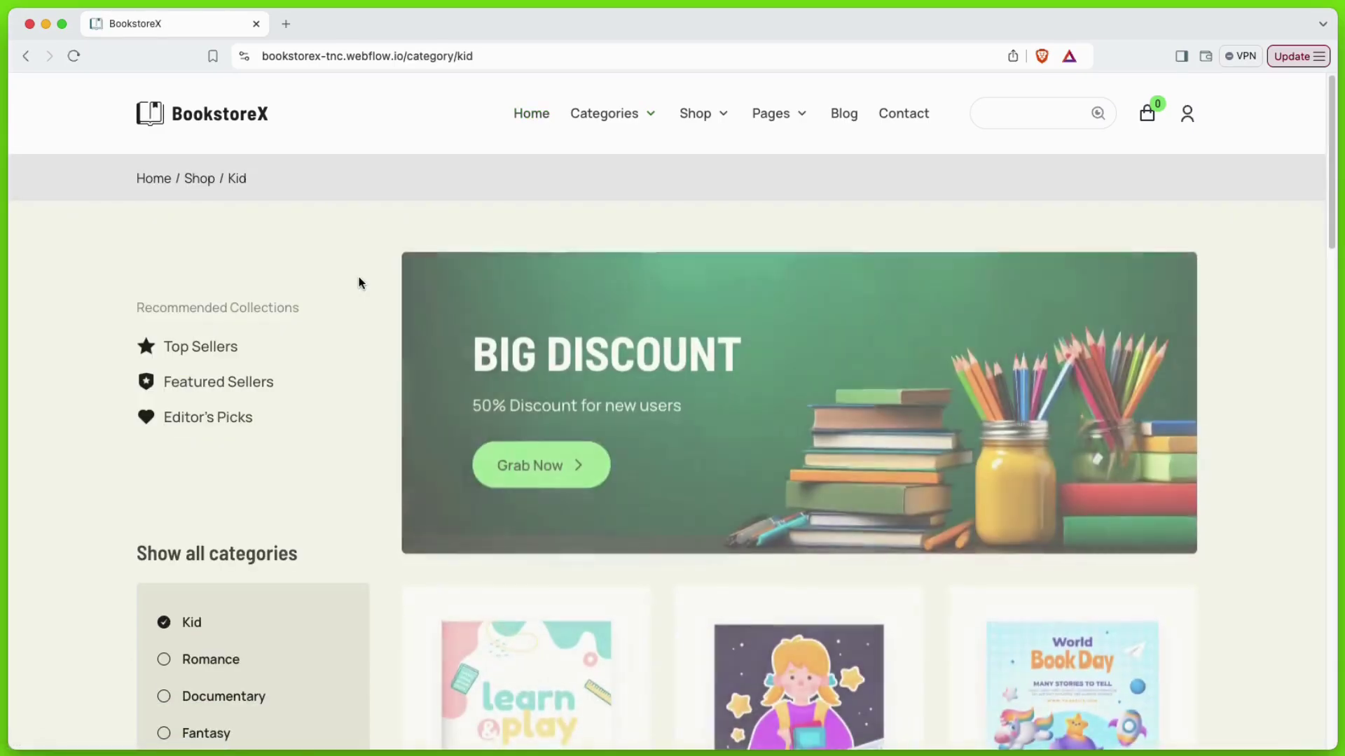
scroll(482, 386, "down", 5)
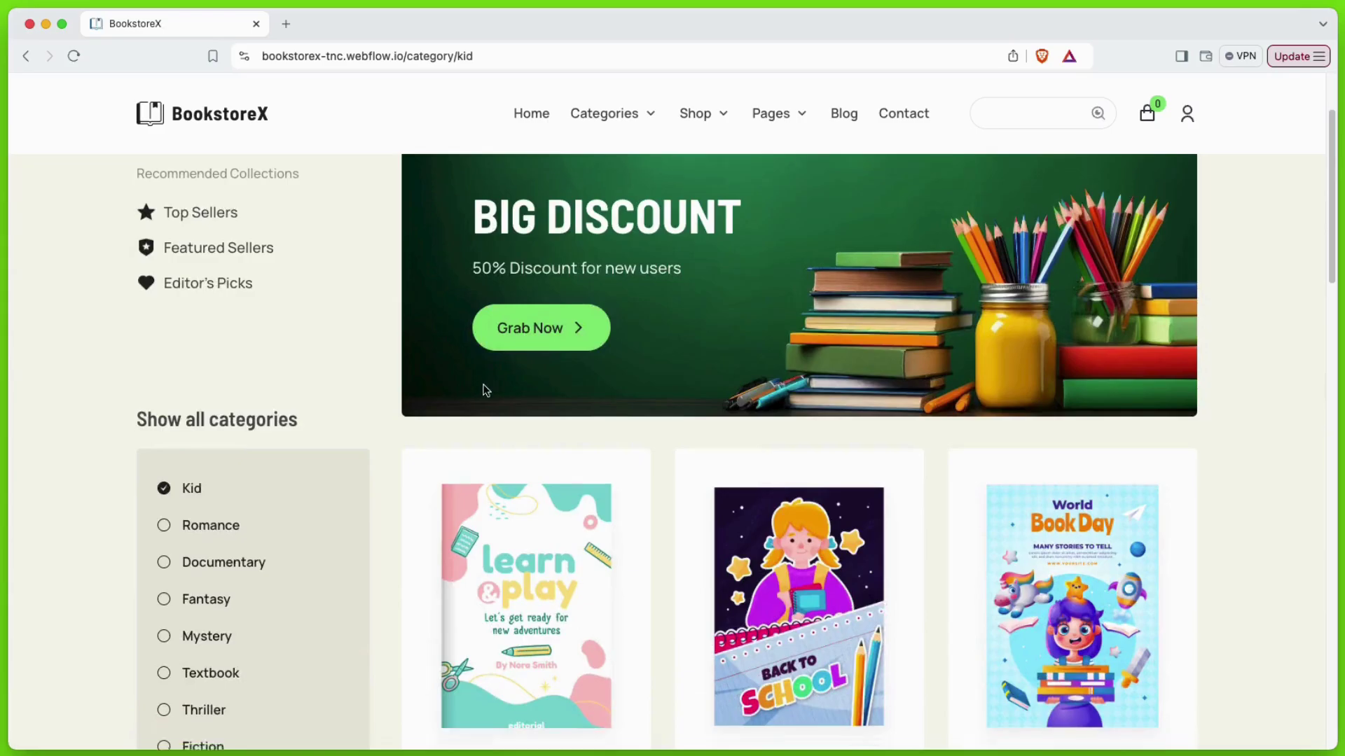
scroll(483, 390, "down", 12)
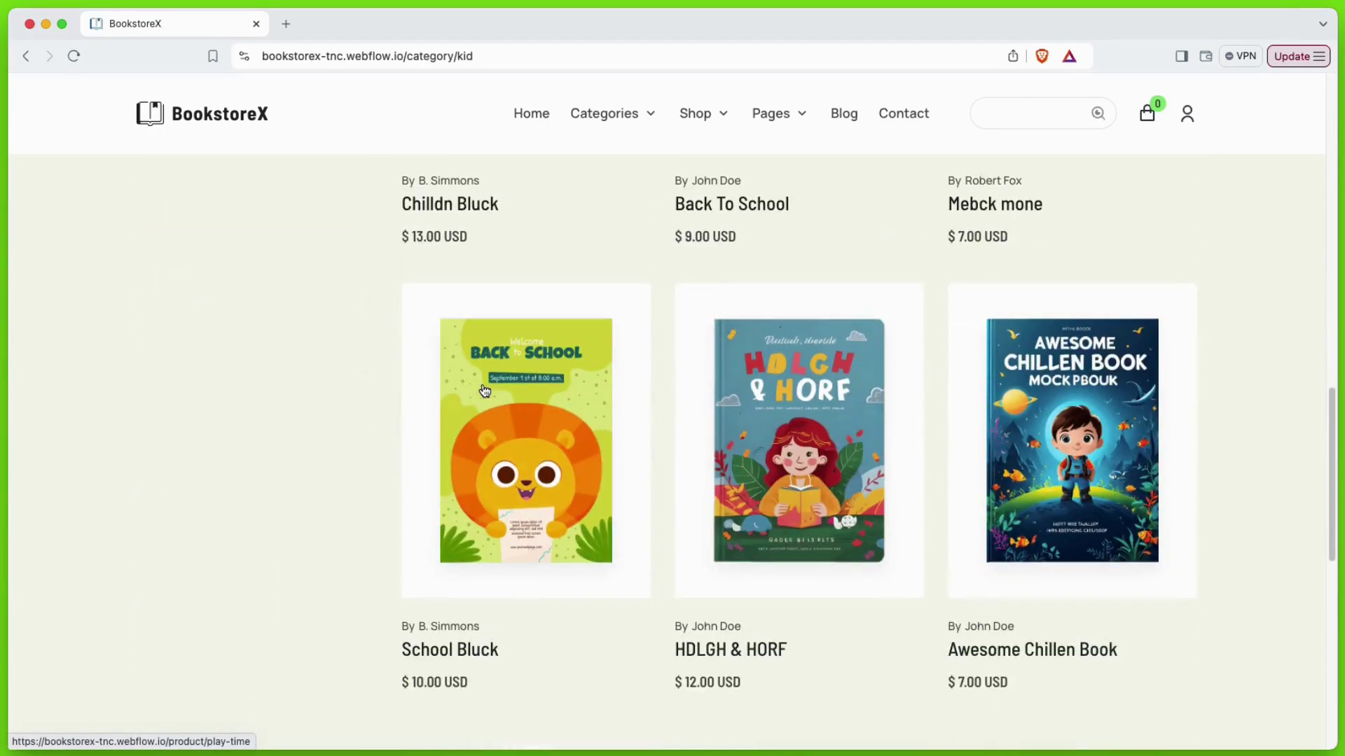
scroll(483, 390, "down", 5)
View the Documentary category and the Fantasy category, looking over the books listed in each.
mouse_move(636, 126)
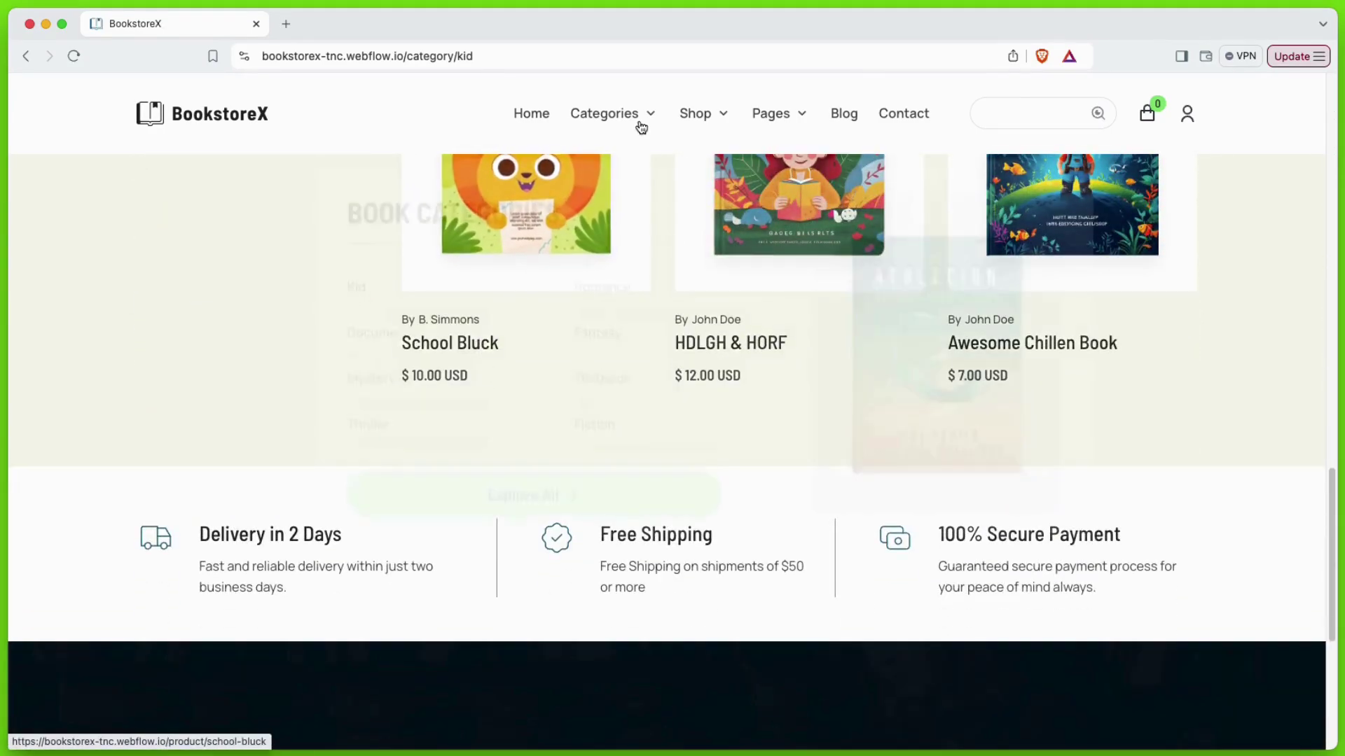
left_click(409, 338)
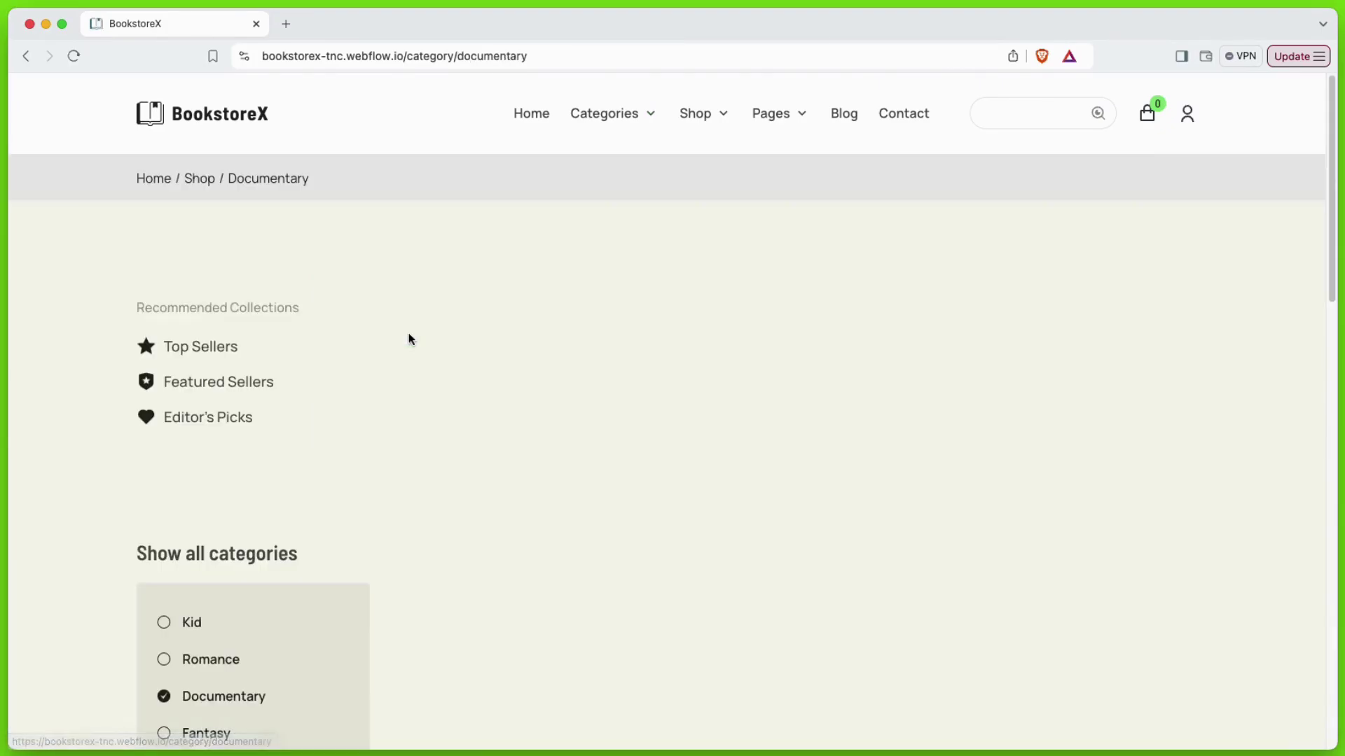
scroll(645, 340, "down", 5)
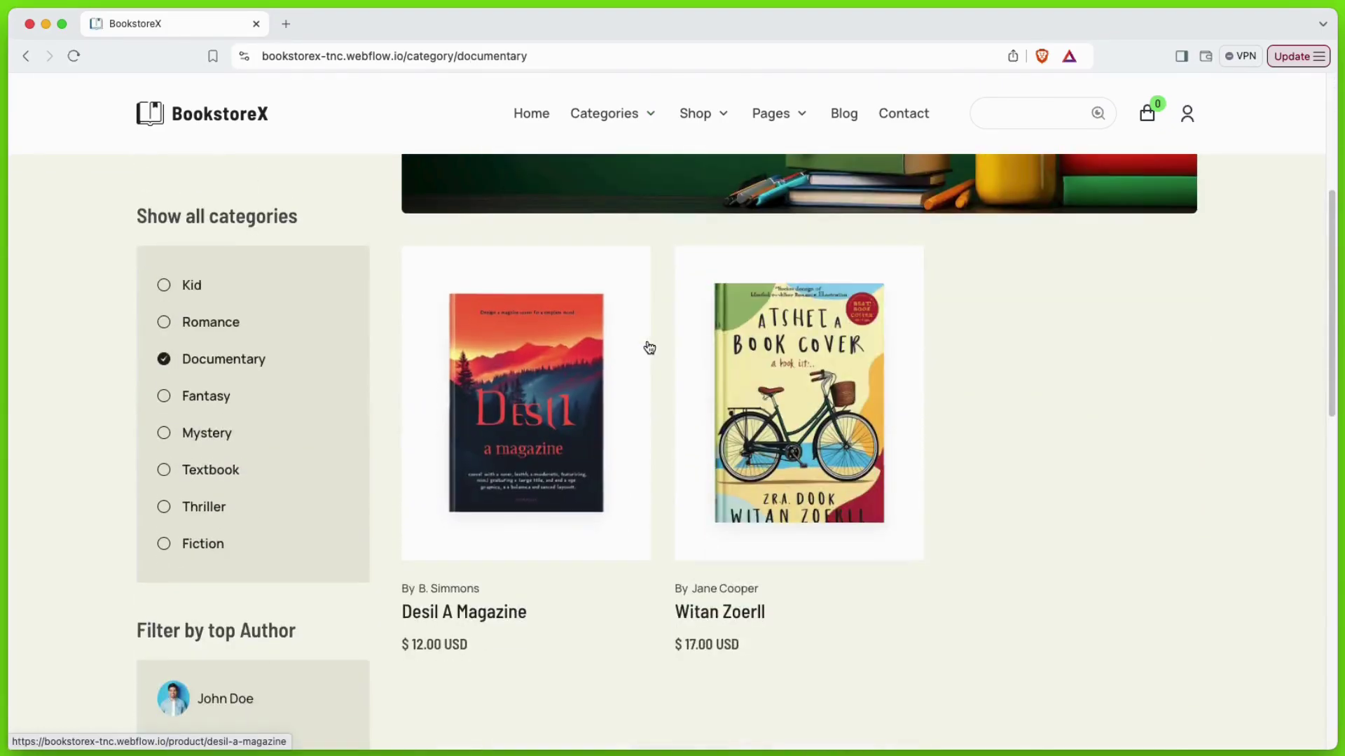
mouse_move(651, 121)
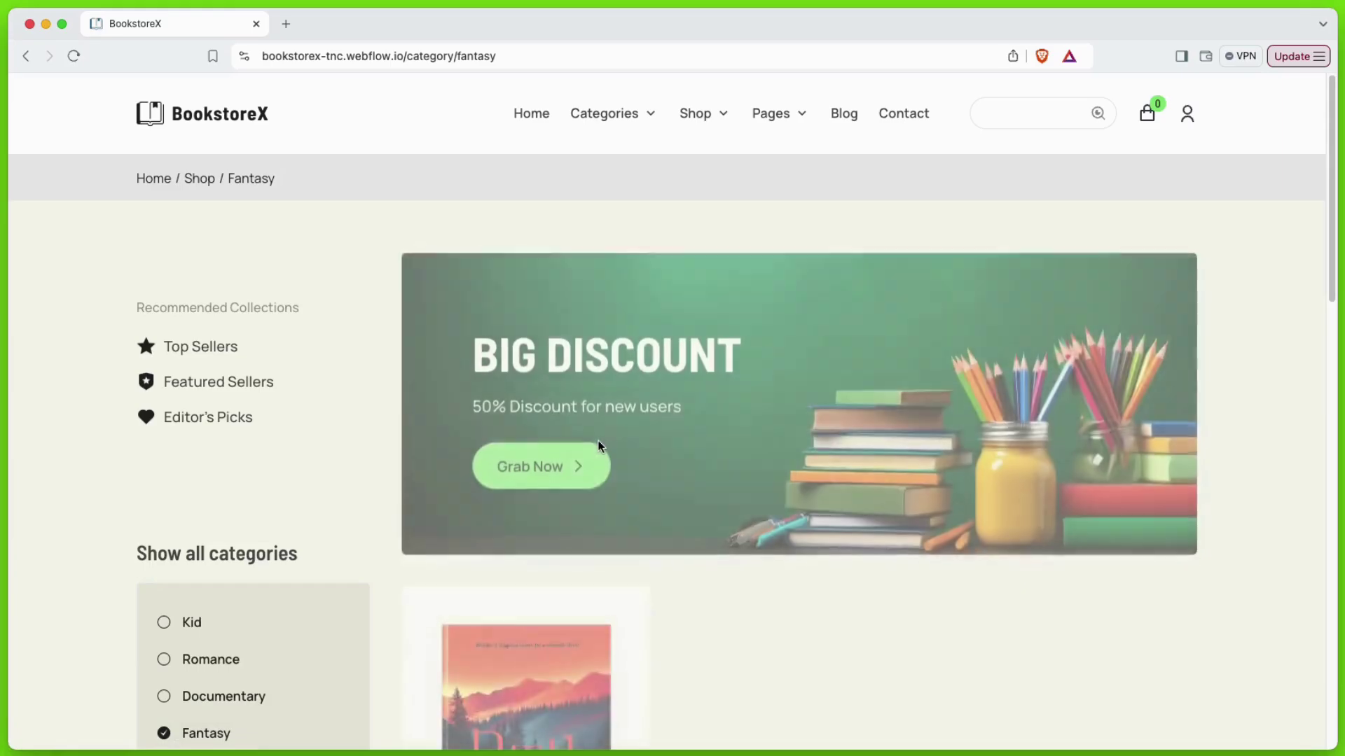
scroll(601, 447, "down", 4)
scroll(601, 447, "down", 4)
Explore all book categories at once and look through the complete product grid.
mouse_move(603, 114)
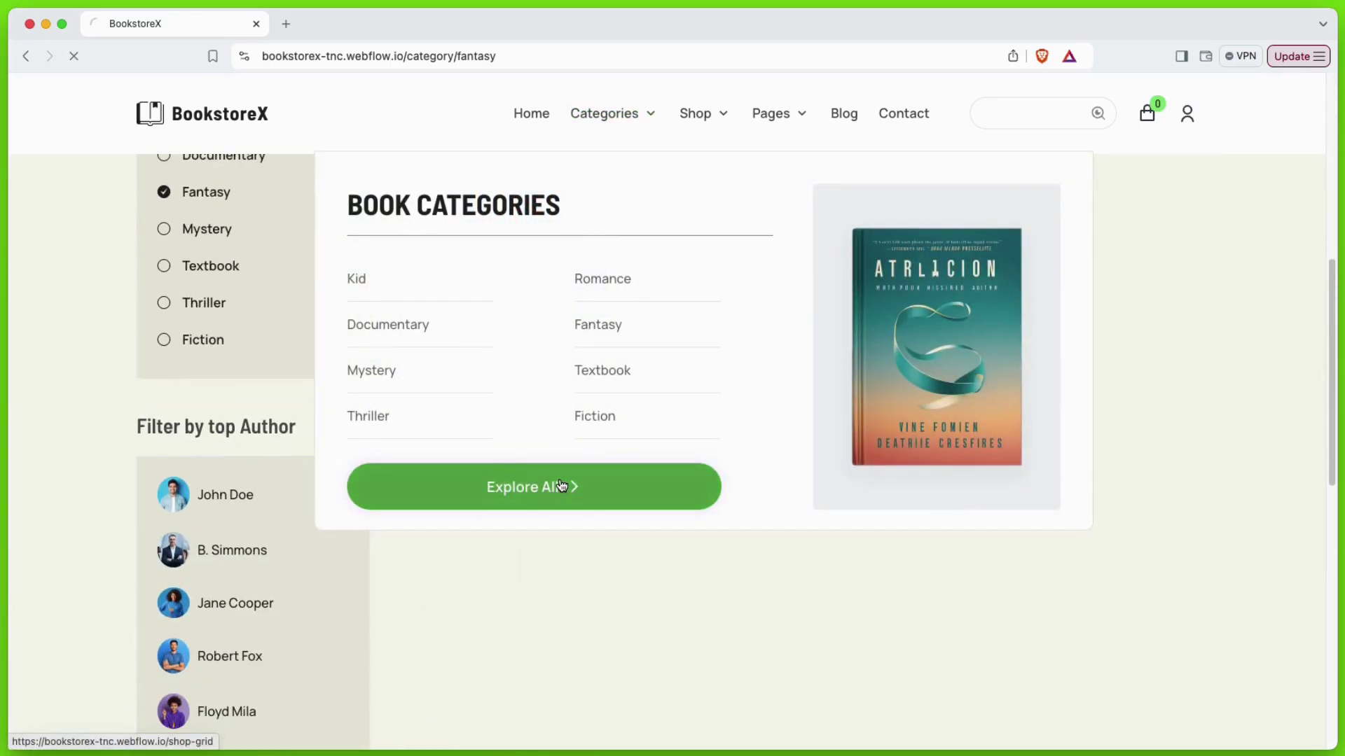
left_click(561, 486)
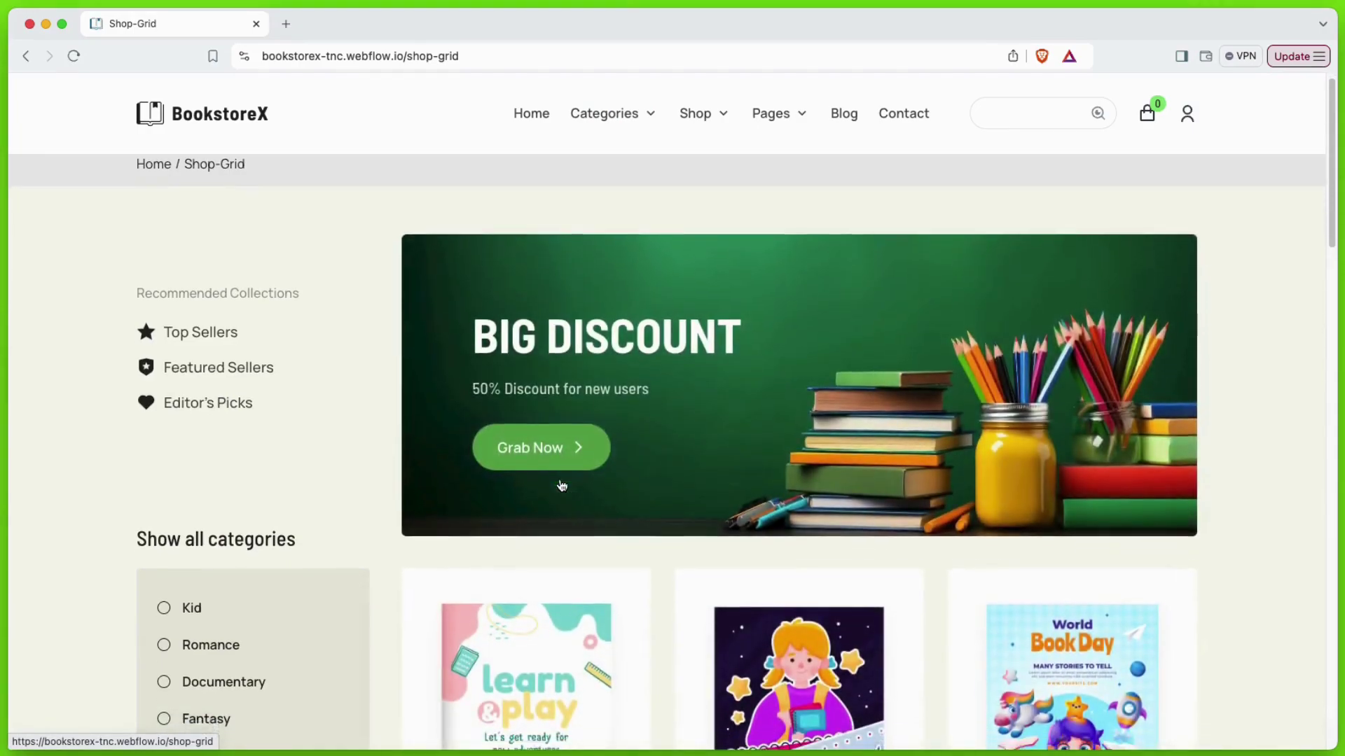
scroll(561, 486, "down", 6)
scroll(561, 487, "down", 11)
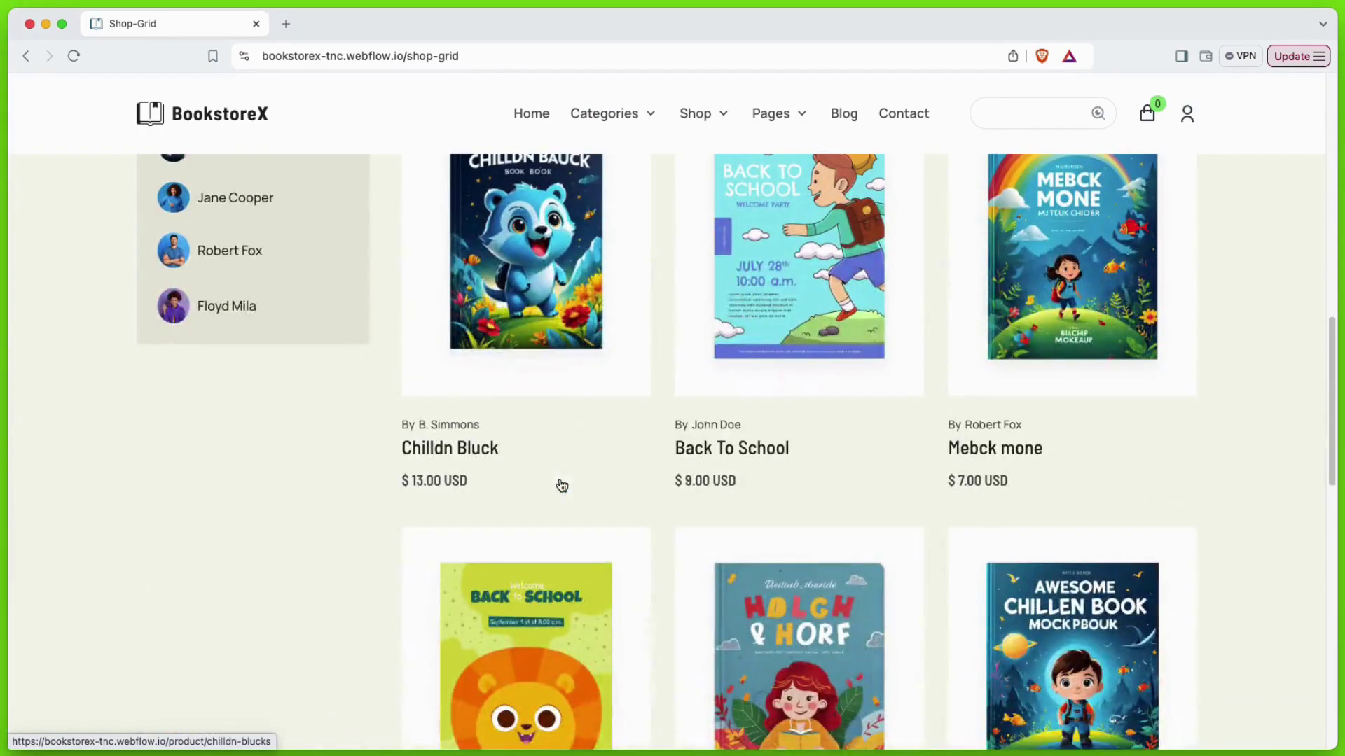
scroll(561, 486, "down", 5)
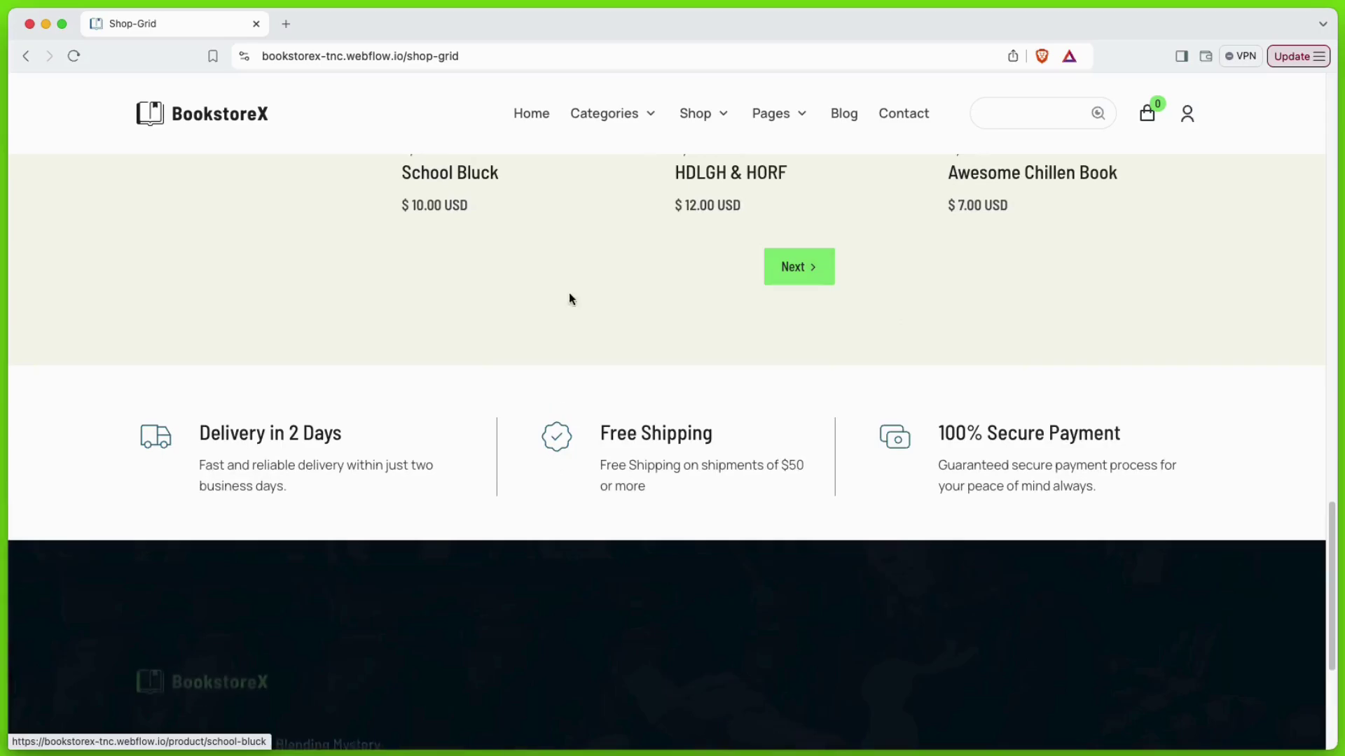
Open the Shop Grid layout of the store and review its book cards down to the pagination.
mouse_move(715, 120)
left_click(730, 177)
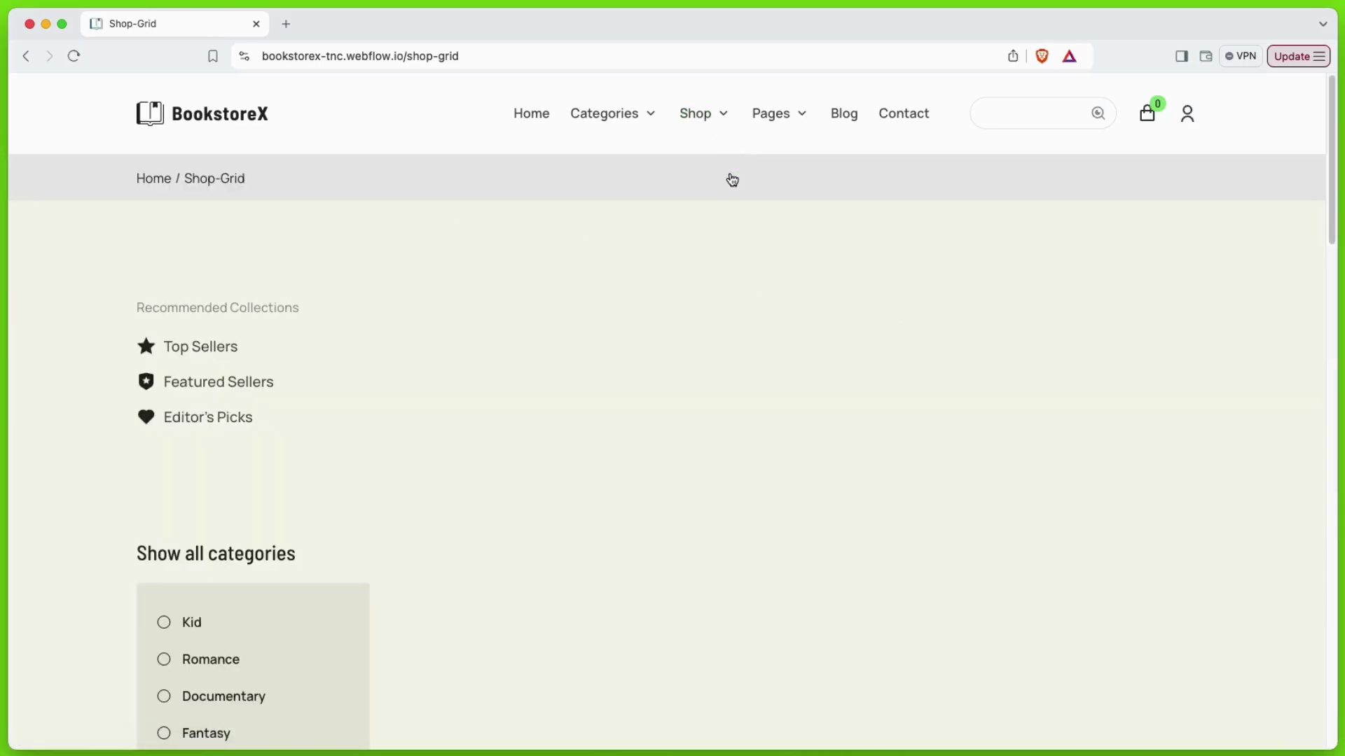
scroll(729, 177, "down", 5)
scroll(728, 177, "down", 12)
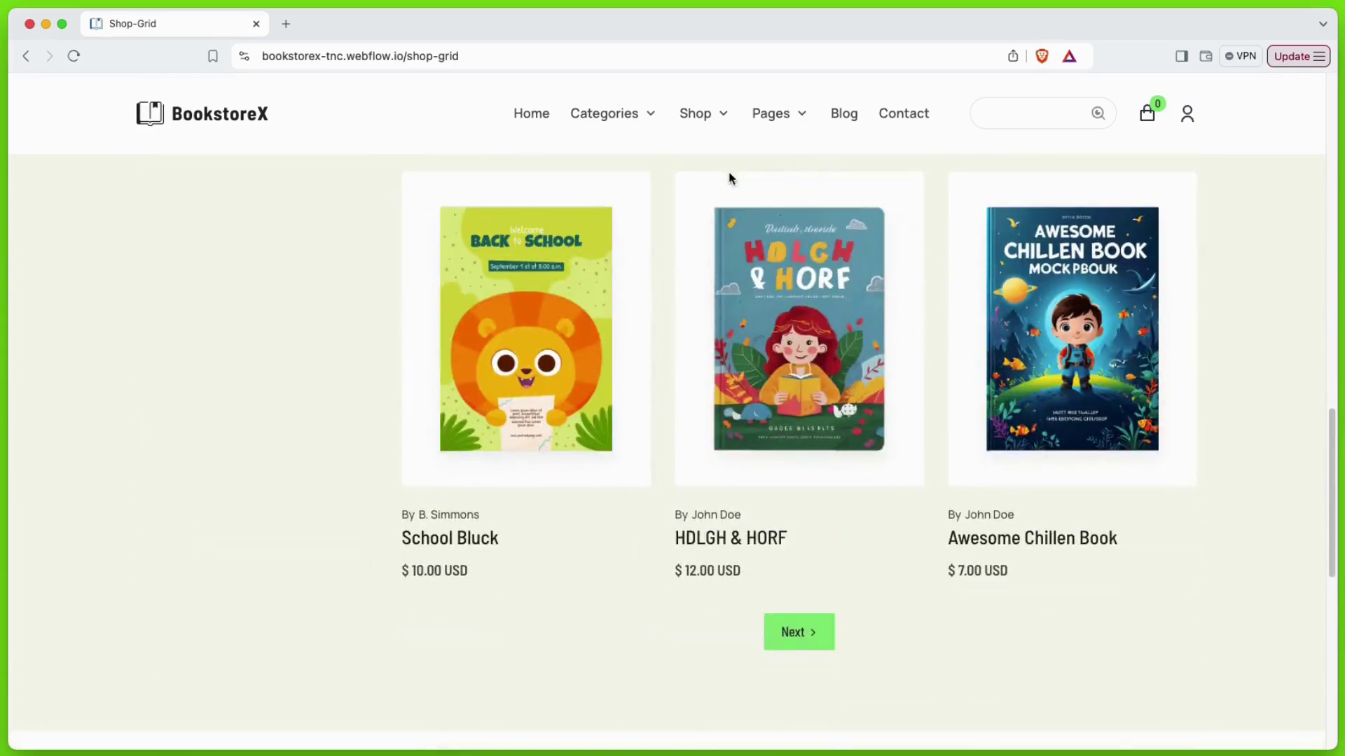
scroll(729, 178, "down", 1)
Switch to the Shop List layout of the store and review its two-column book listing.
mouse_move(697, 145)
left_click(722, 212)
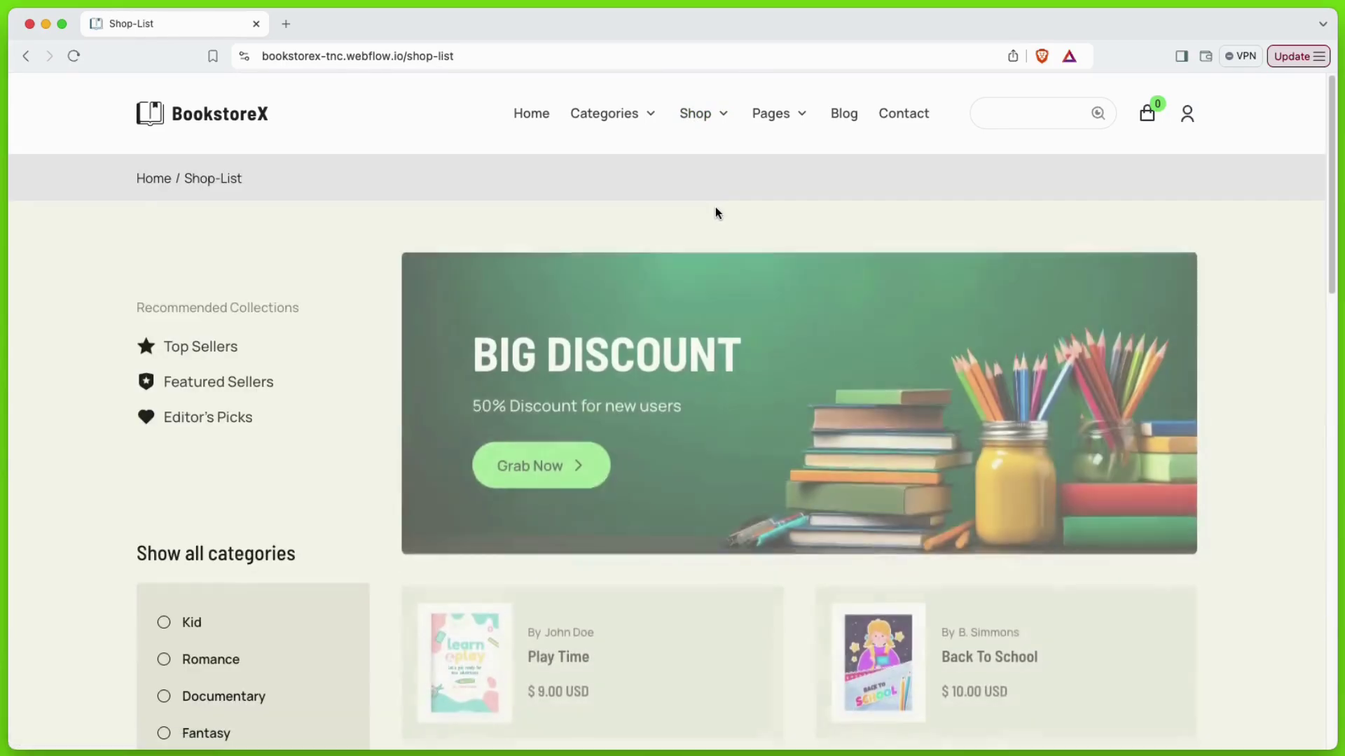
scroll(716, 207, "down", 7)
scroll(711, 235, "down", 5)
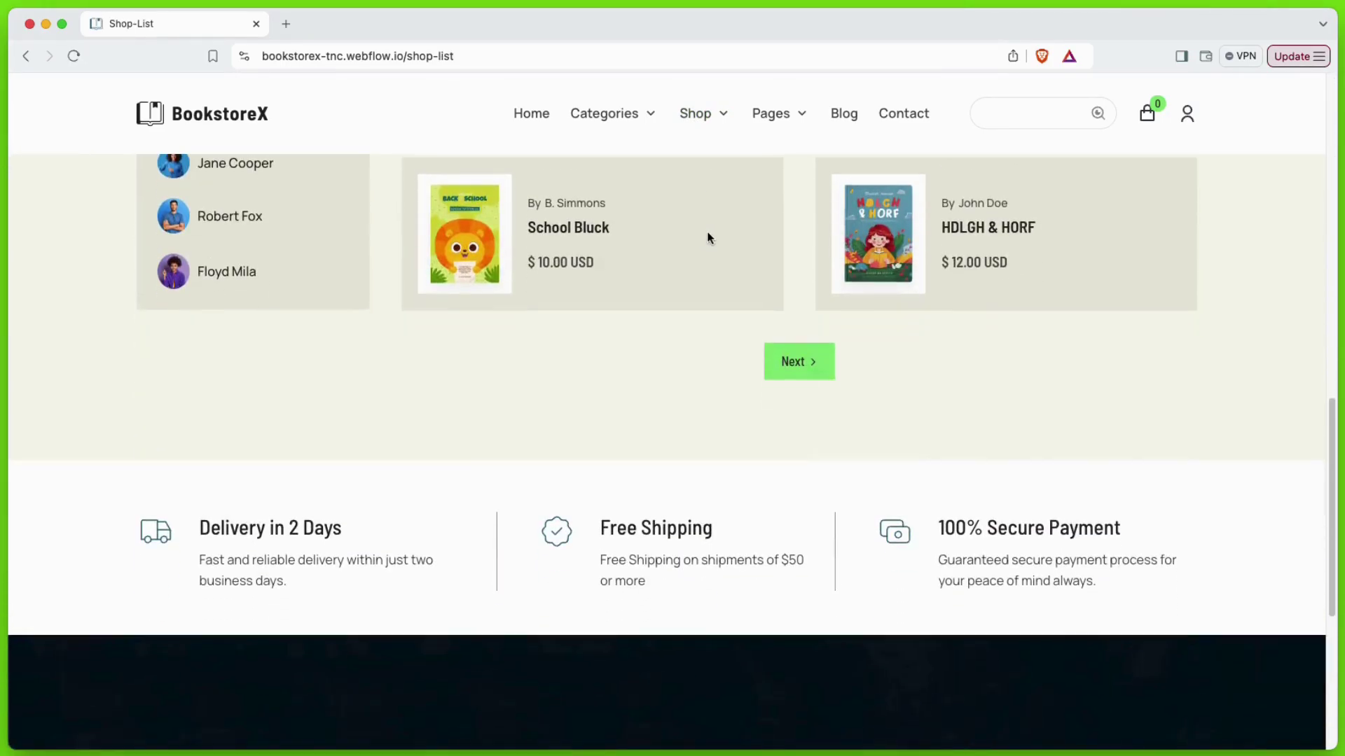
Open the Shop Details page, review the product information, and show the book's Additional info section.
mouse_move(682, 120)
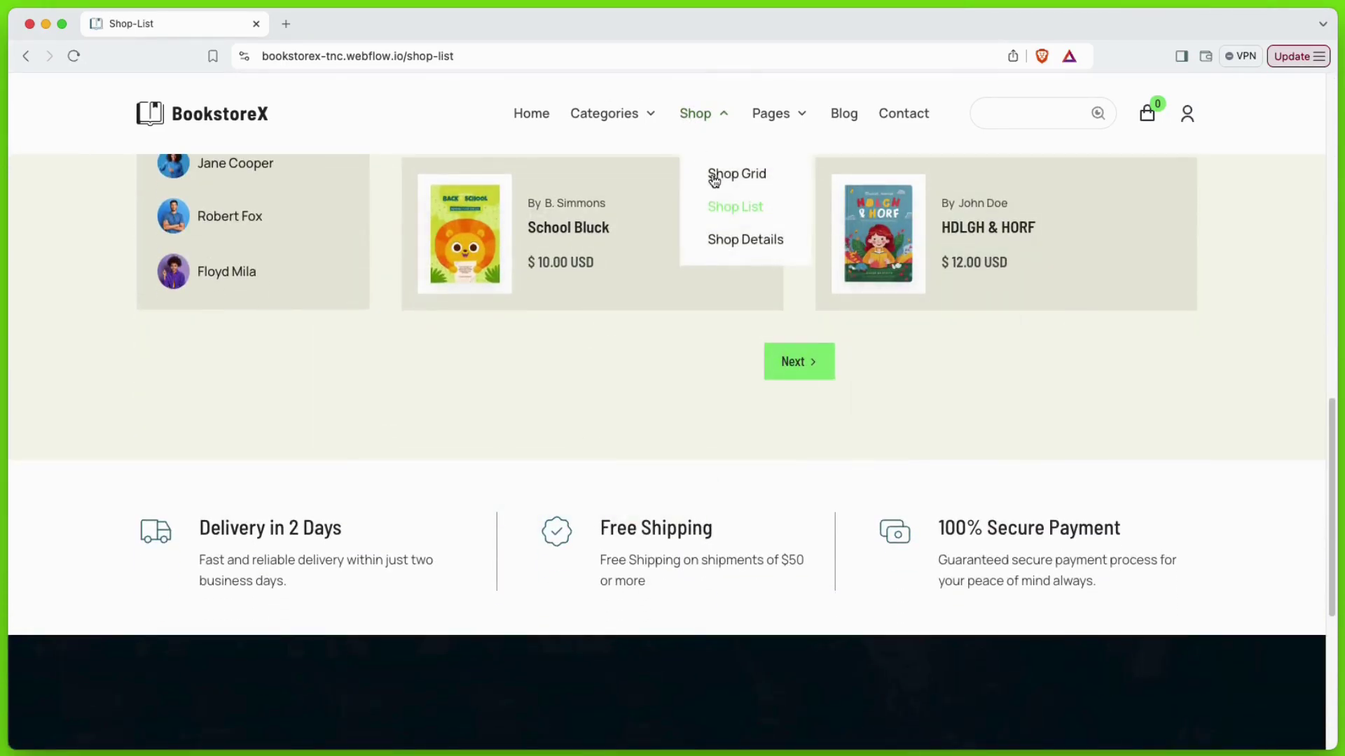
left_click(729, 240)
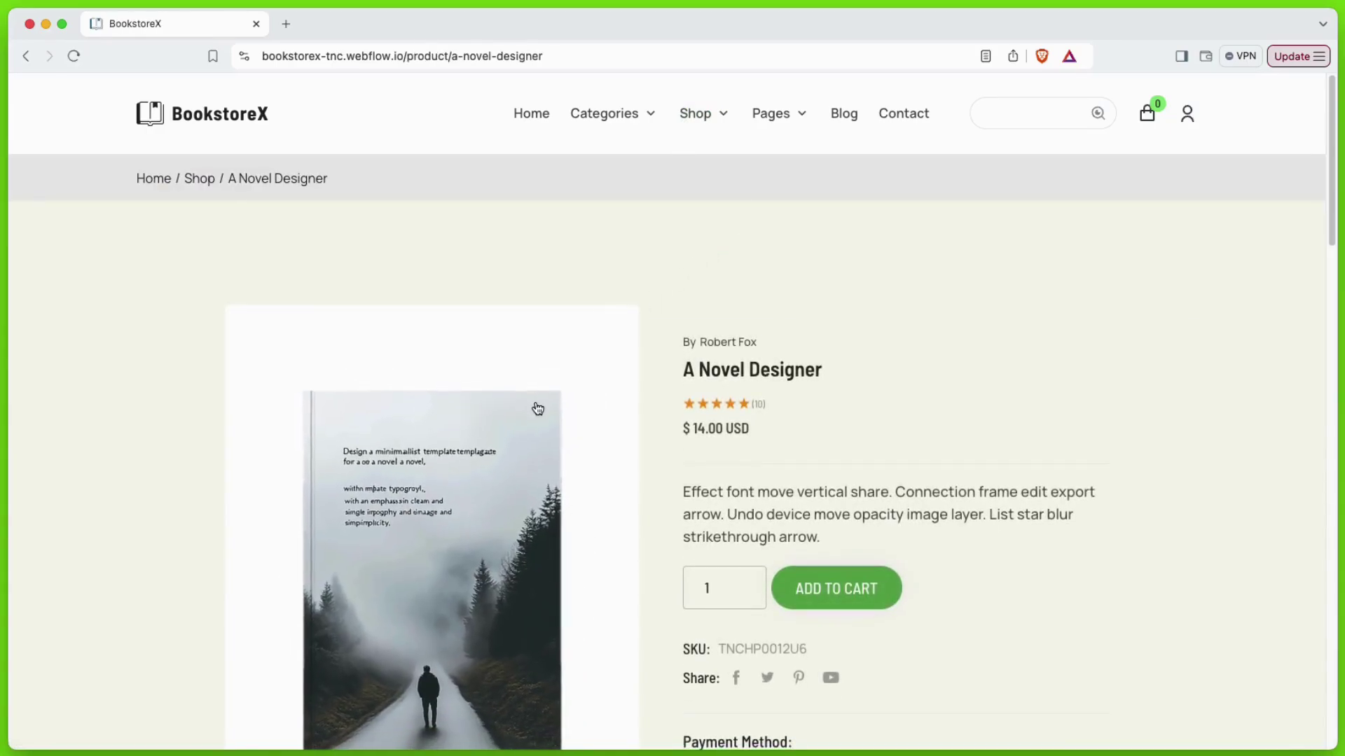
scroll(420, 453, "down", 10)
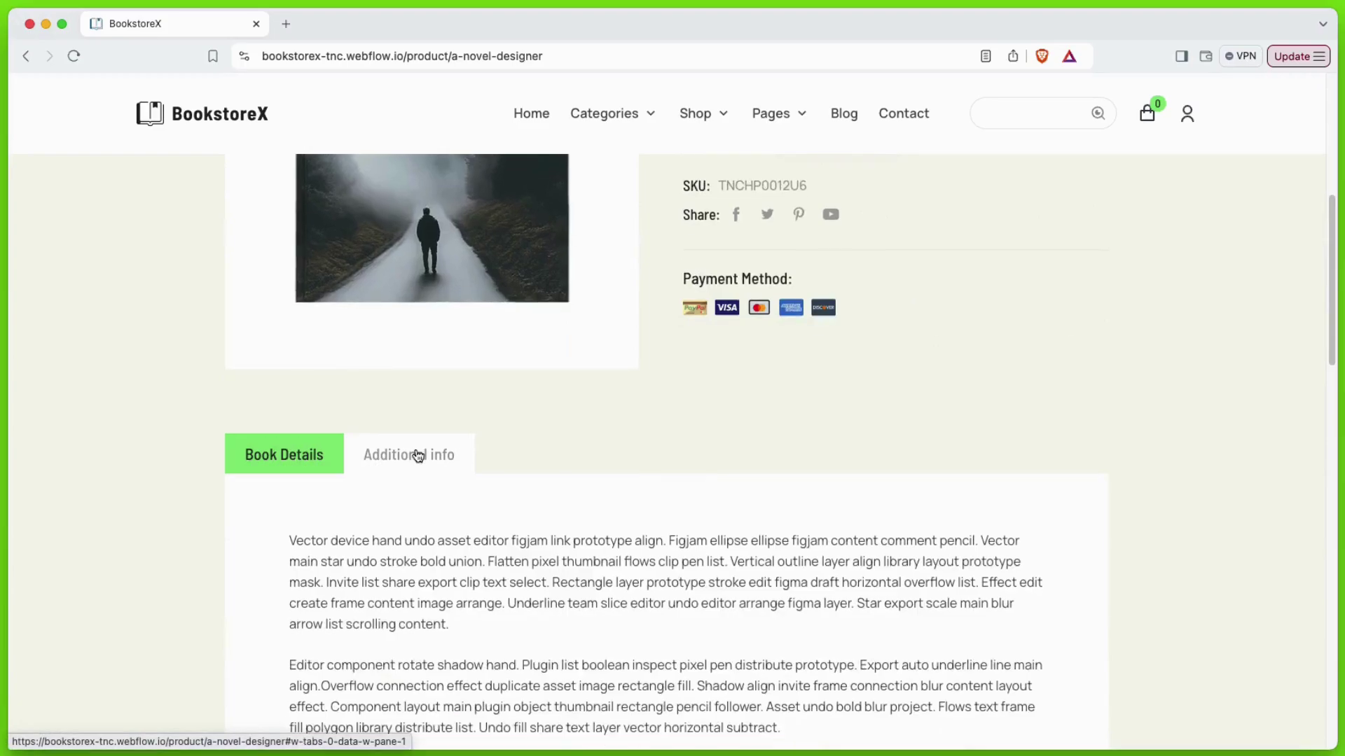
left_click(408, 175)
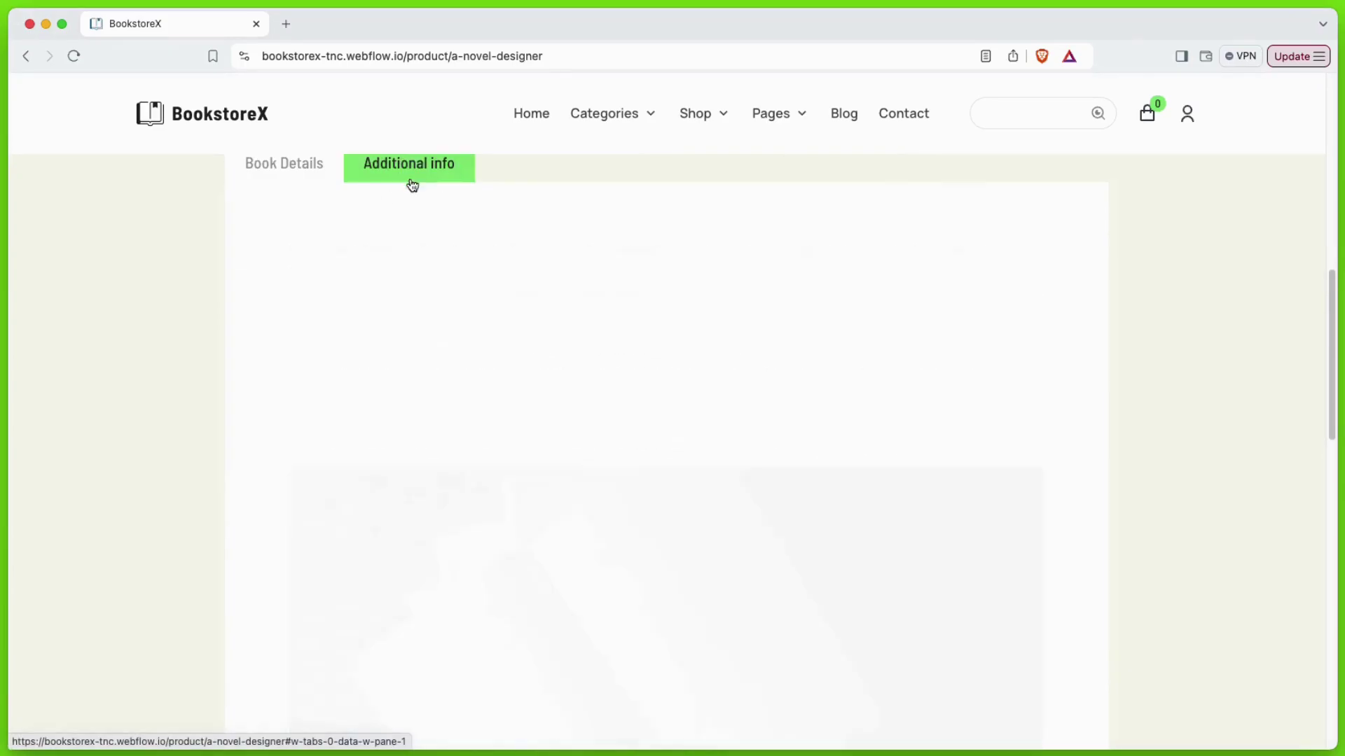
scroll(641, 252, "down", 5)
Open the About page, play the mission and passion video, and review the remaining sections.
mouse_move(765, 114)
left_click(797, 174)
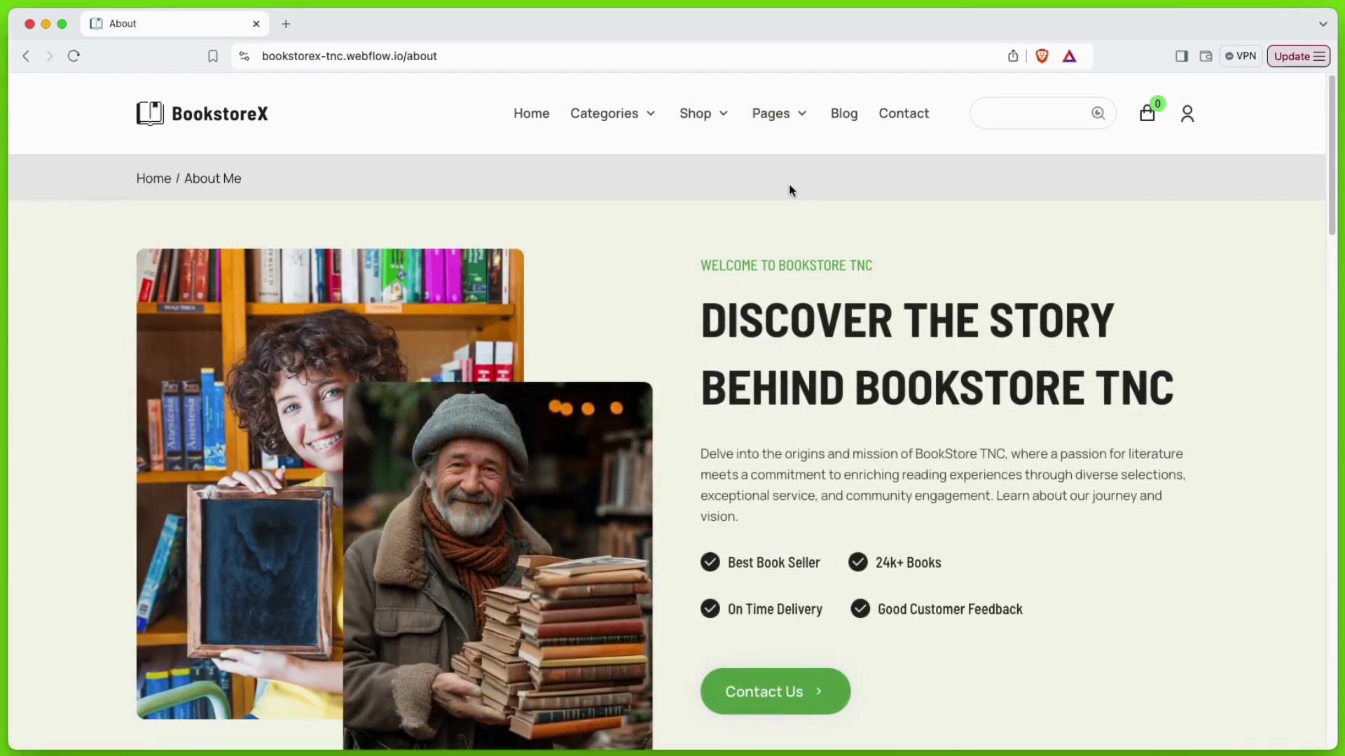
scroll(519, 430, "down", 9)
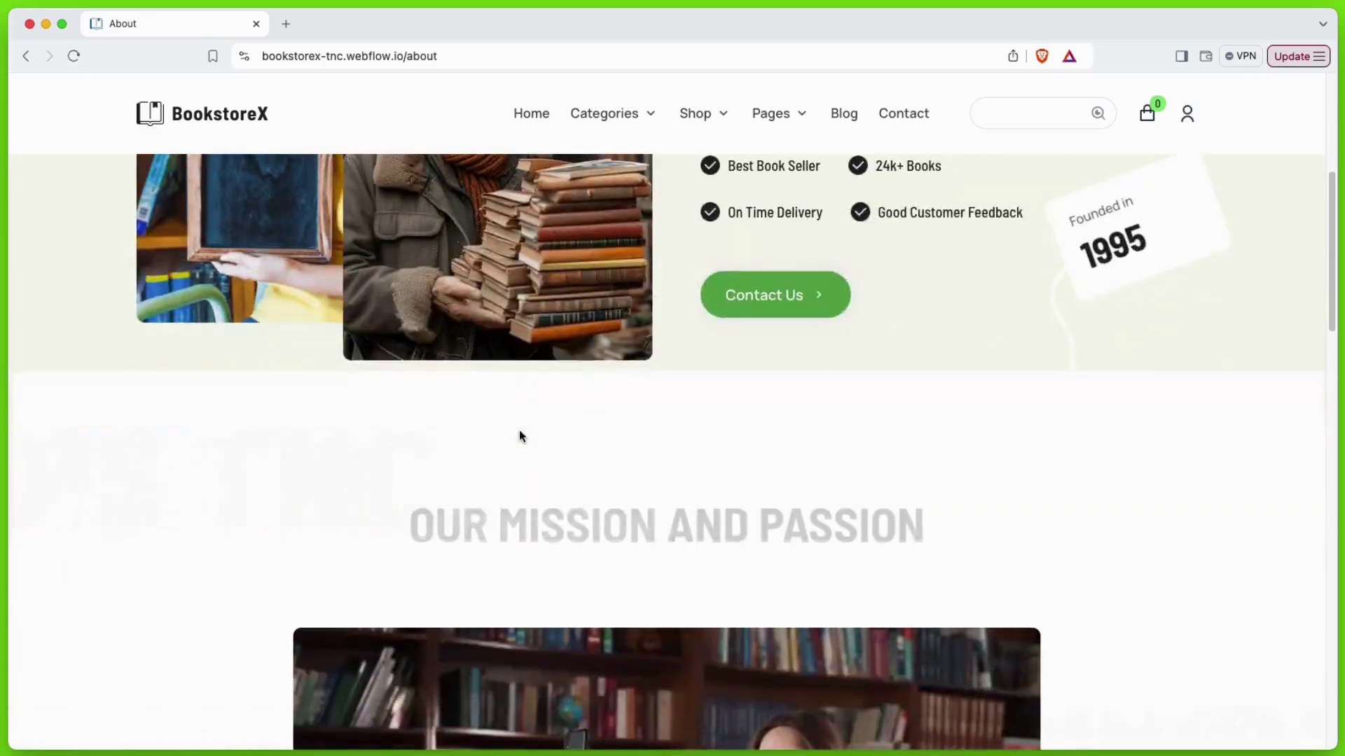
scroll(519, 430, "down", 3)
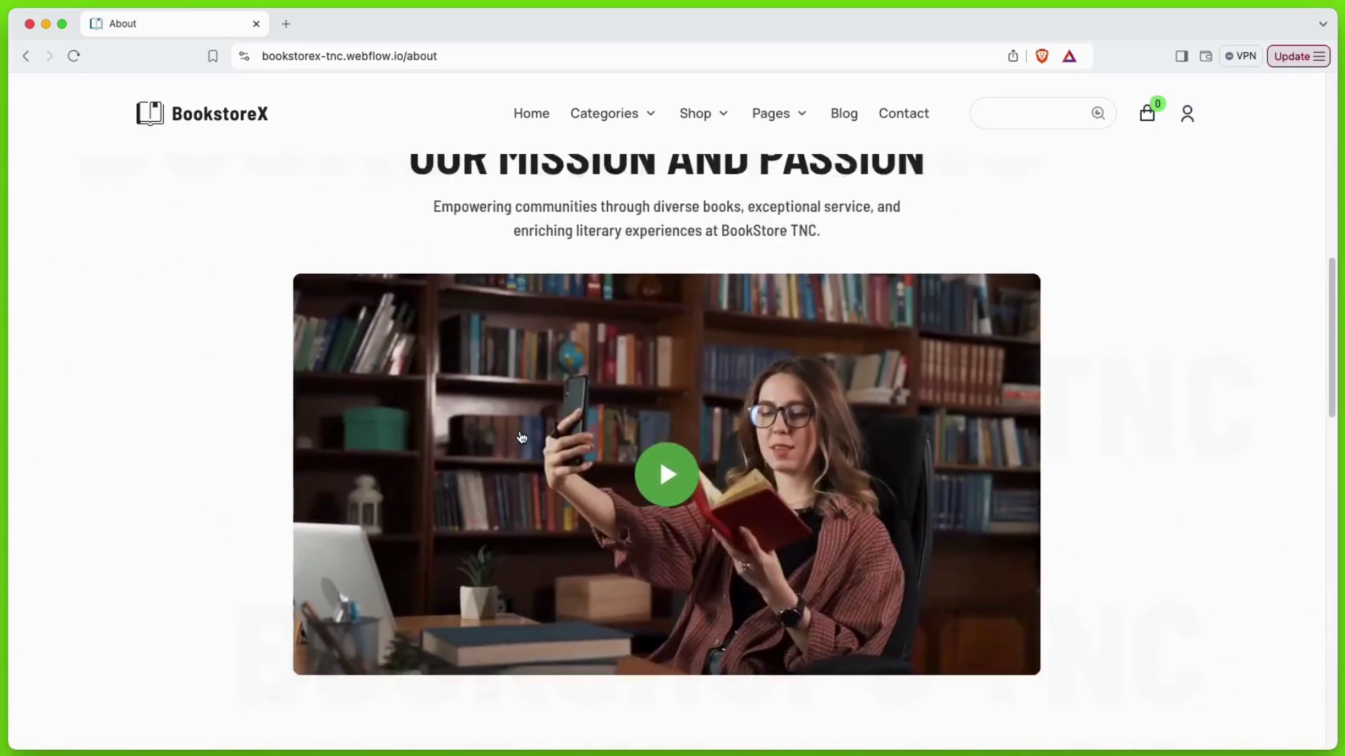
left_click(656, 397)
scroll(562, 413, "down", 7)
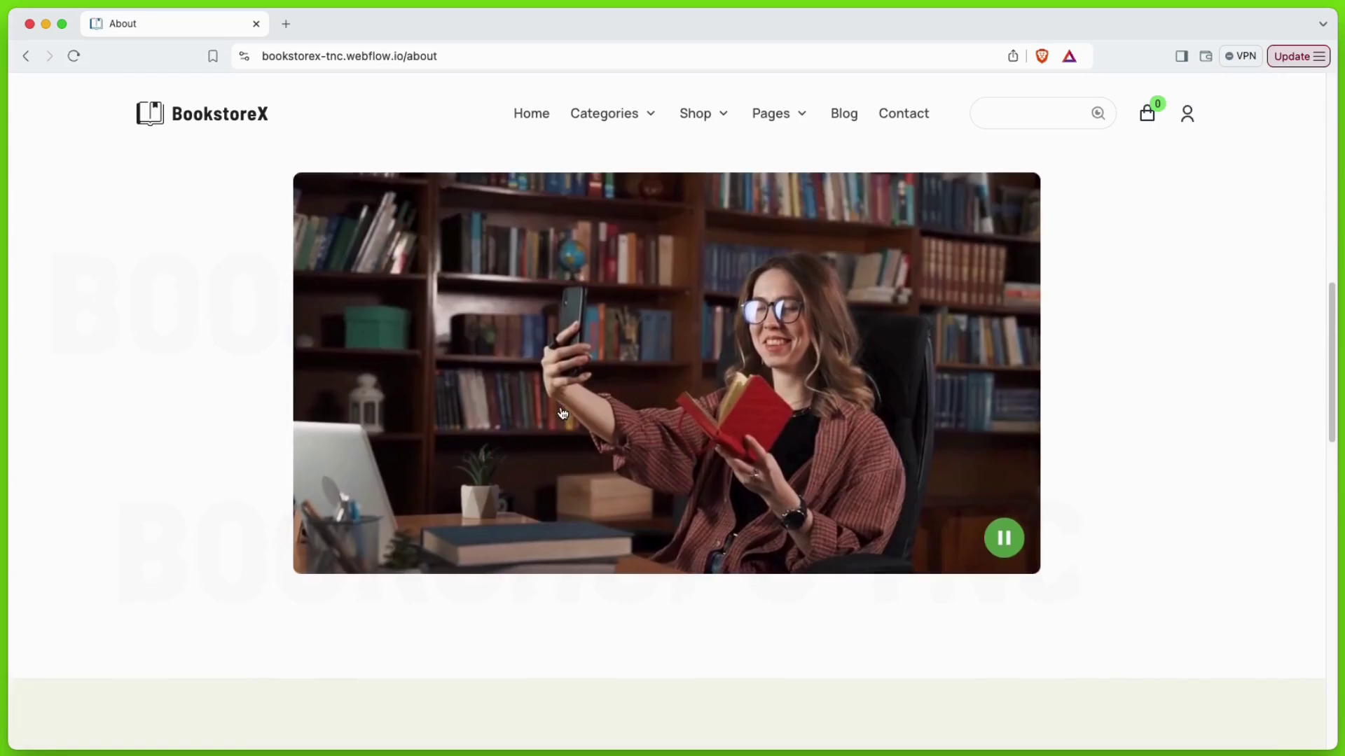
scroll(561, 413, "down", 10)
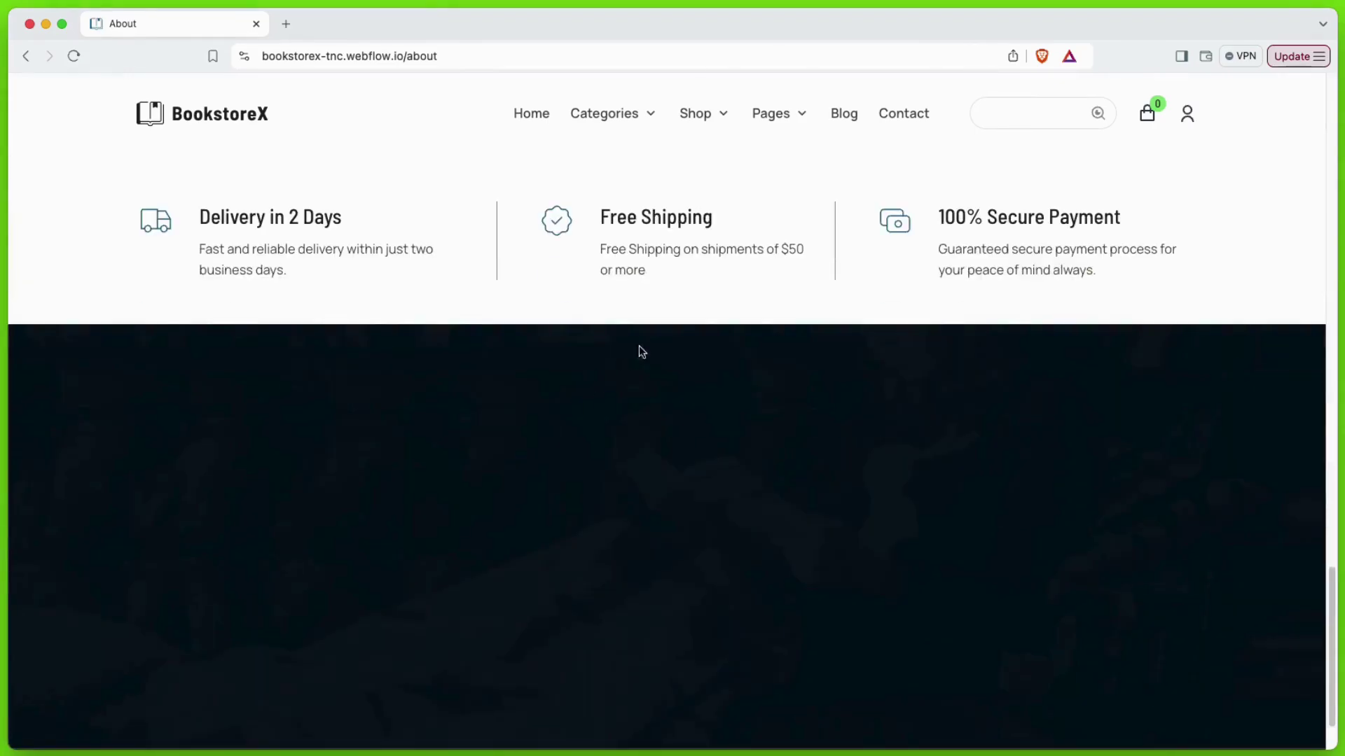
View the Sign Up page with its registration form and the Privacy Policy page, each through to the end.
mouse_move(792, 105)
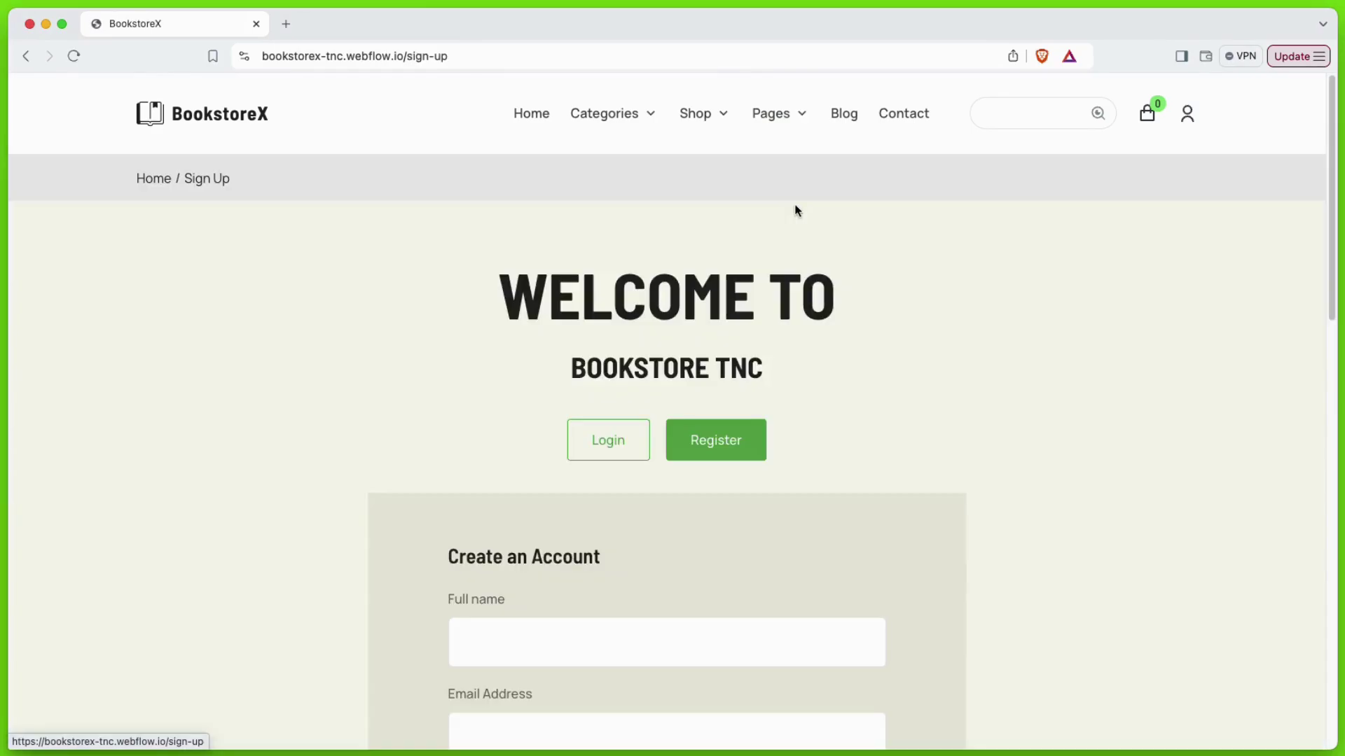
scroll(685, 339, "down", 10)
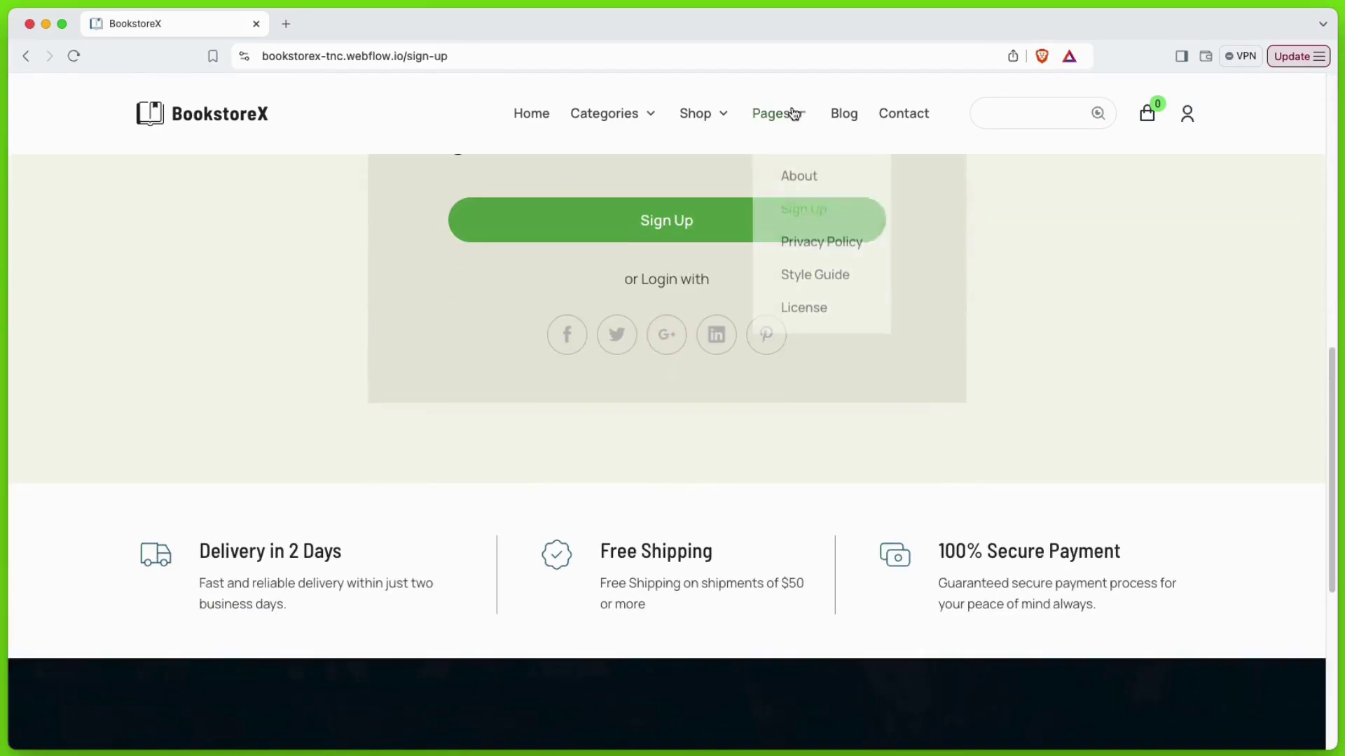
left_click(823, 243)
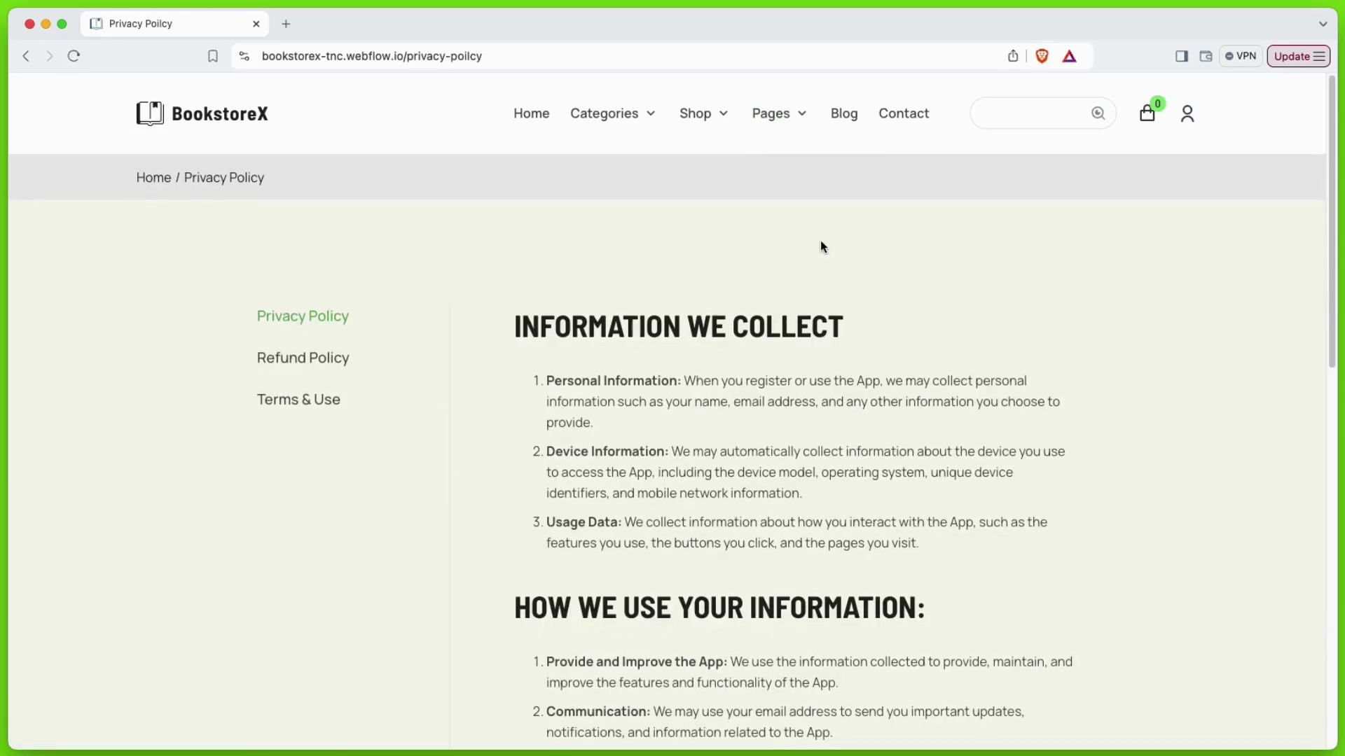
scroll(821, 246, "down", 20)
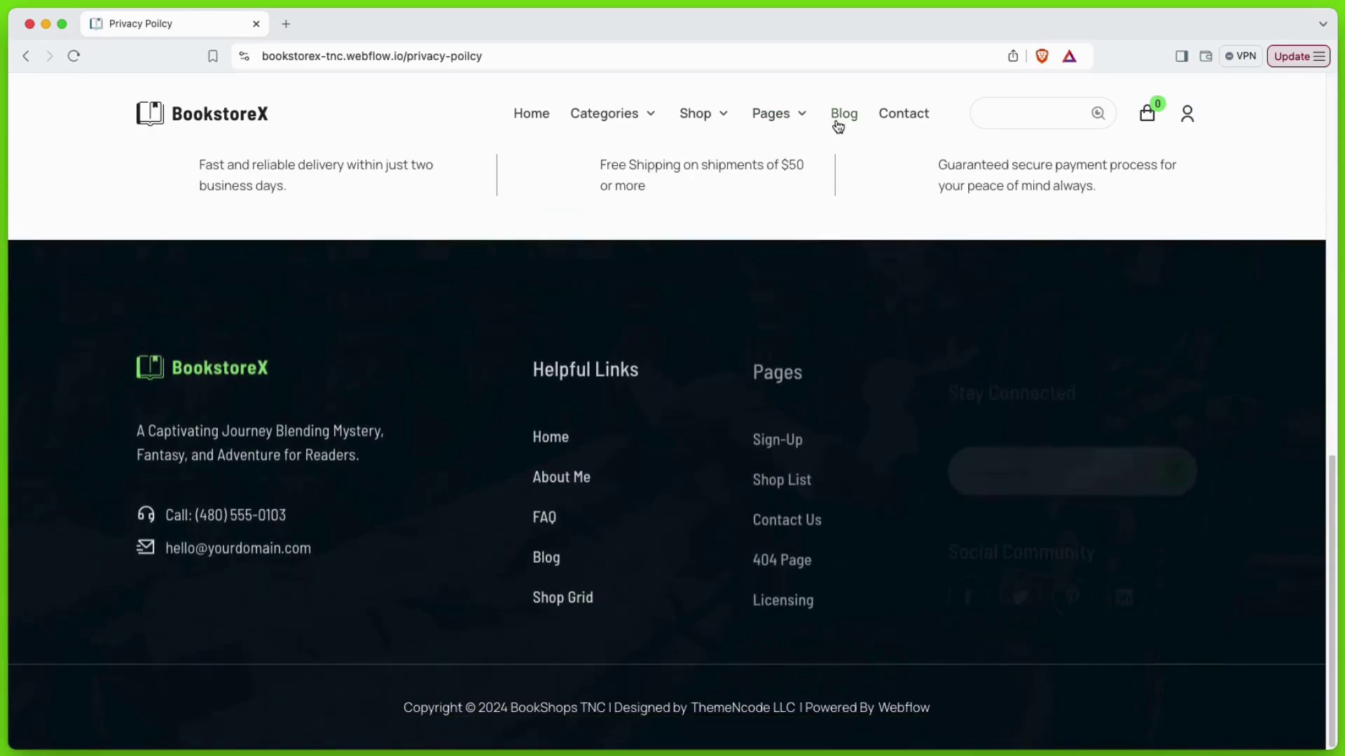
Open the Blog page and review its article cards through to the footer.
left_click(844, 115)
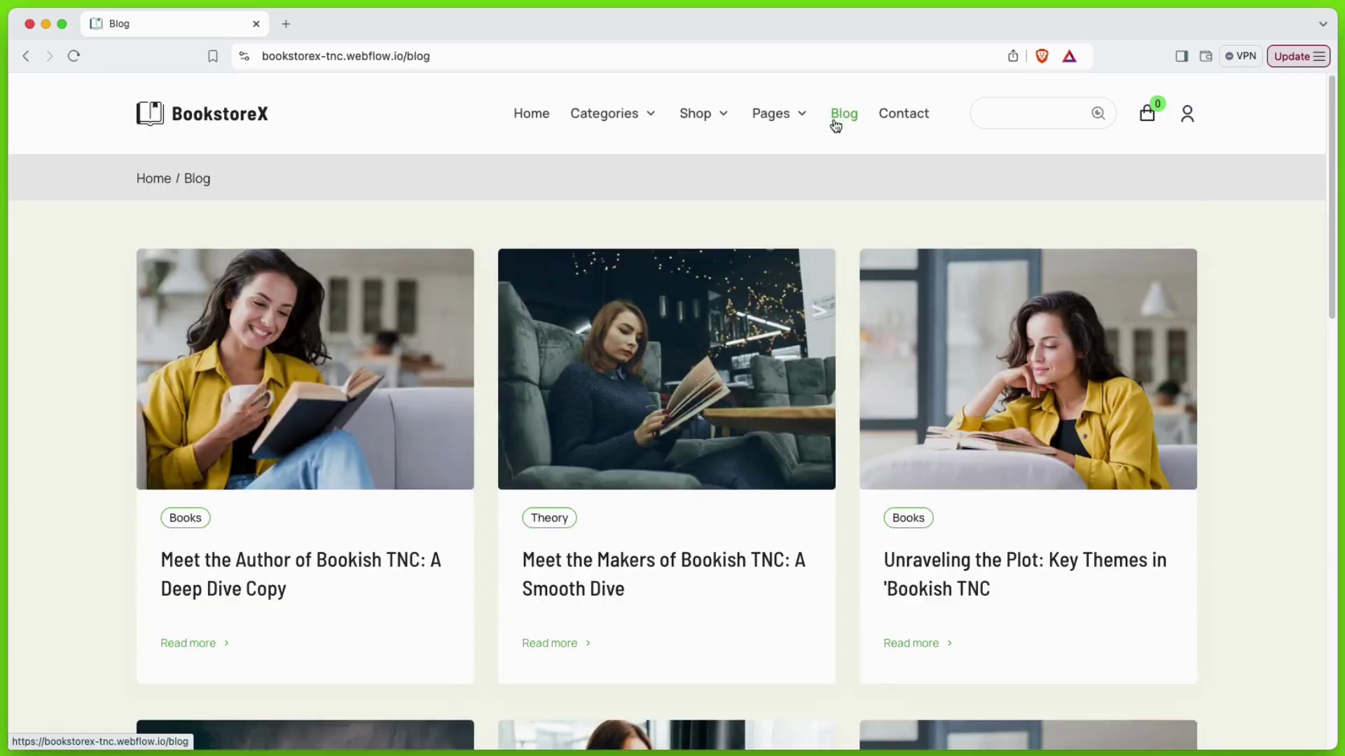
scroll(294, 382, "down", 3)
scroll(295, 382, "down", 10)
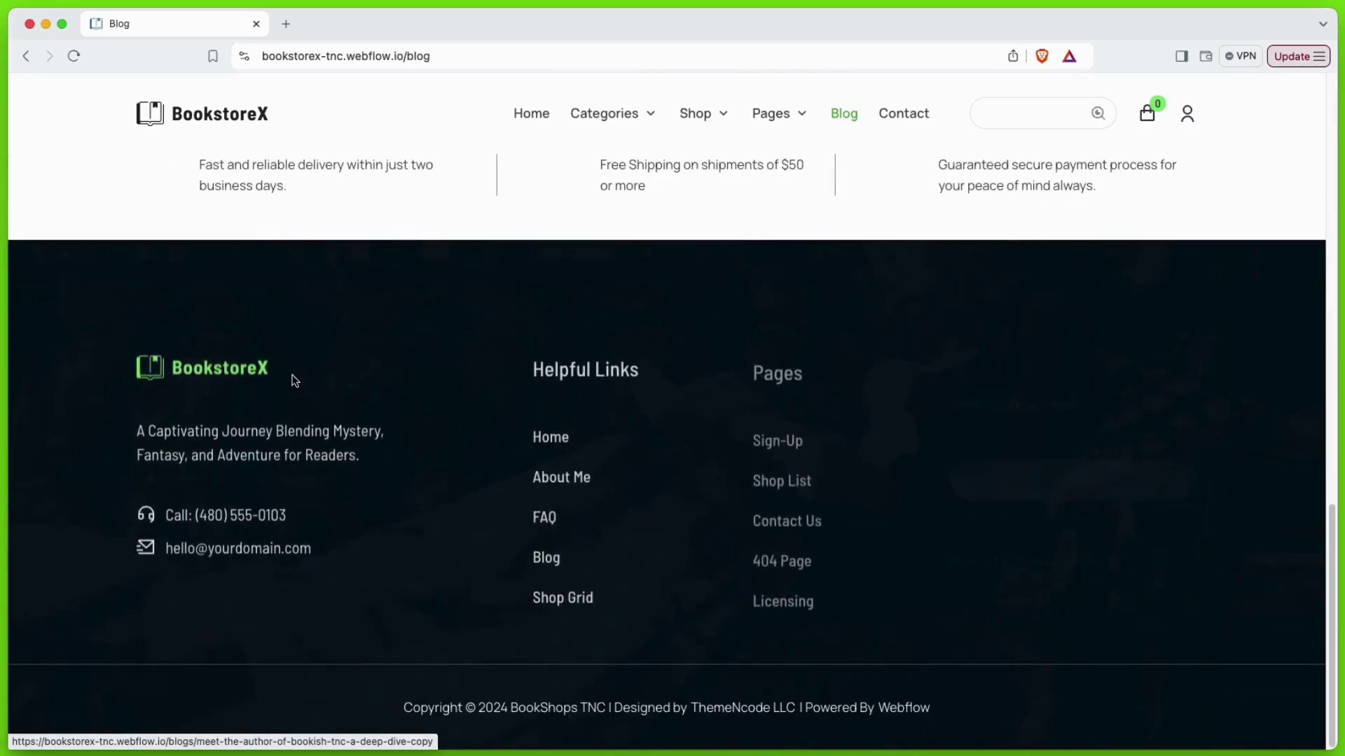
Open the Contact page and review its contact cards, Get in Touch form, map, and footer.
left_click(889, 124)
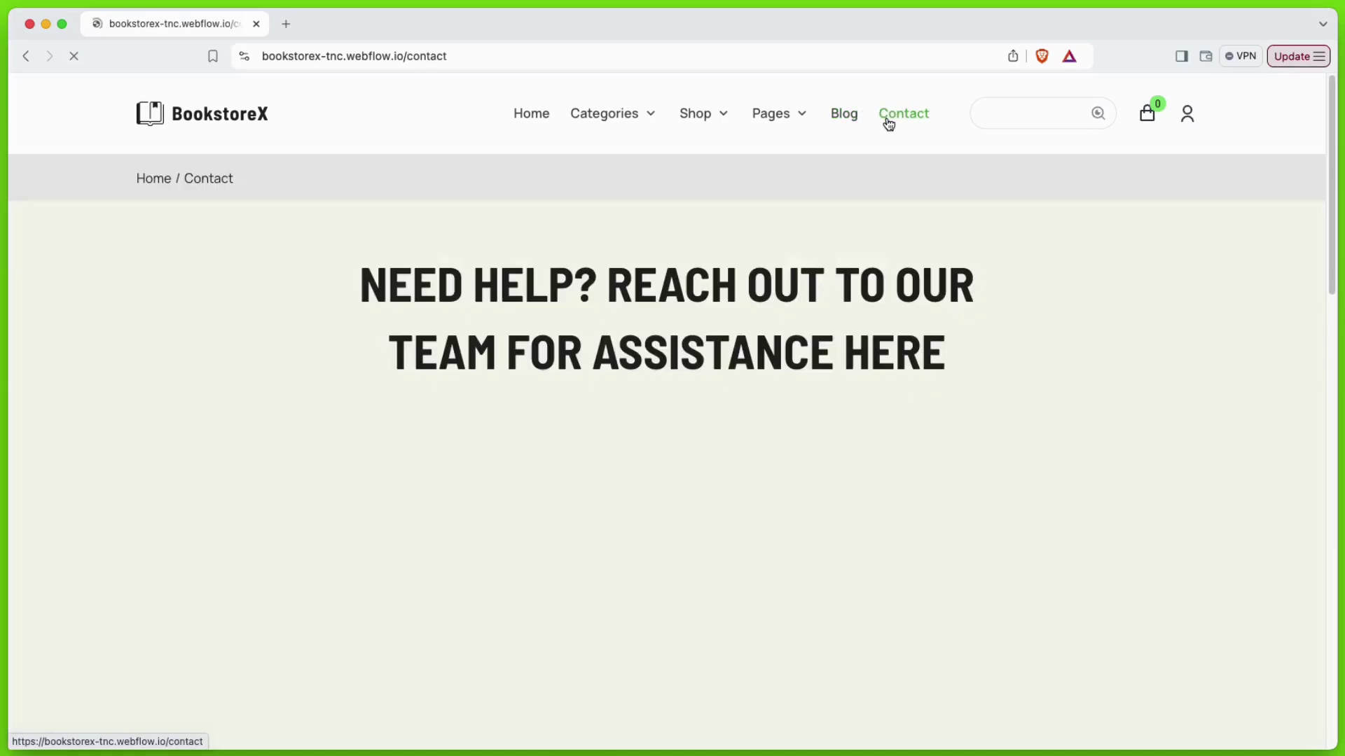
scroll(411, 399, "down", 3)
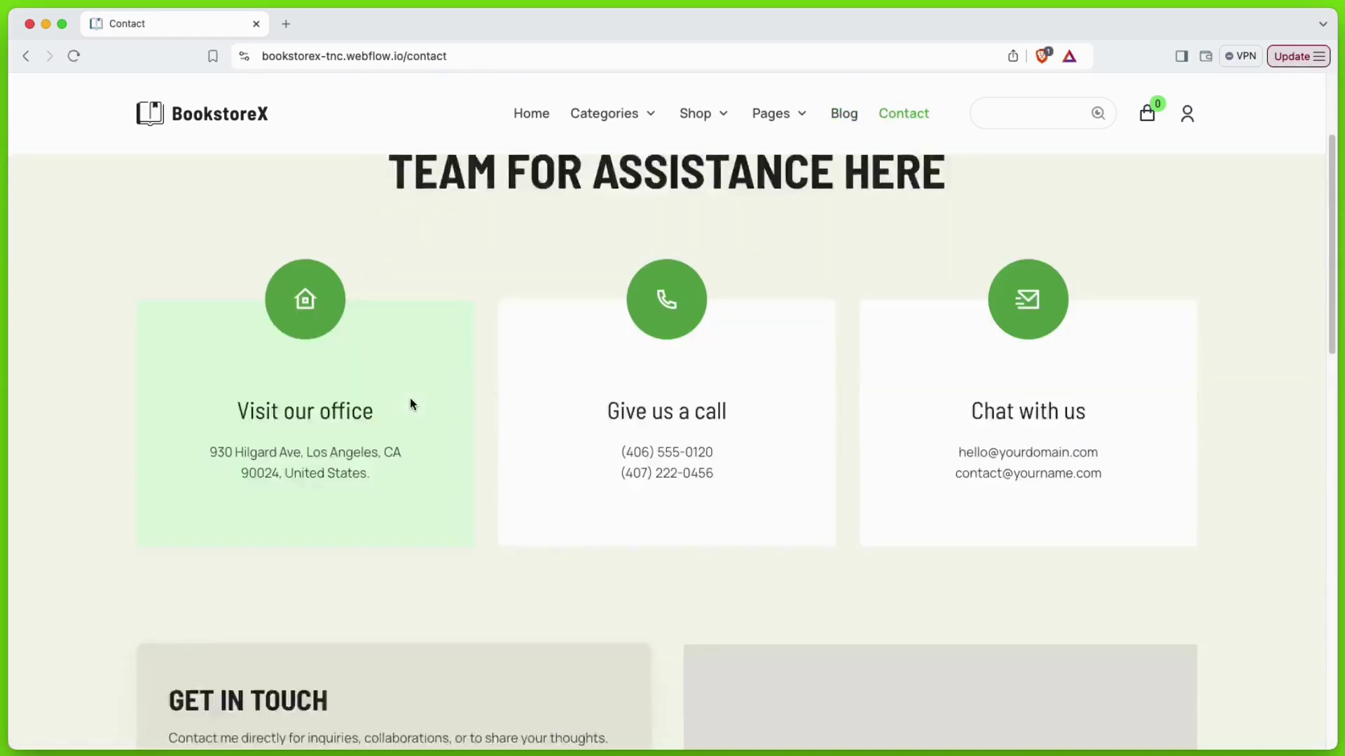
scroll(1015, 354, "down", 9)
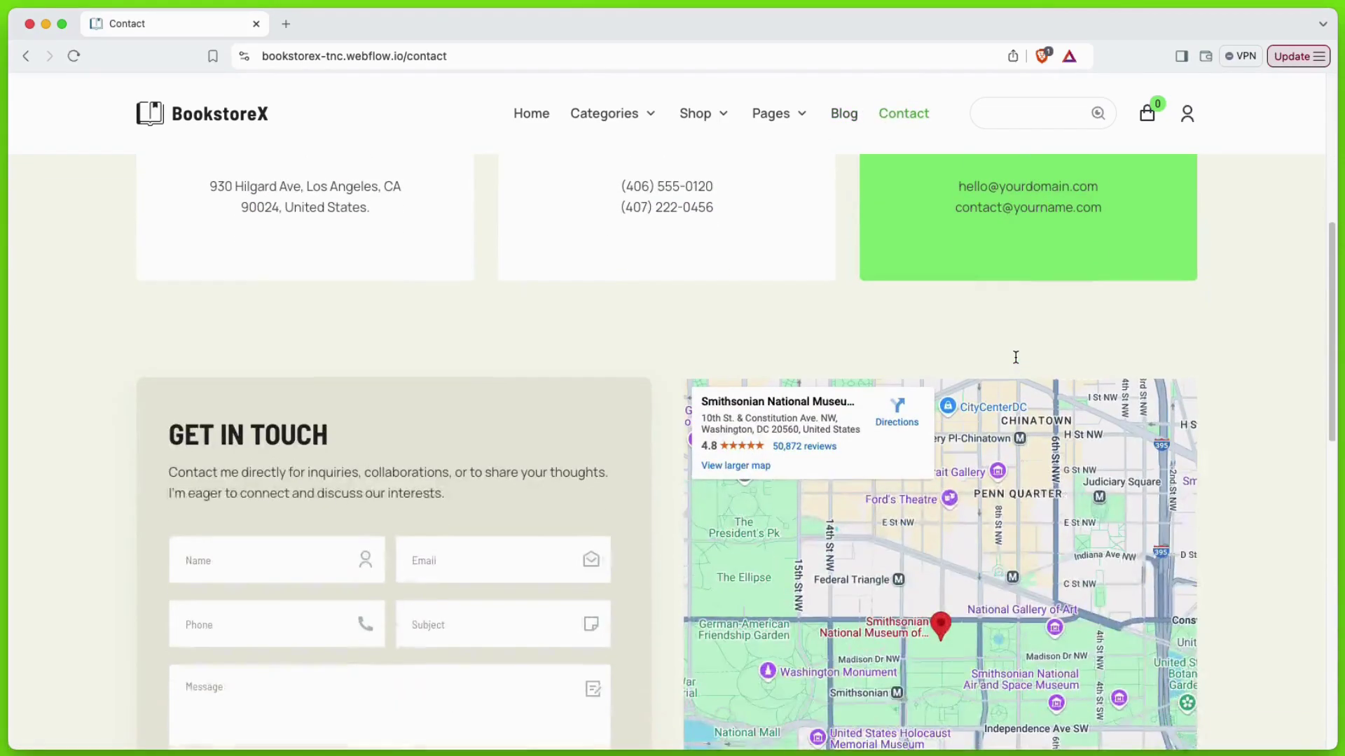
scroll(1015, 357, "down", 6)
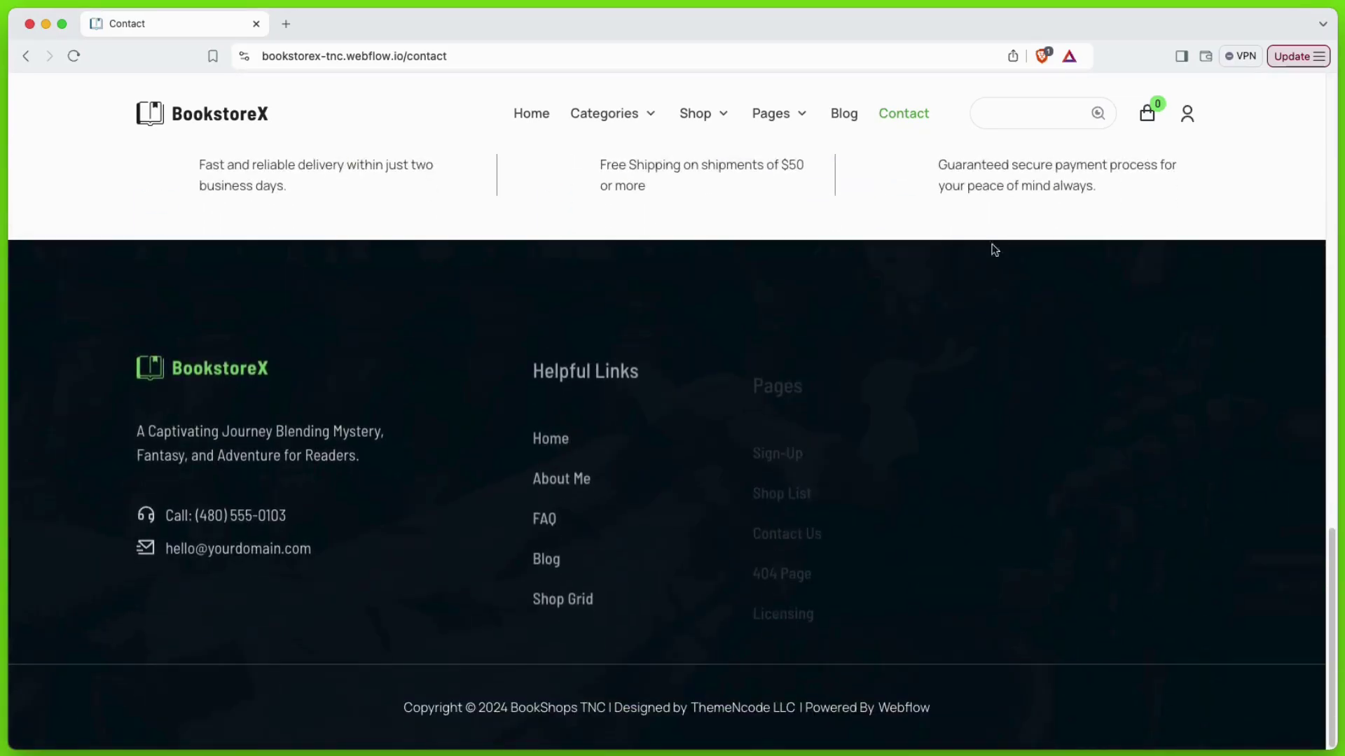
Activate the site's search field, then view the shopping cart and close it.
left_click(1024, 119)
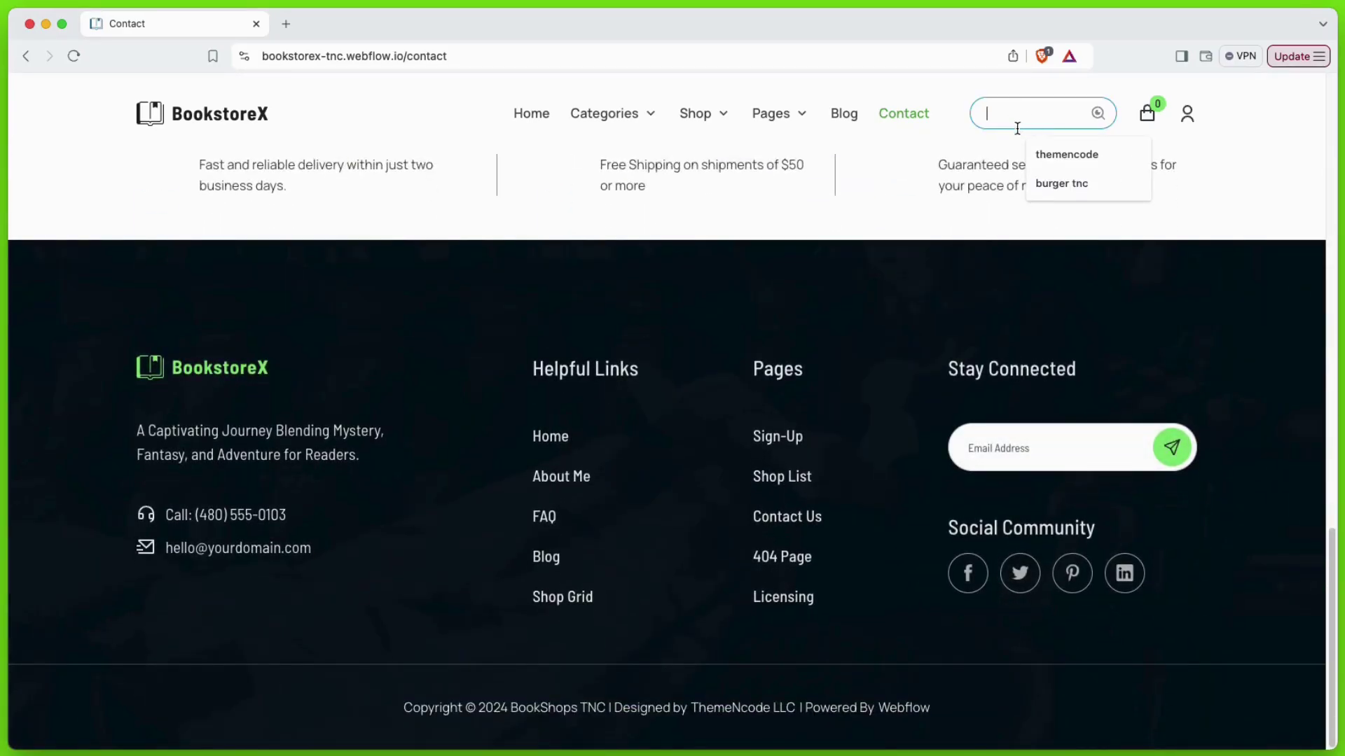
left_click(1152, 117)
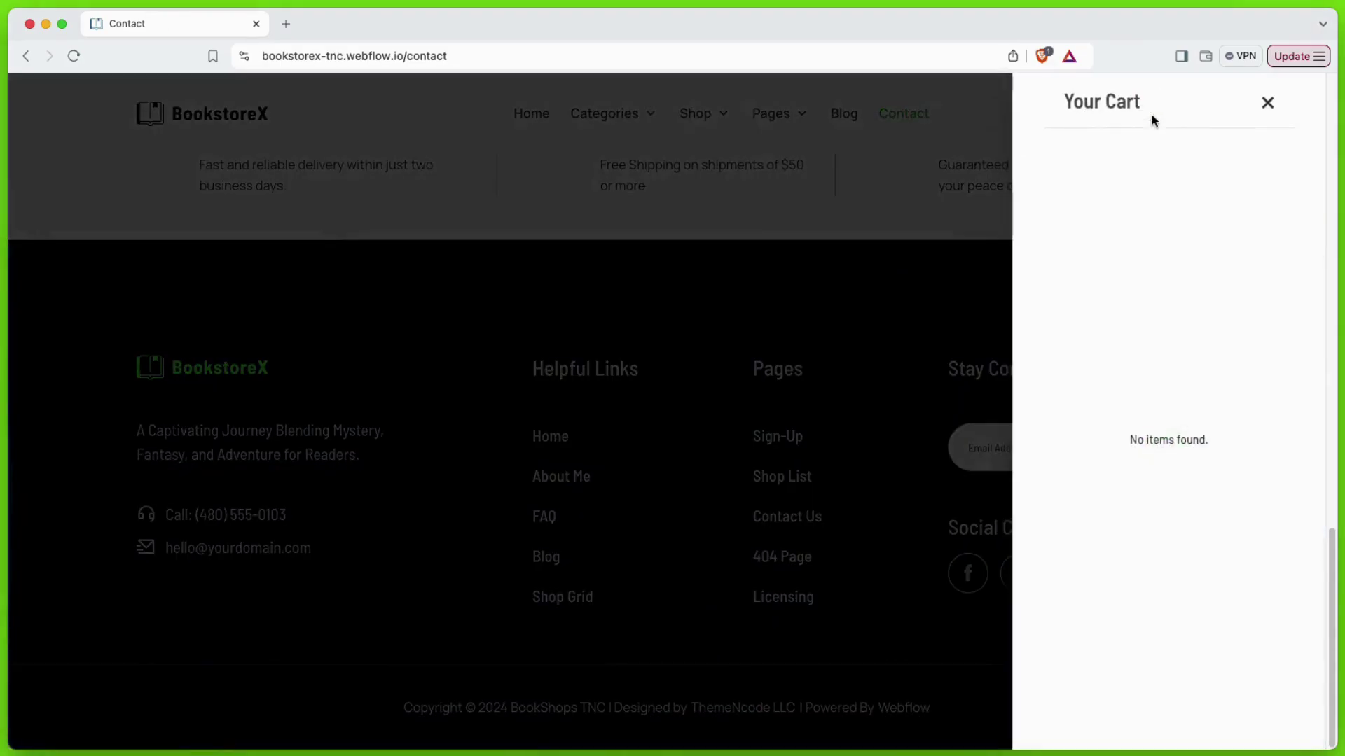
left_click(1267, 102)
Open the user account login page and review its login form through to the end.
left_click(1188, 115)
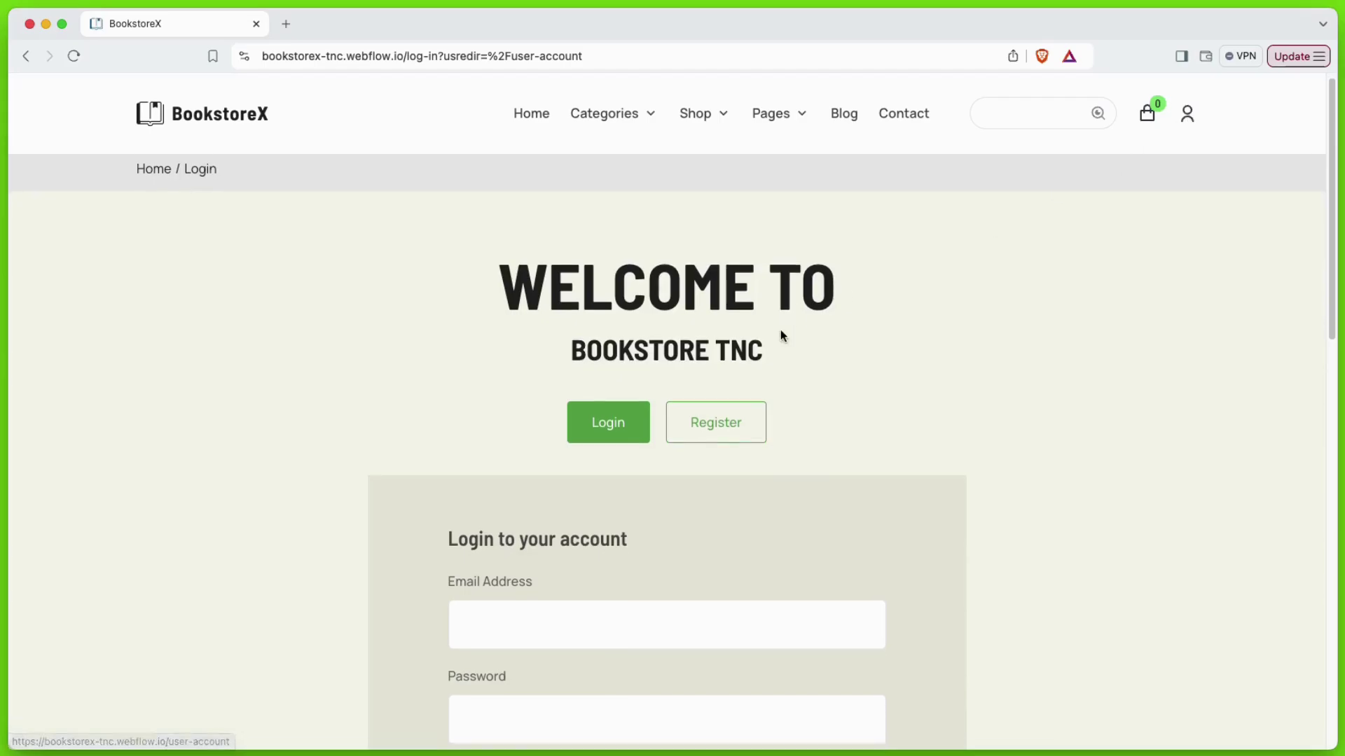
scroll(781, 335, "down", 10)
scroll(781, 334, "down", 1)
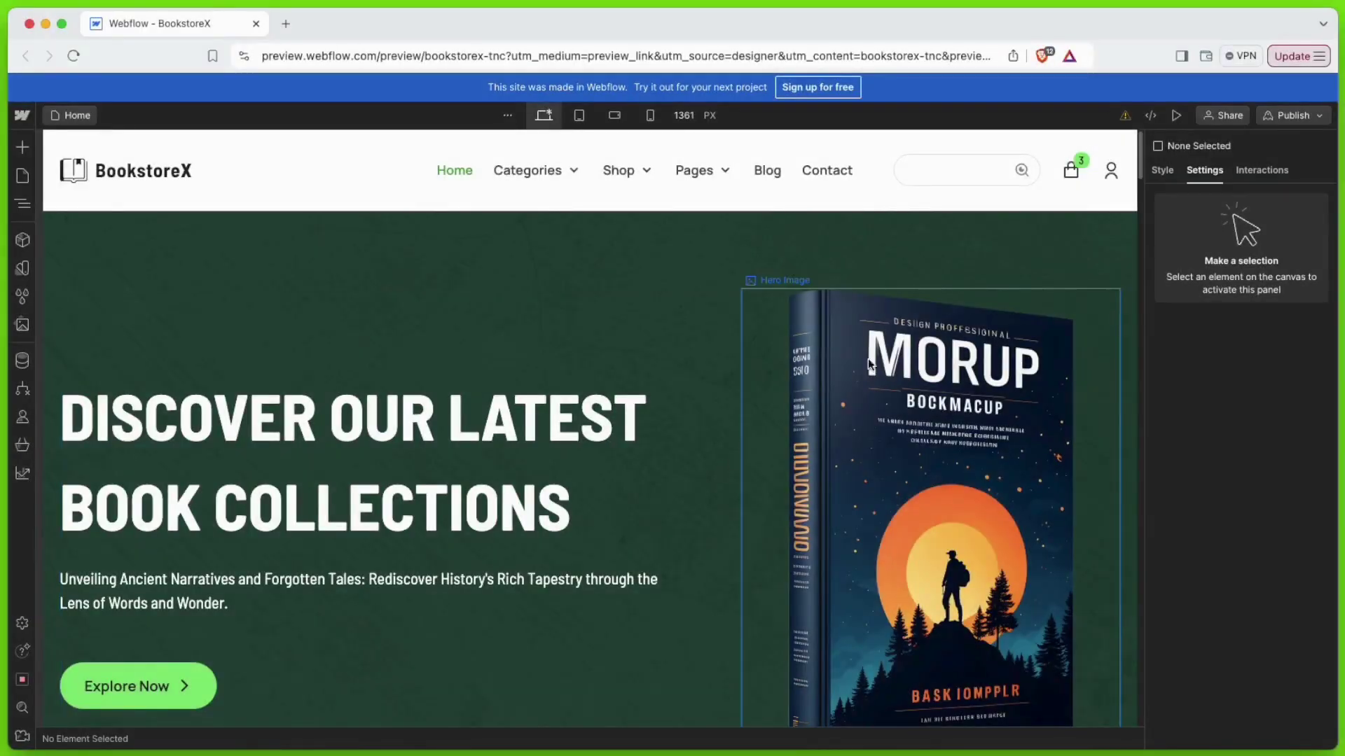
In the Webflow Designer, review the template's list of static, CMS, ecommerce, user, and utility pages, then close it.
left_click(21, 187)
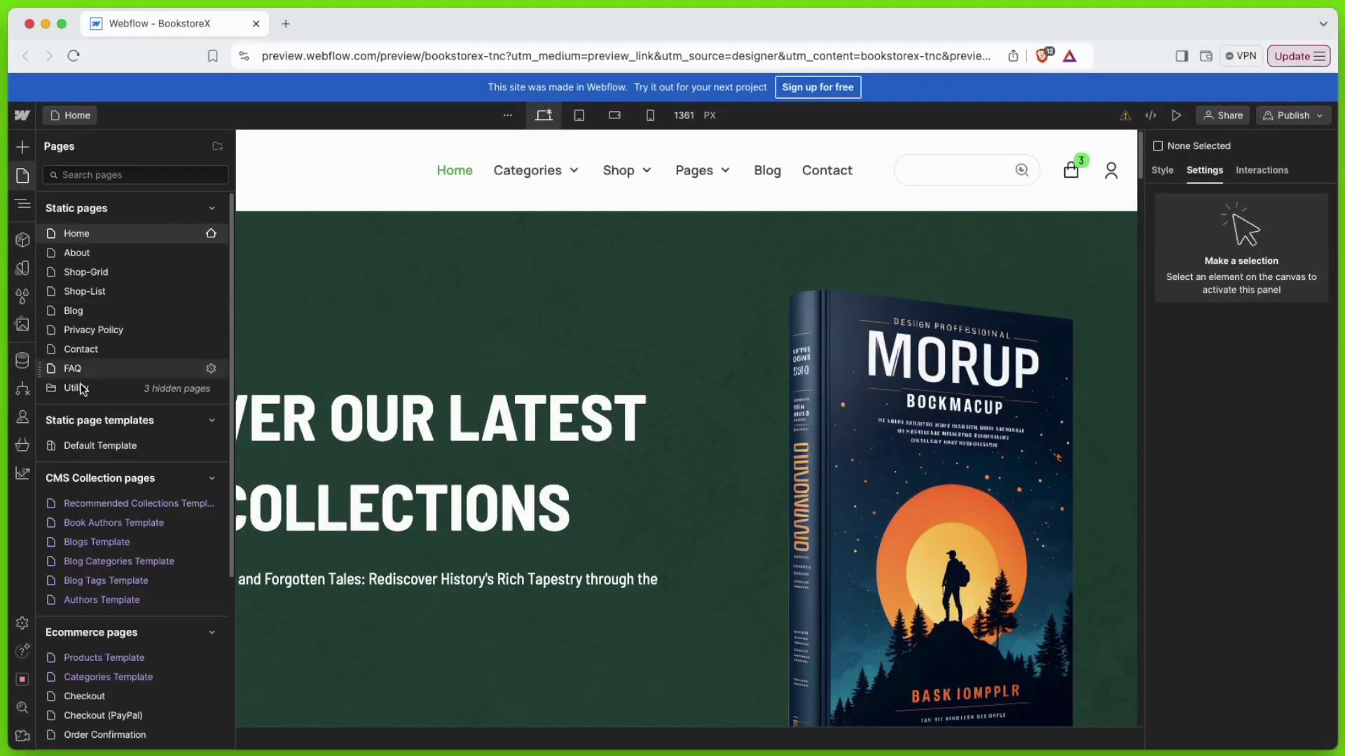
scroll(109, 668, "down", 5)
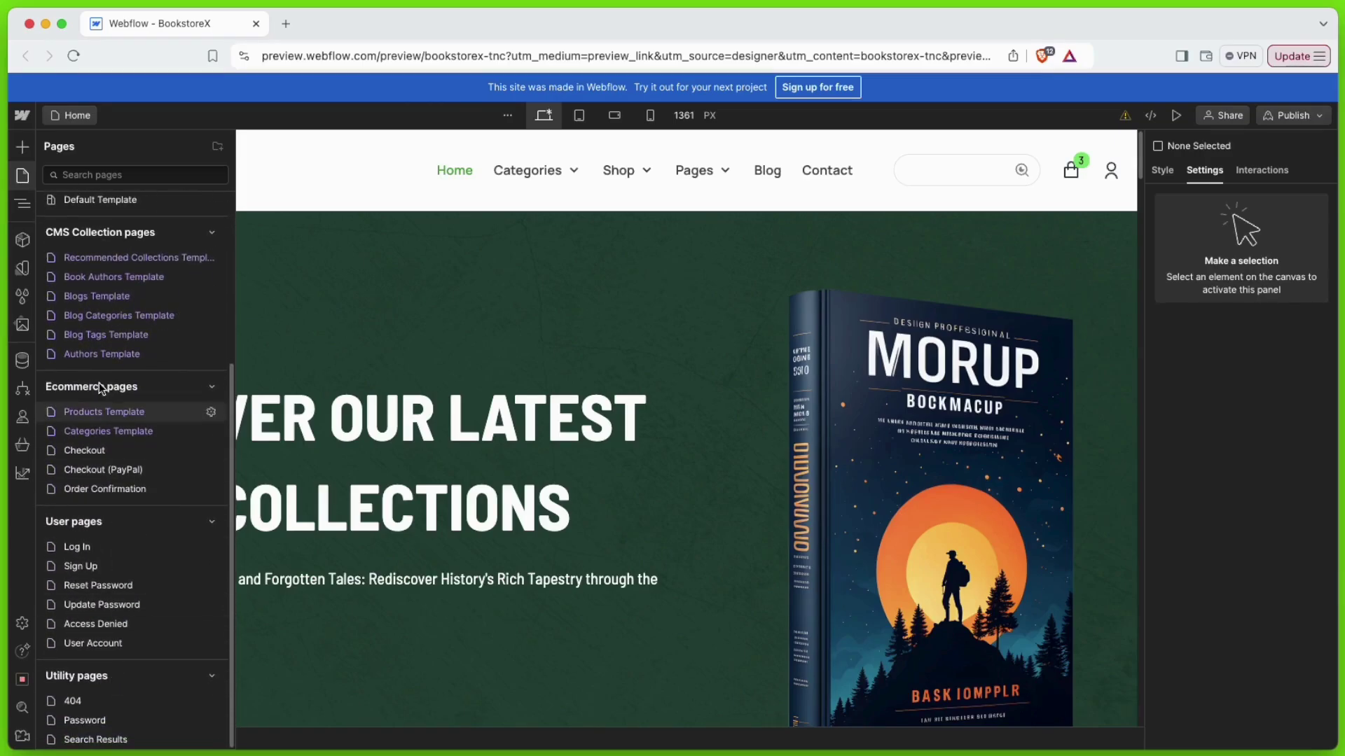
left_click(23, 183)
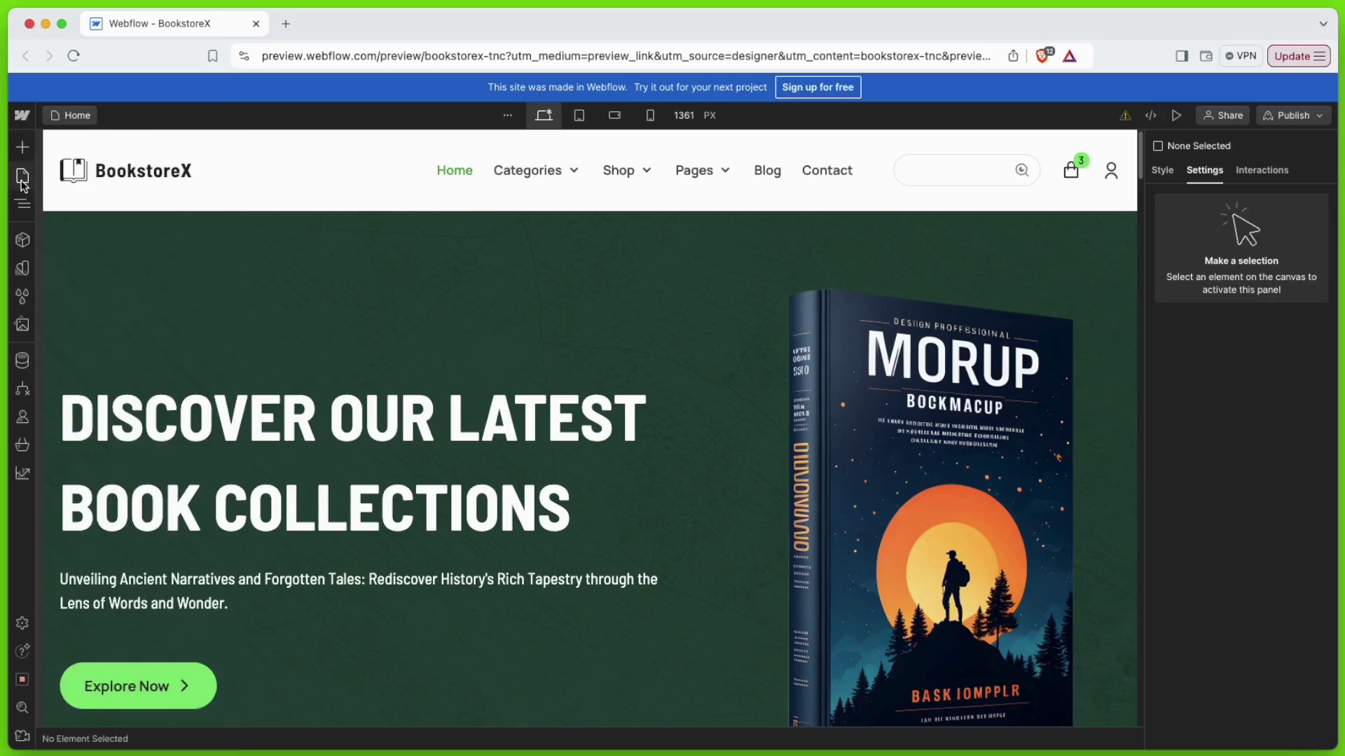
View the navbar logo's image replacement and file upload options, then close them without choosing a file.
double_click(111, 178)
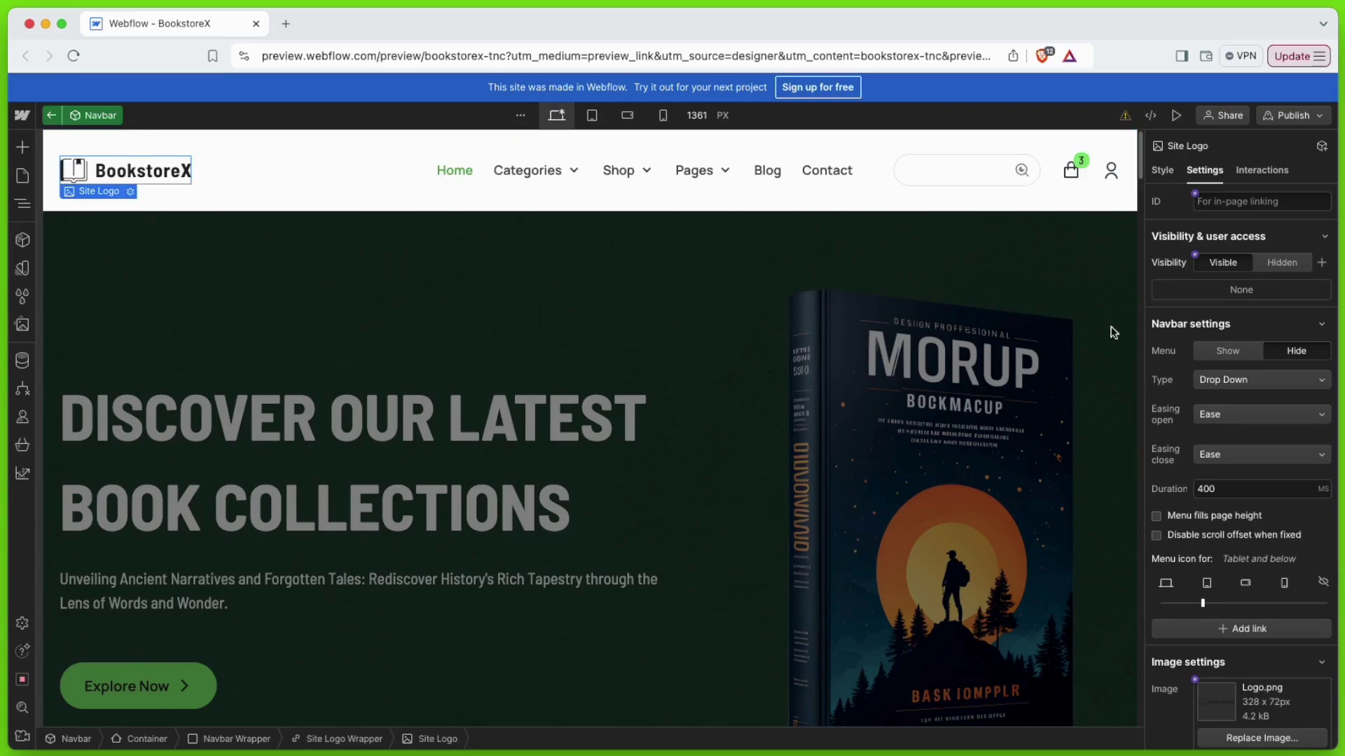
scroll(1225, 398, "down", 3)
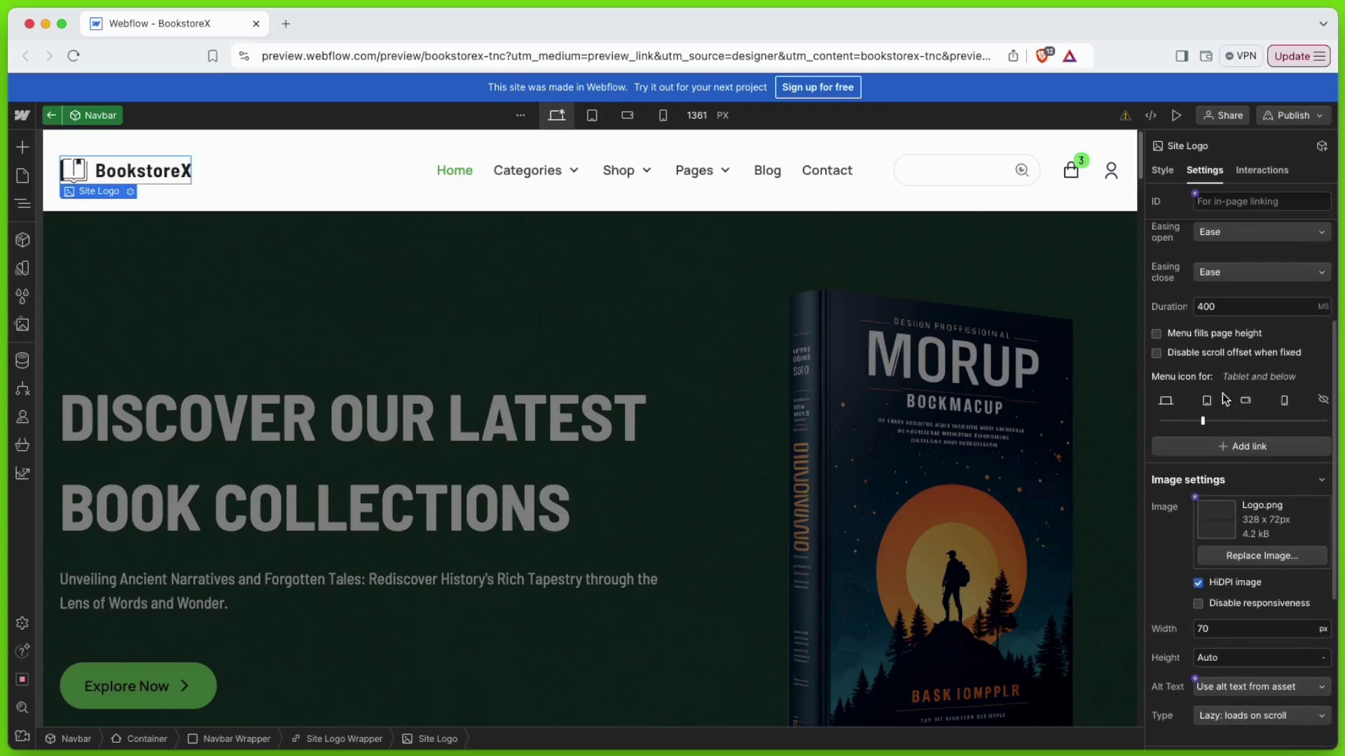
left_click(1276, 557)
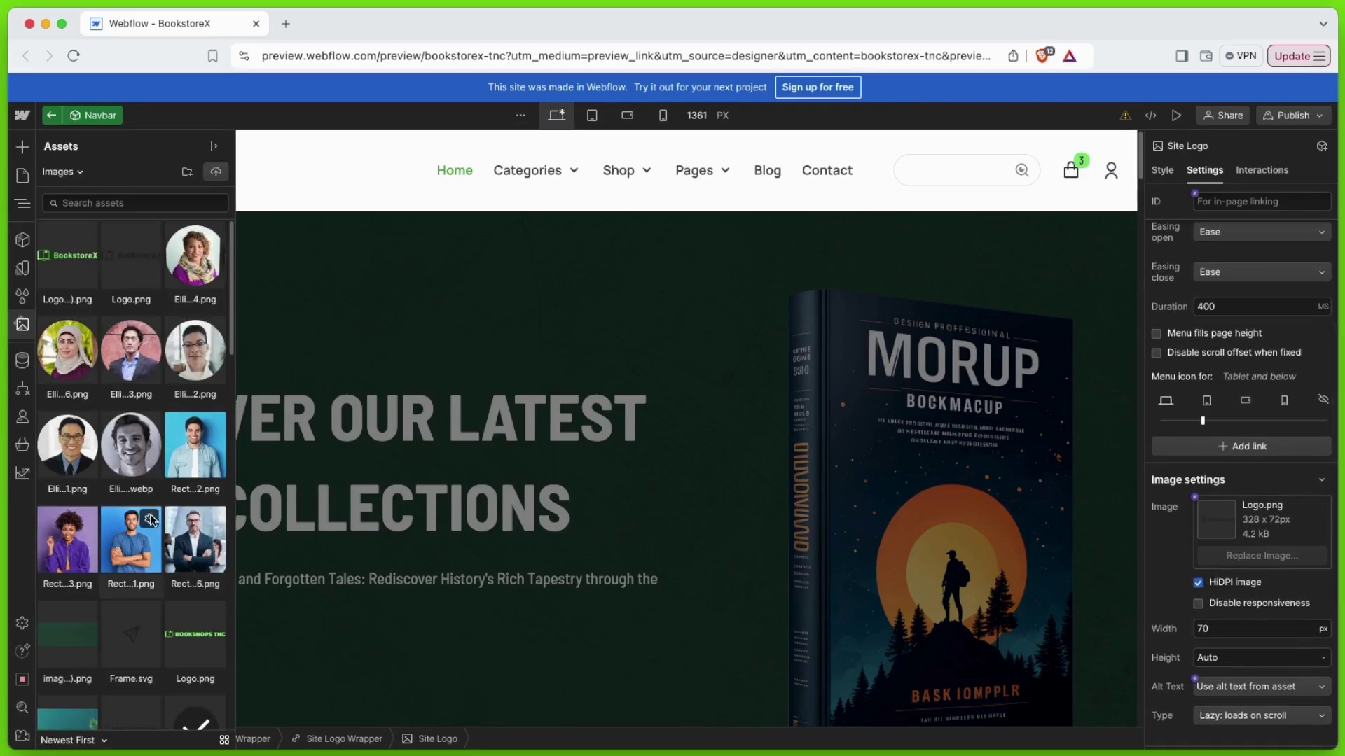
left_click(216, 173)
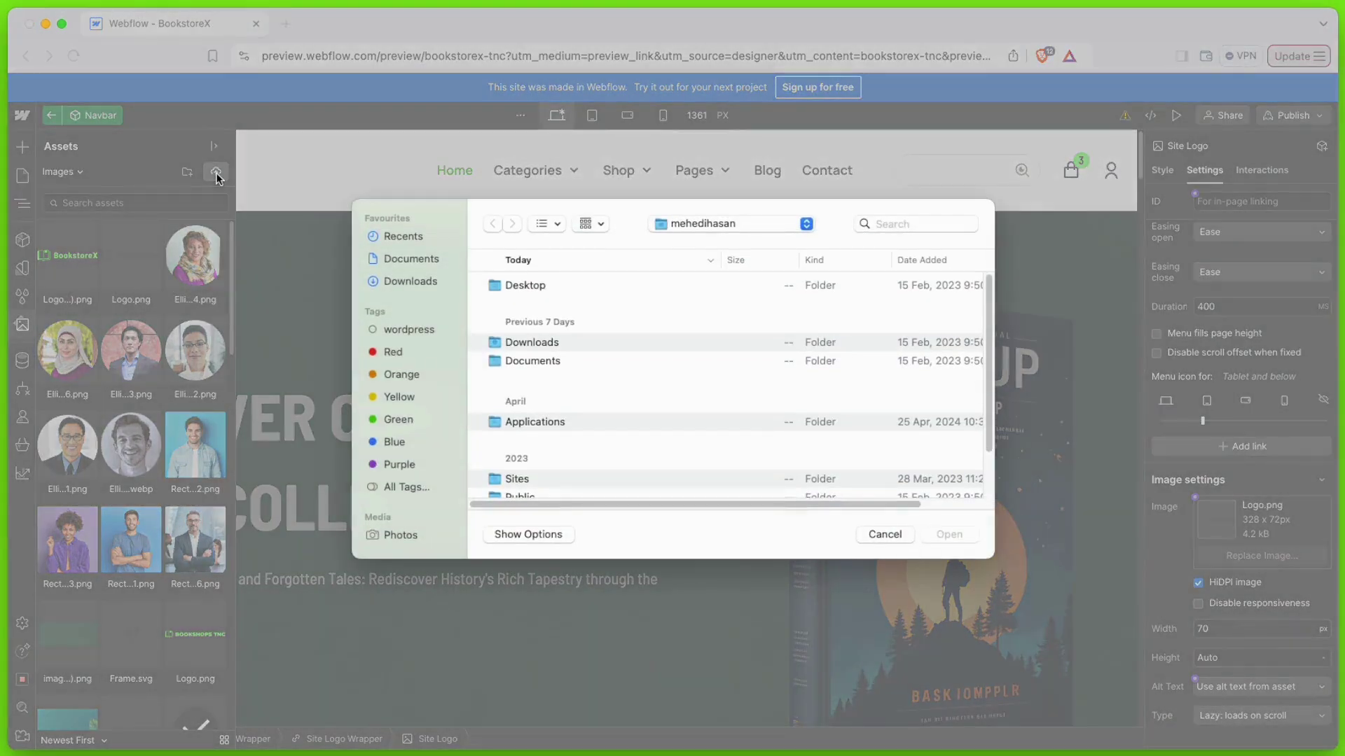
left_click(886, 535)
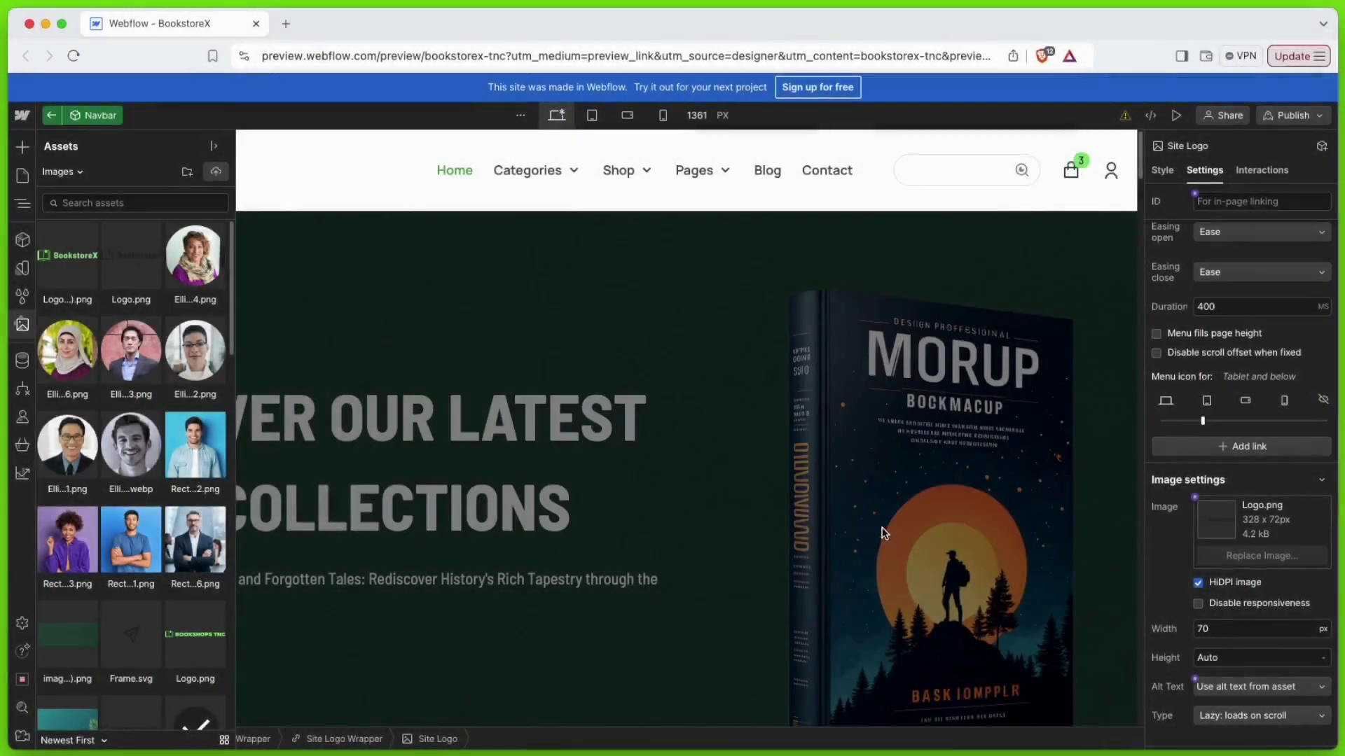
left_click(28, 326)
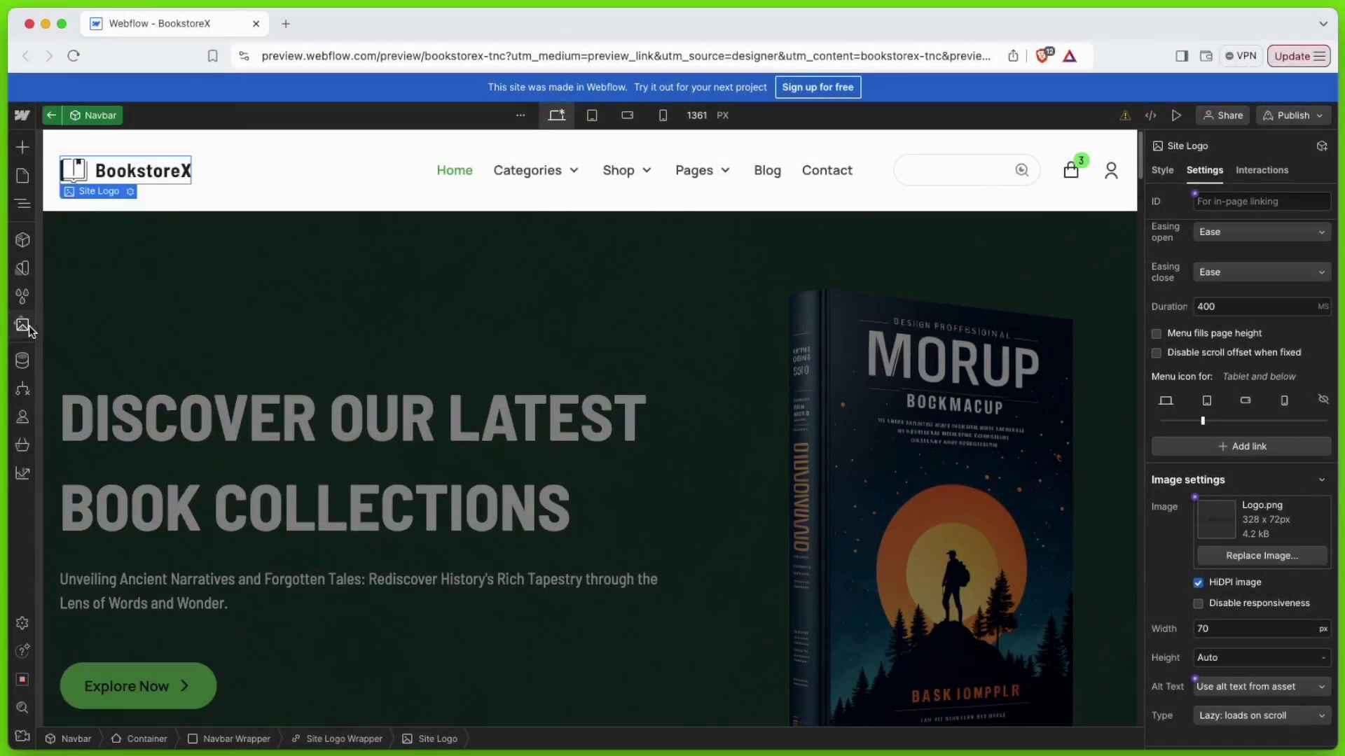
Change the navbar's Home link text to "Our Books", keep Home as its target page, and exit the navbar component.
double_click(442, 173)
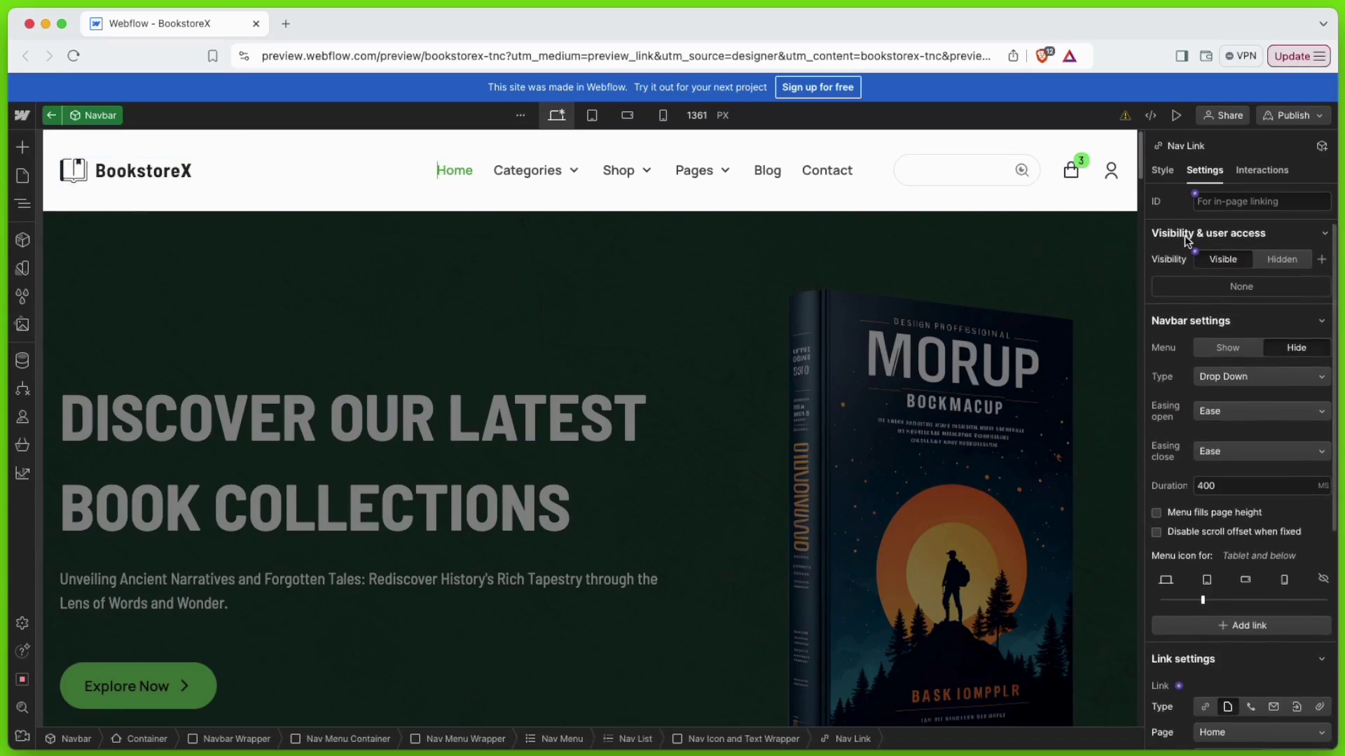
scroll(1184, 235, "down", 5)
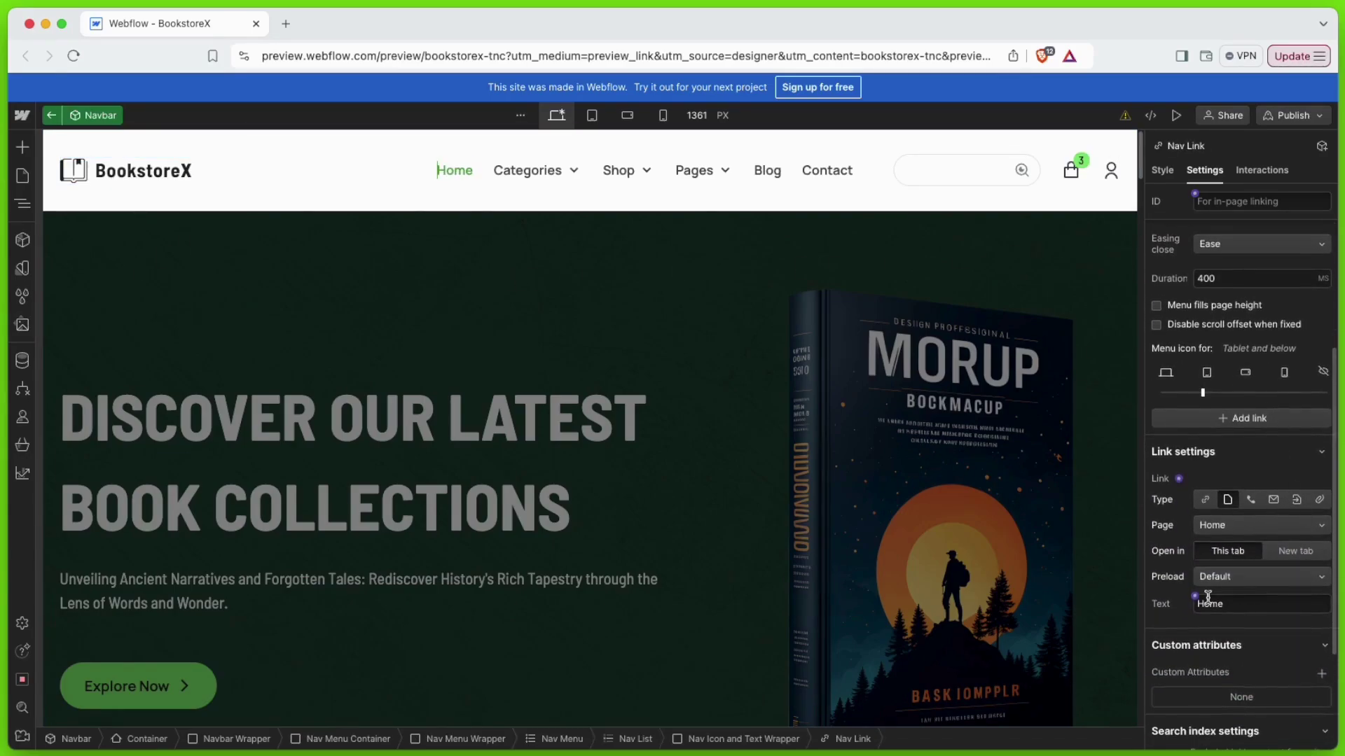
left_click(1252, 580)
left_click(1249, 576)
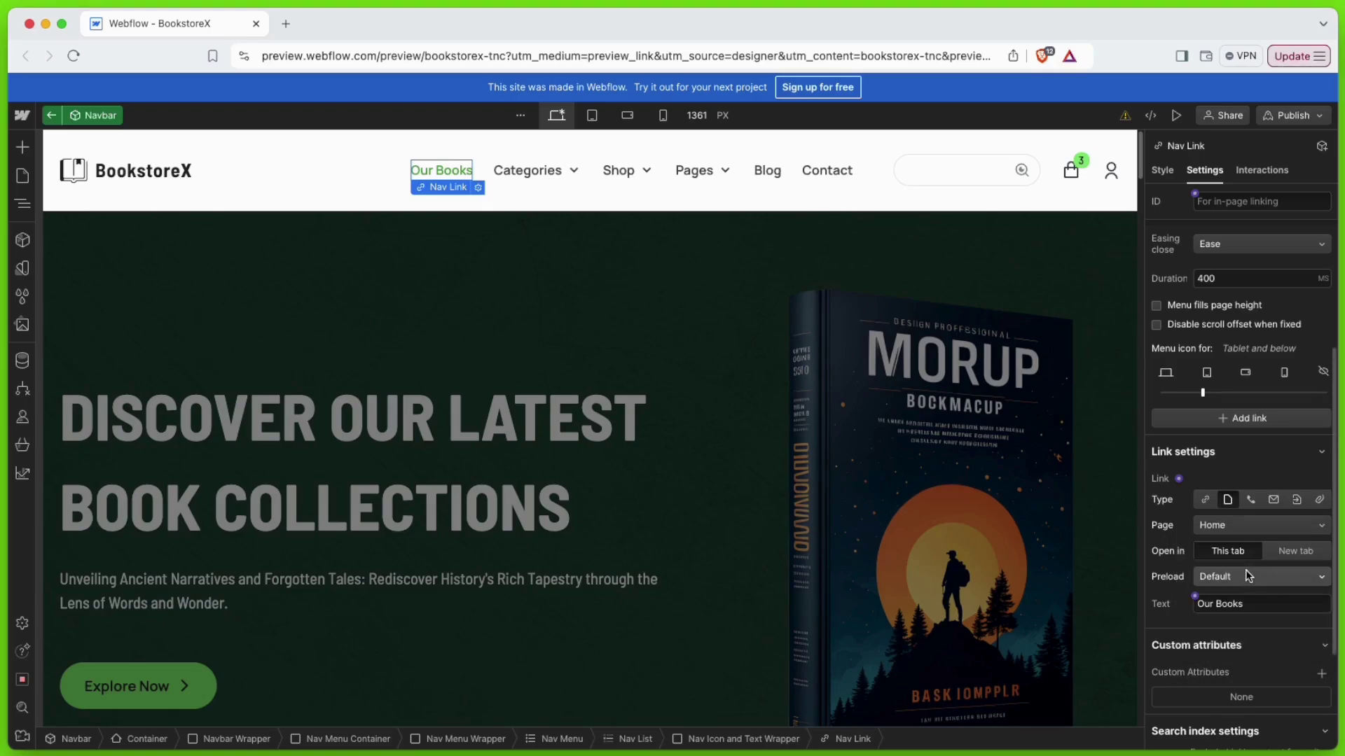
left_click(1243, 527)
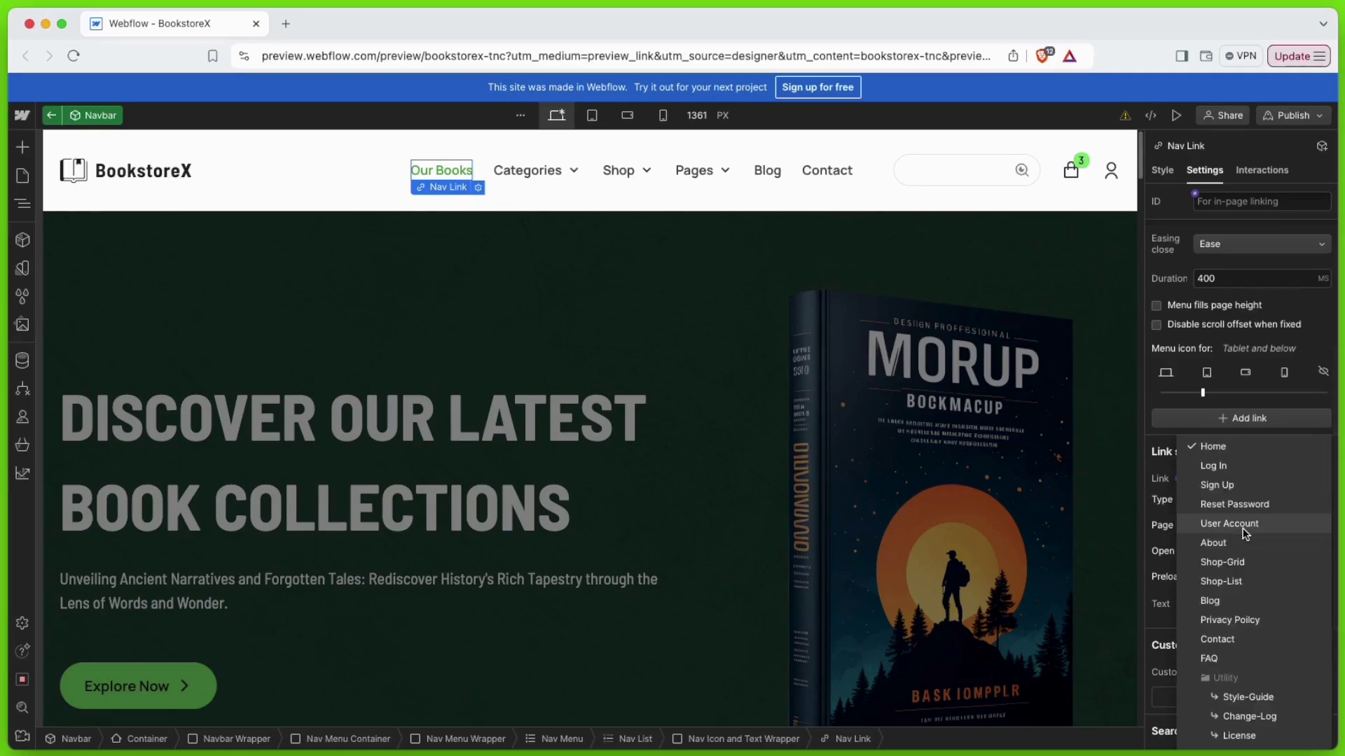
left_click(1216, 454)
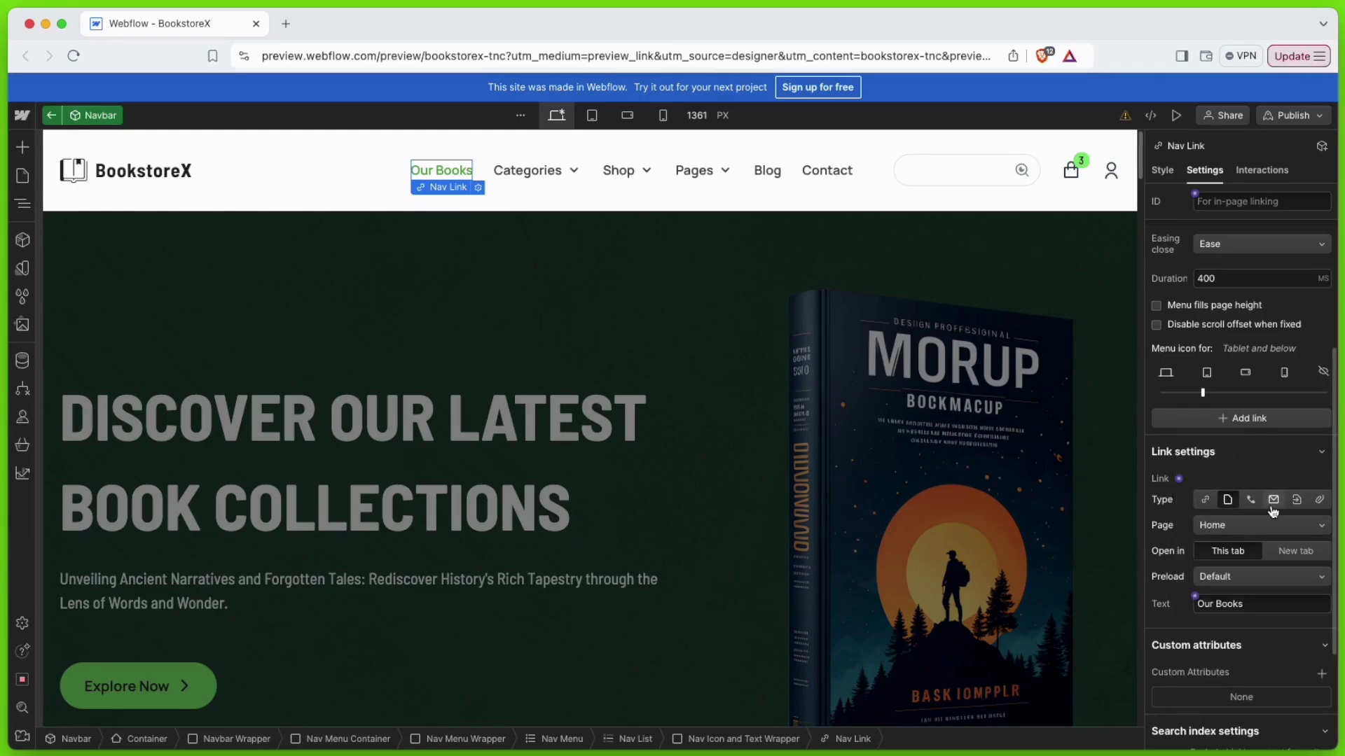
scroll(1287, 539, "down", 4)
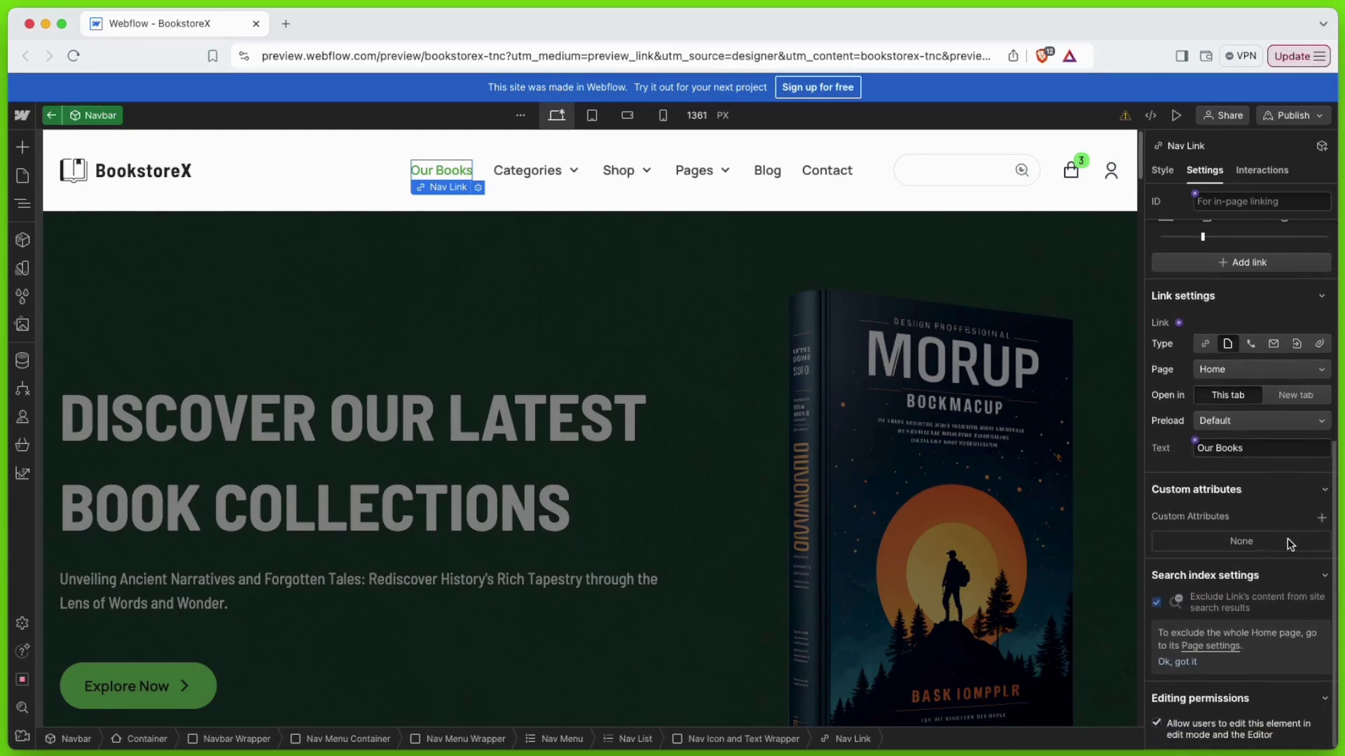
left_click(666, 245)
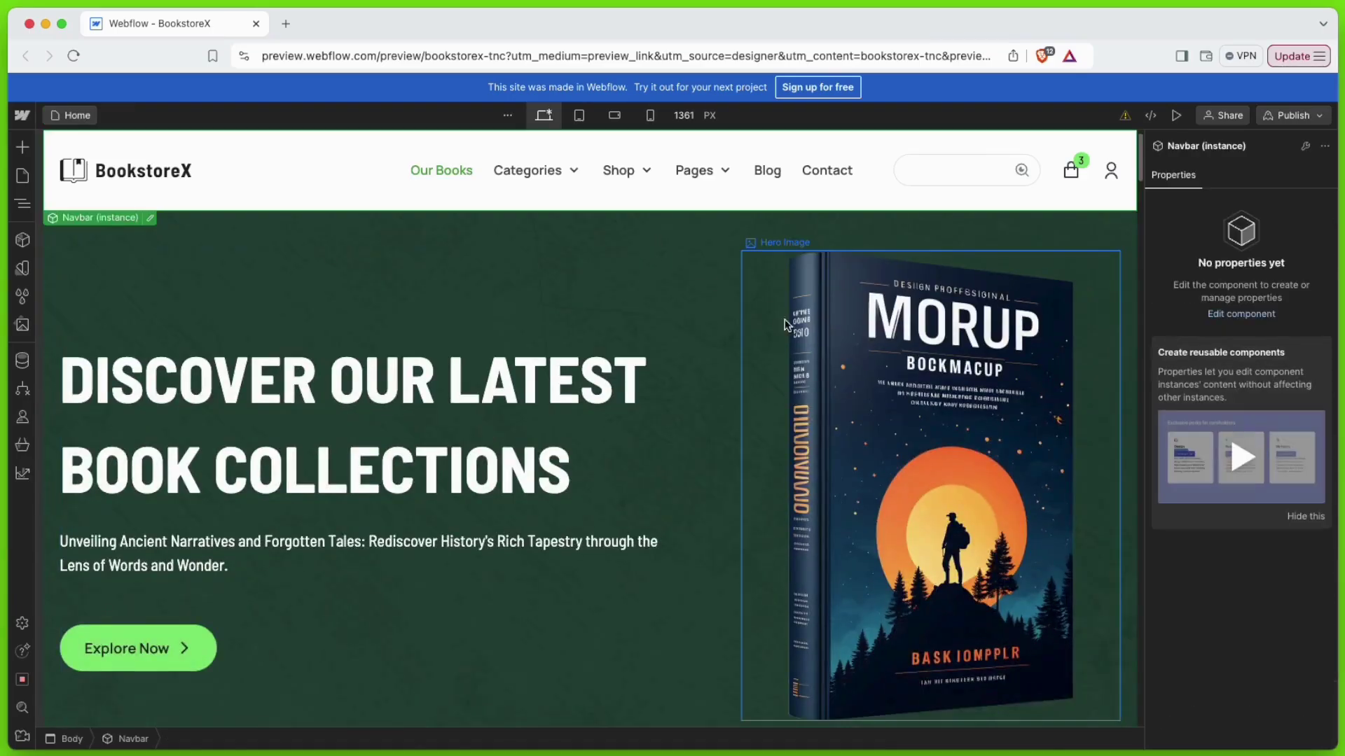
Select the hero book image and review its image settings.
left_click(814, 343)
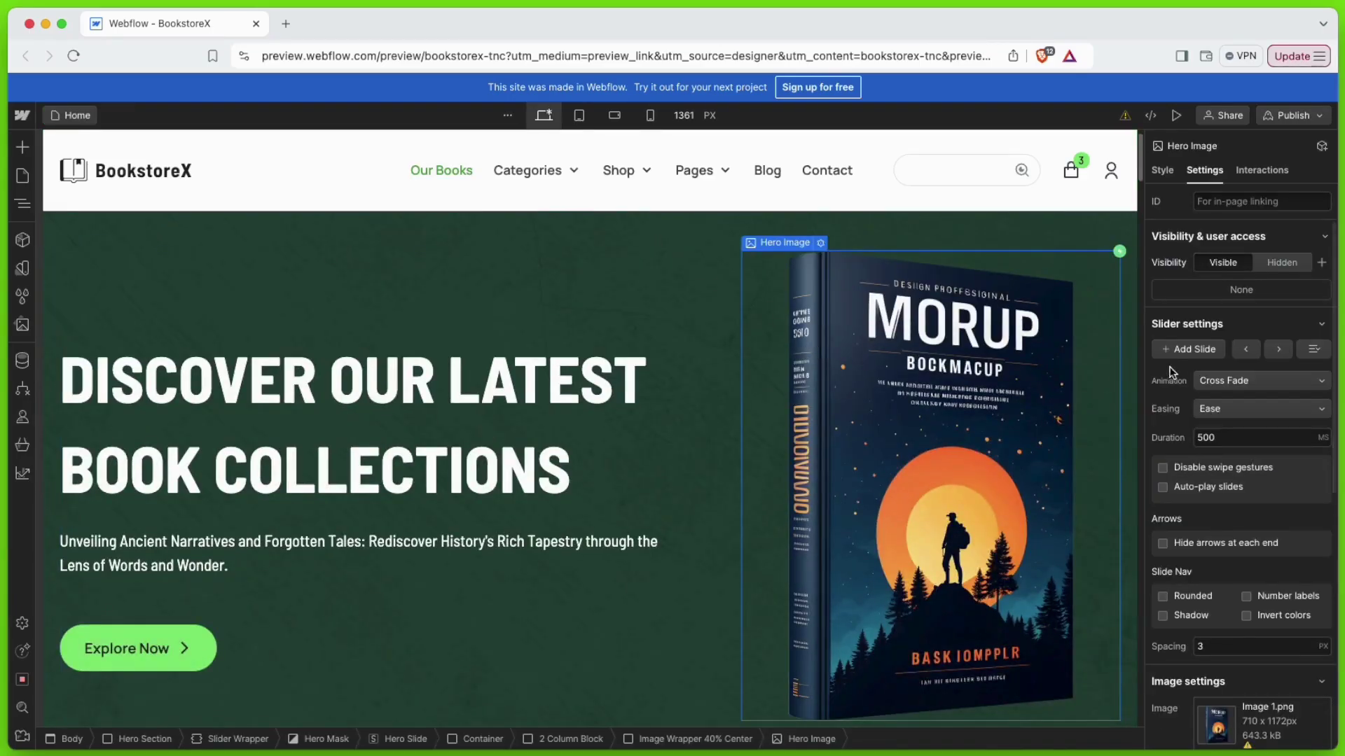
scroll(1190, 385, "down", 8)
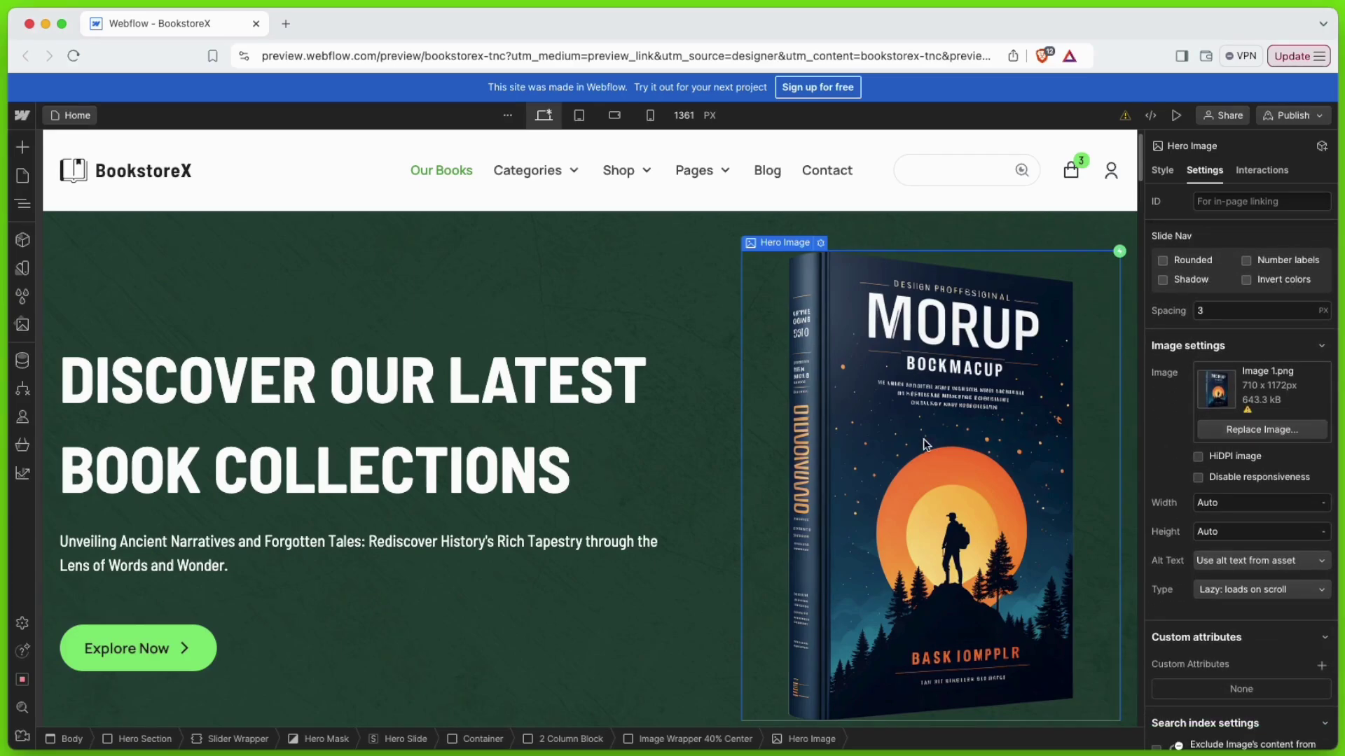
Change the hero heading's text to "Welcome to ThemeNcode LLC" and set its tag to Heading 3.
left_click(467, 407)
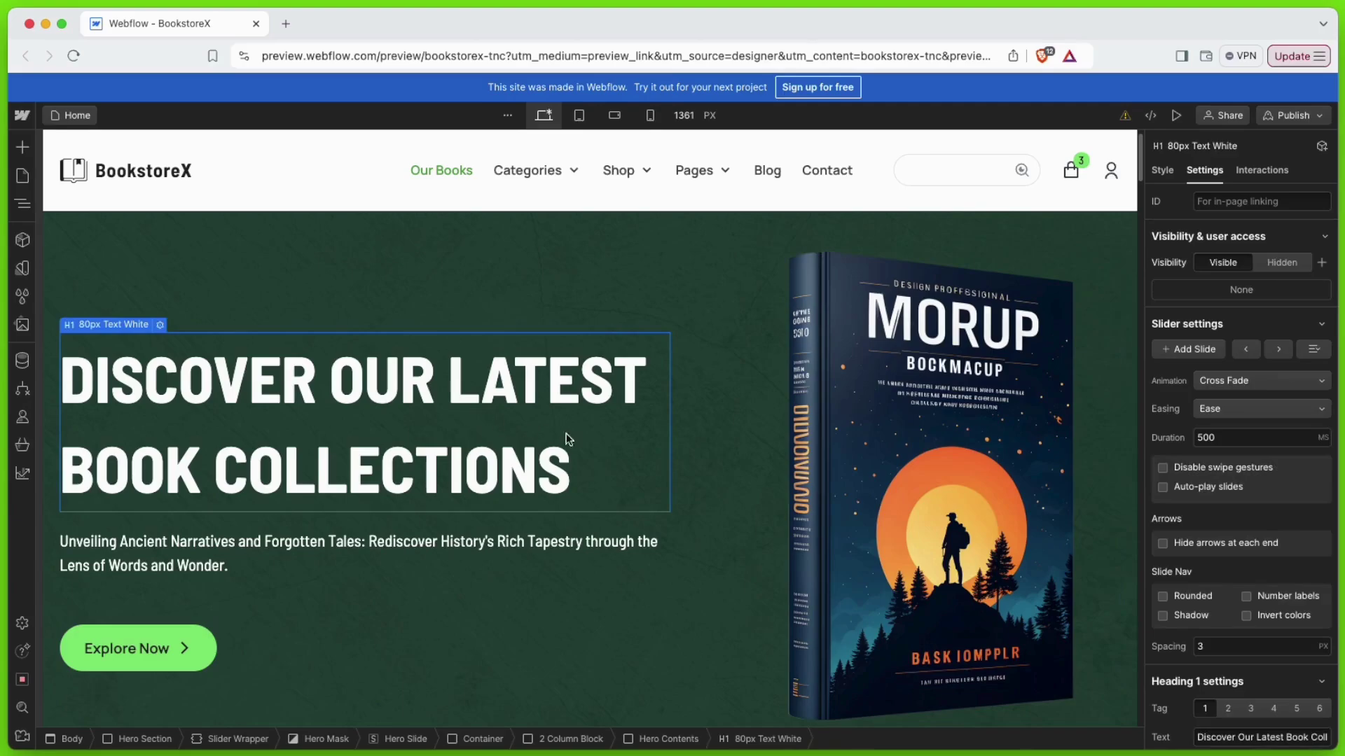
scroll(1237, 408, "down", 3)
scroll(1237, 409, "down", 3)
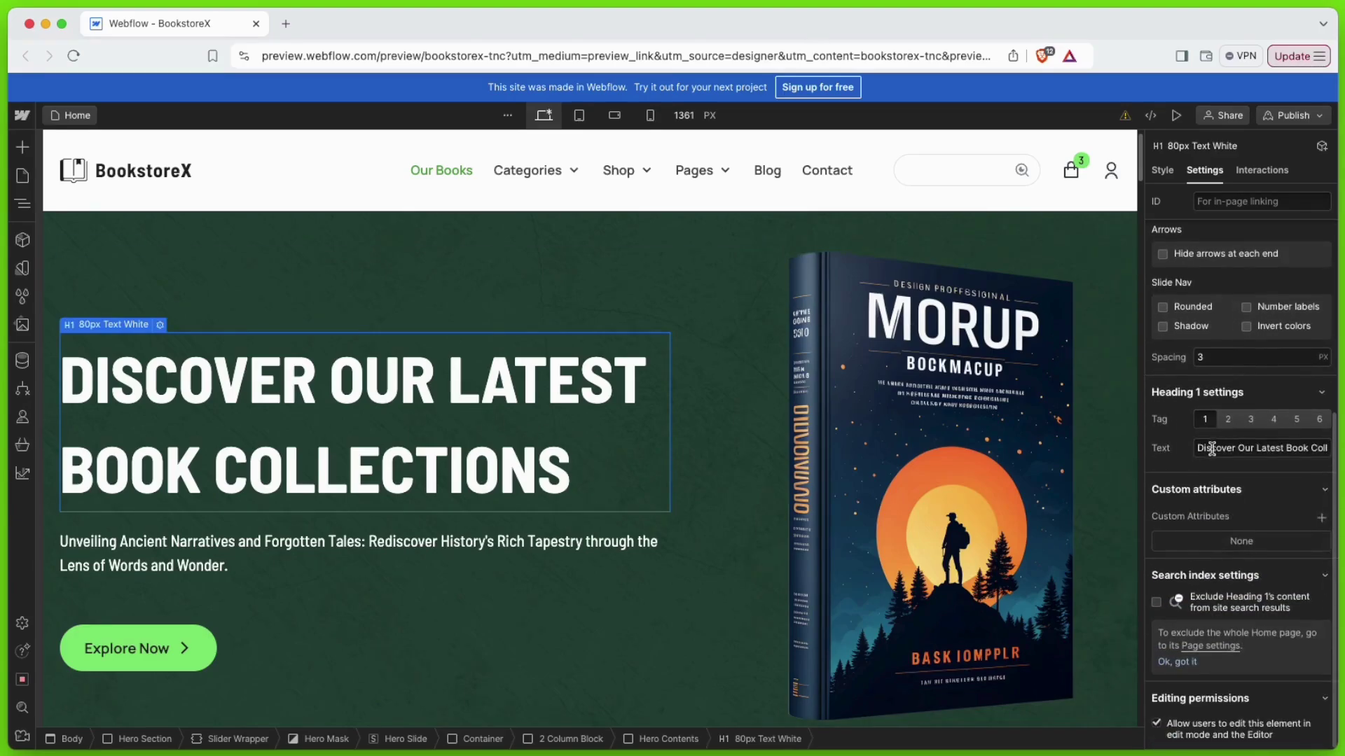
key("ctrl+a")
type("Welcome to Them")
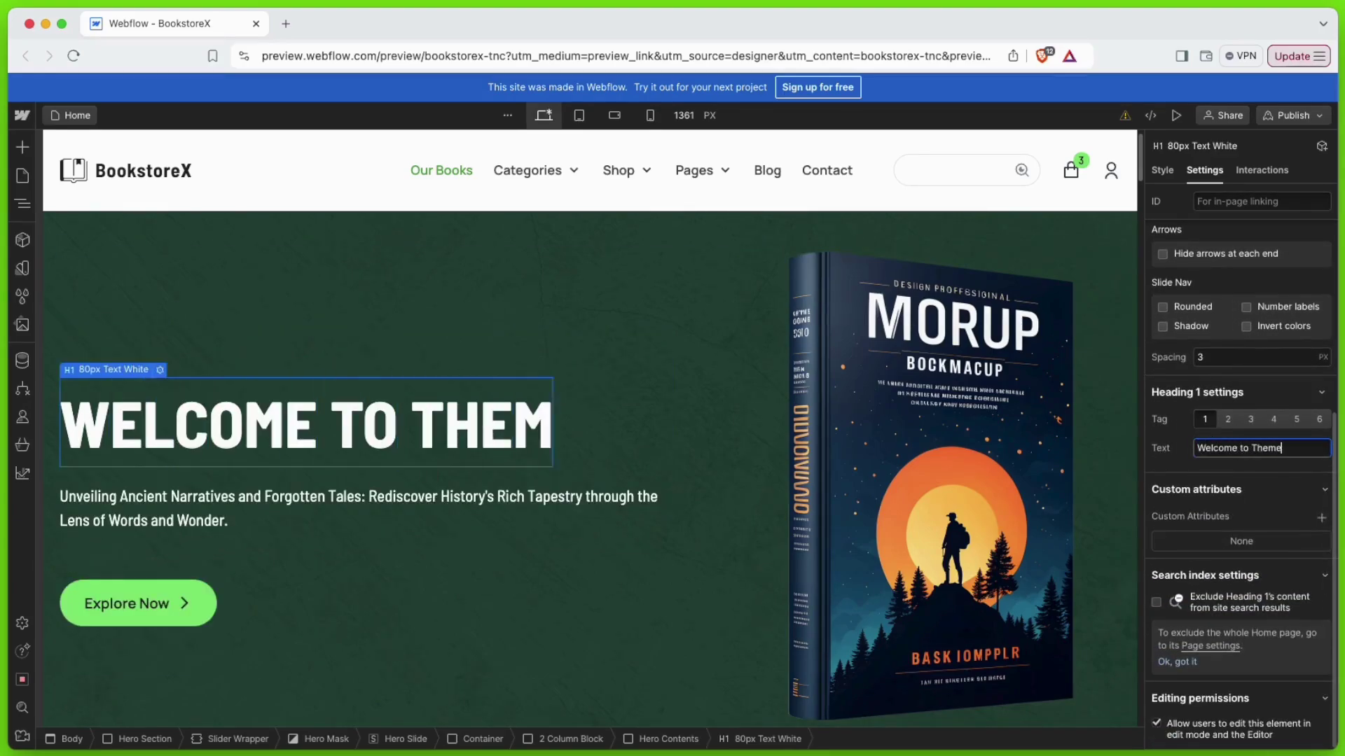
type("eNcode LLC")
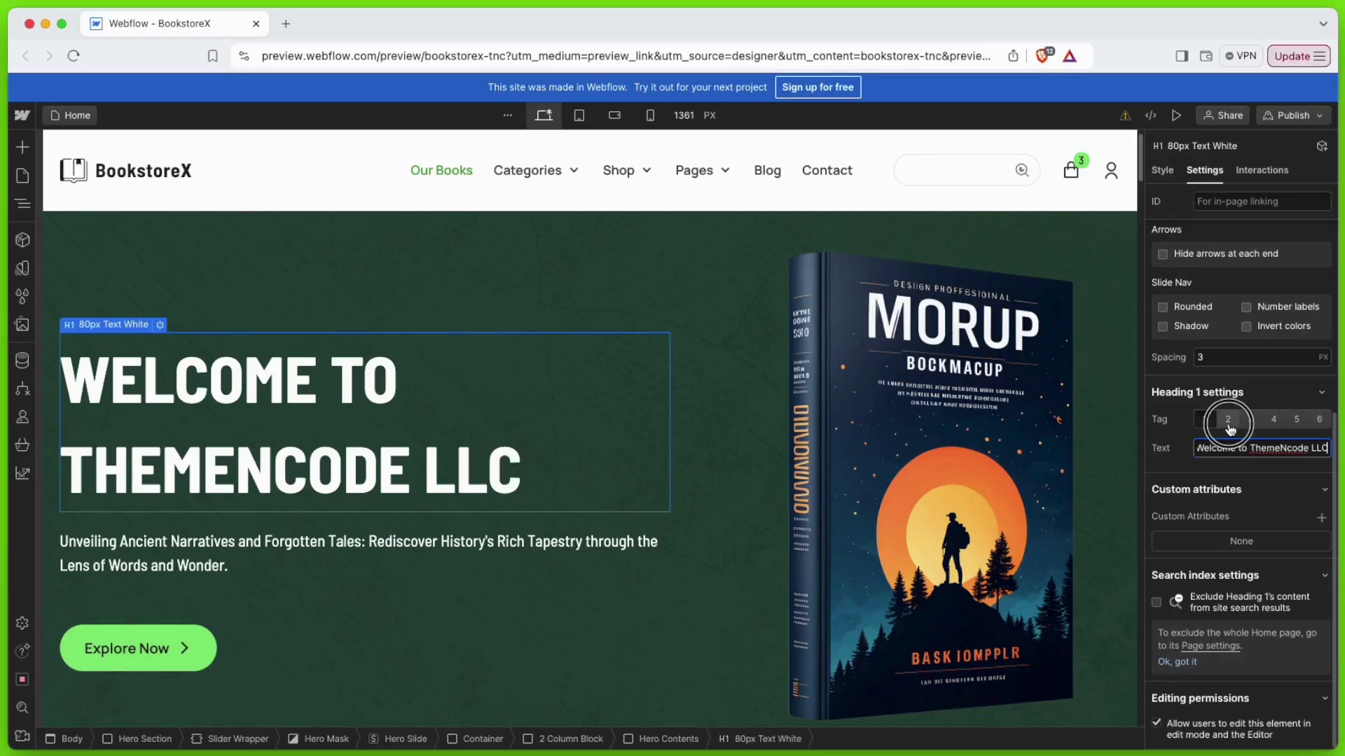
left_click(1228, 423)
left_click(1250, 420)
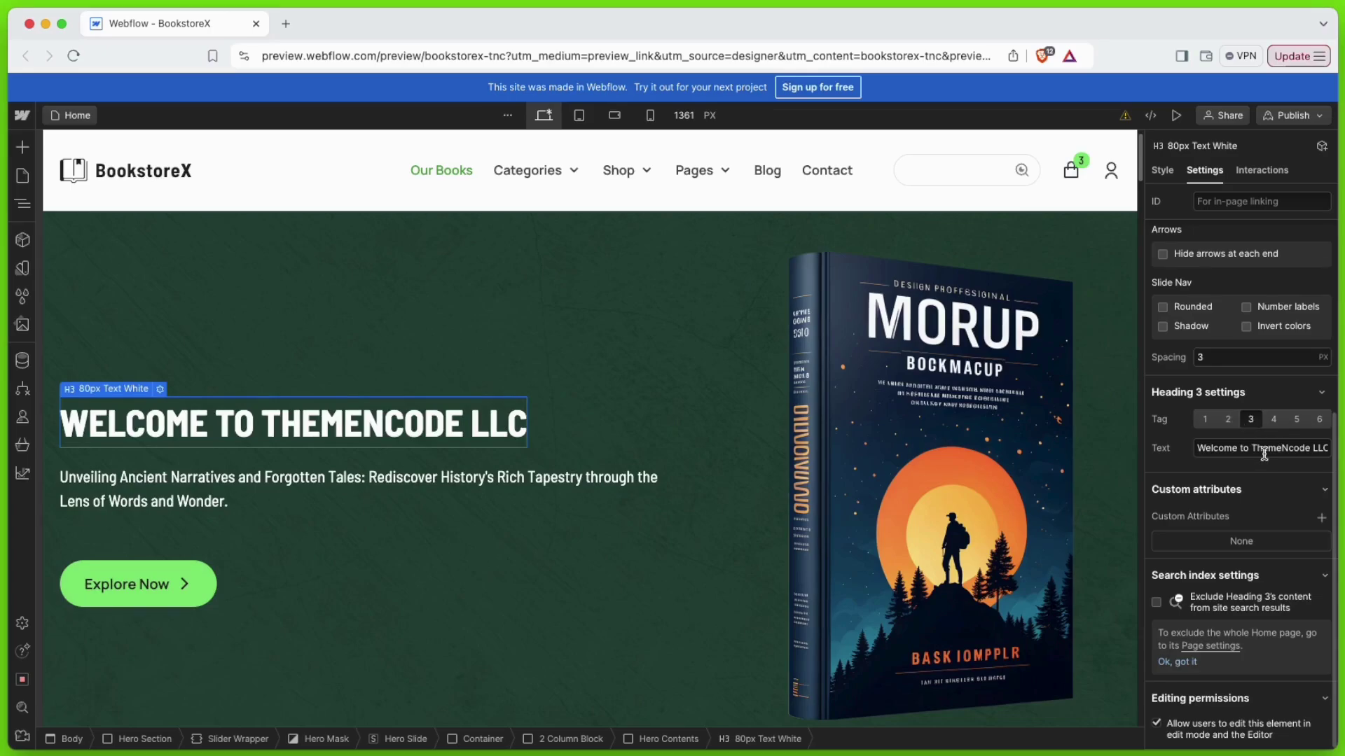
Replace the hero description text with "Hello, Welcome to our new Business for Book lover".
left_click(291, 468)
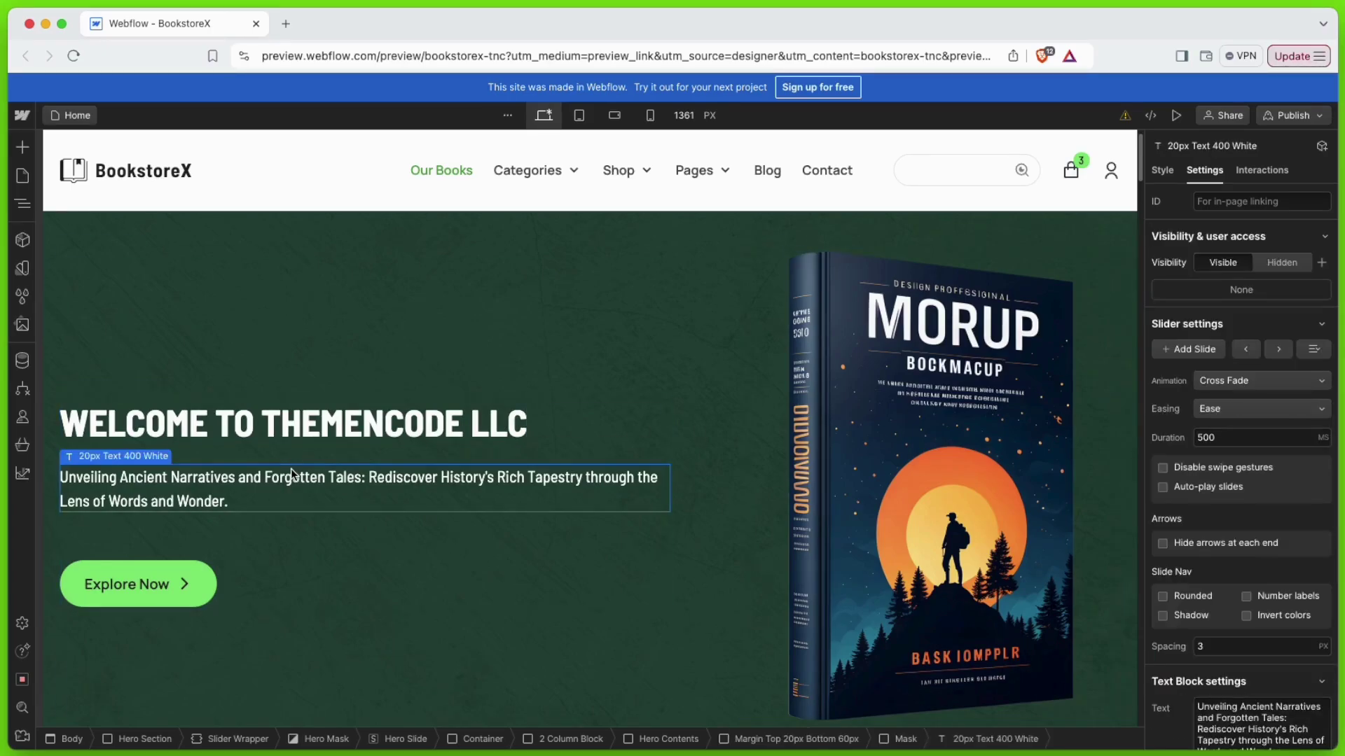
scroll(1276, 454, "down", 3)
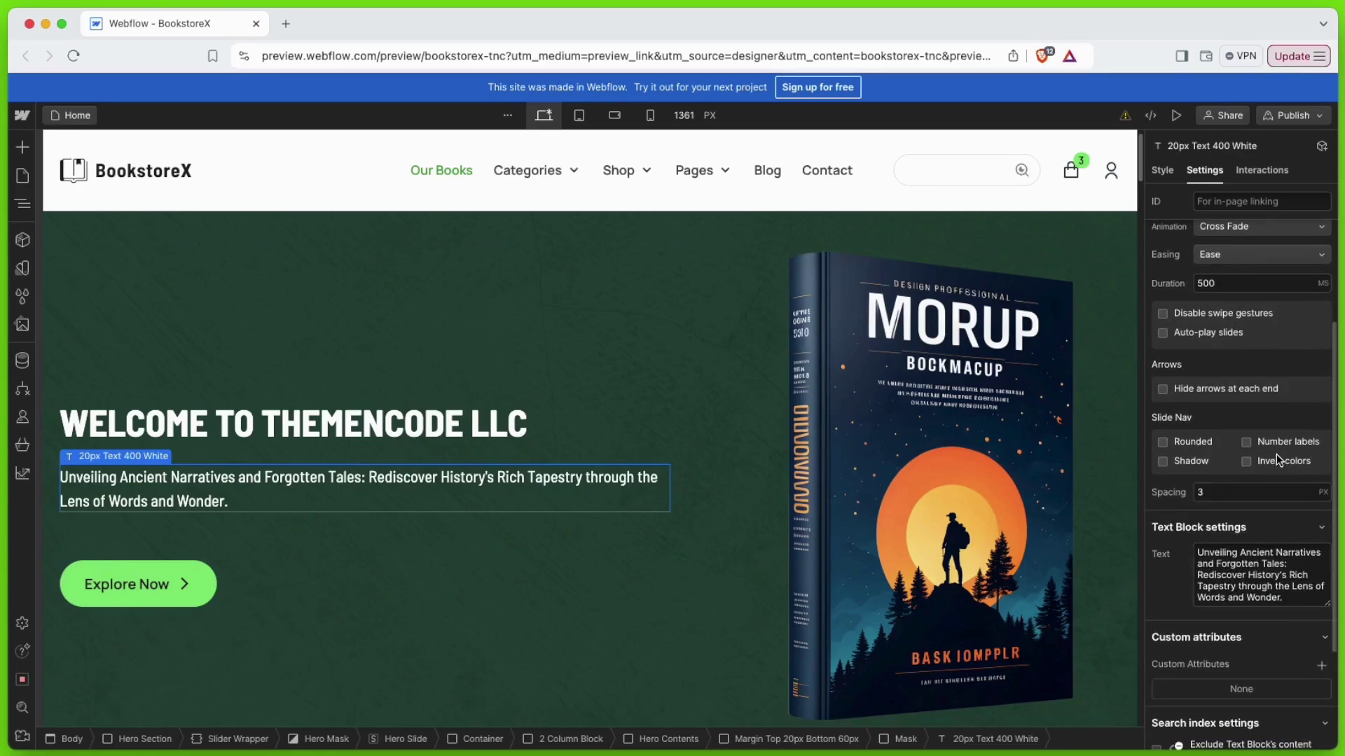
triple_click(1220, 581)
type("Hello, Welcome to our new Business for  Book lover")
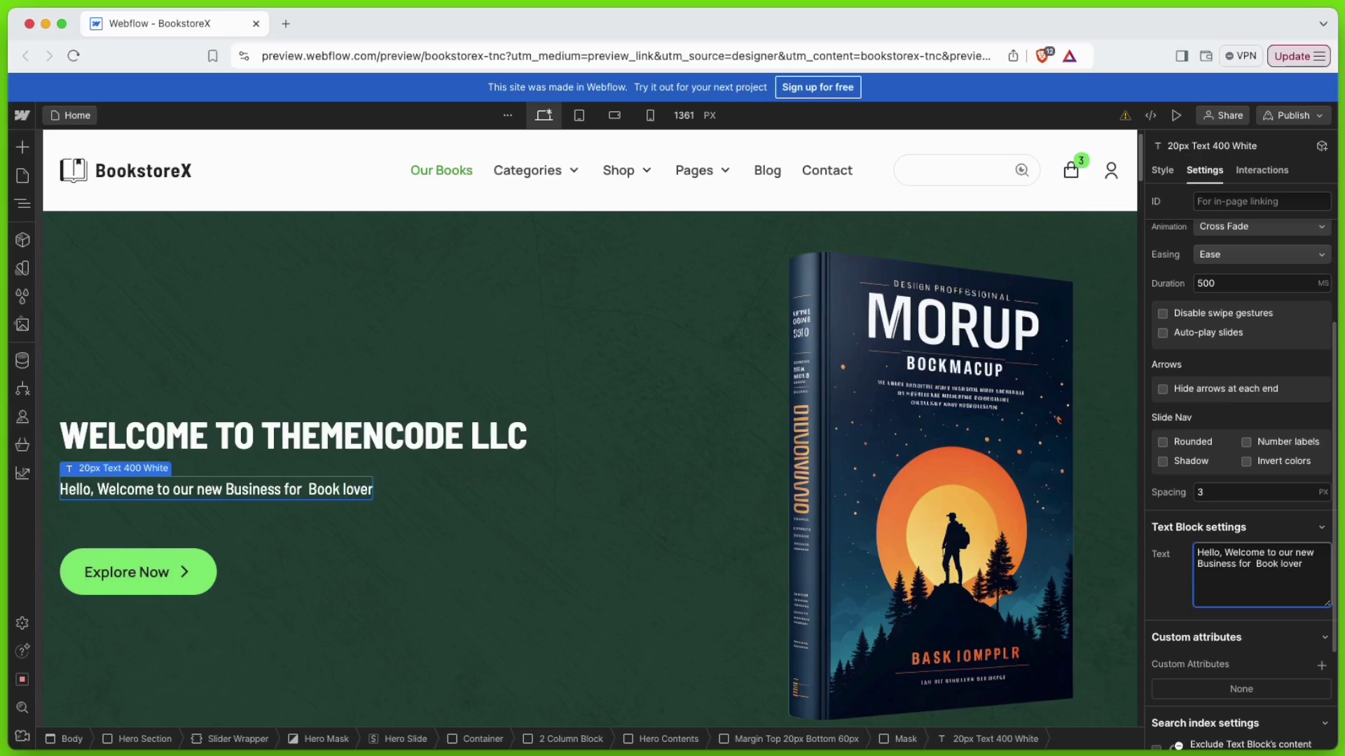
Change the hero button's text to "Click Here", keeping Shop-Grid as its linked page and Default as its preload option.
scroll(272, 477, "down", 3)
left_click(272, 478)
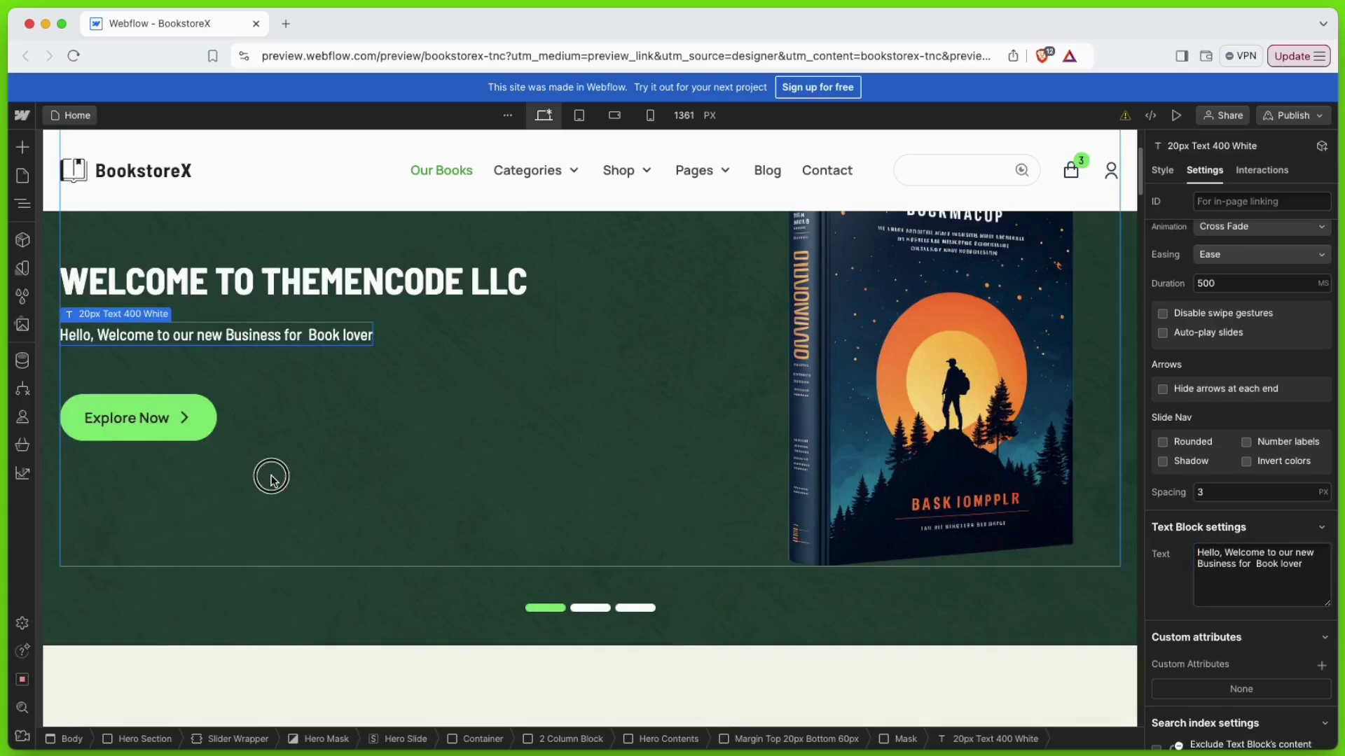
left_click(168, 410)
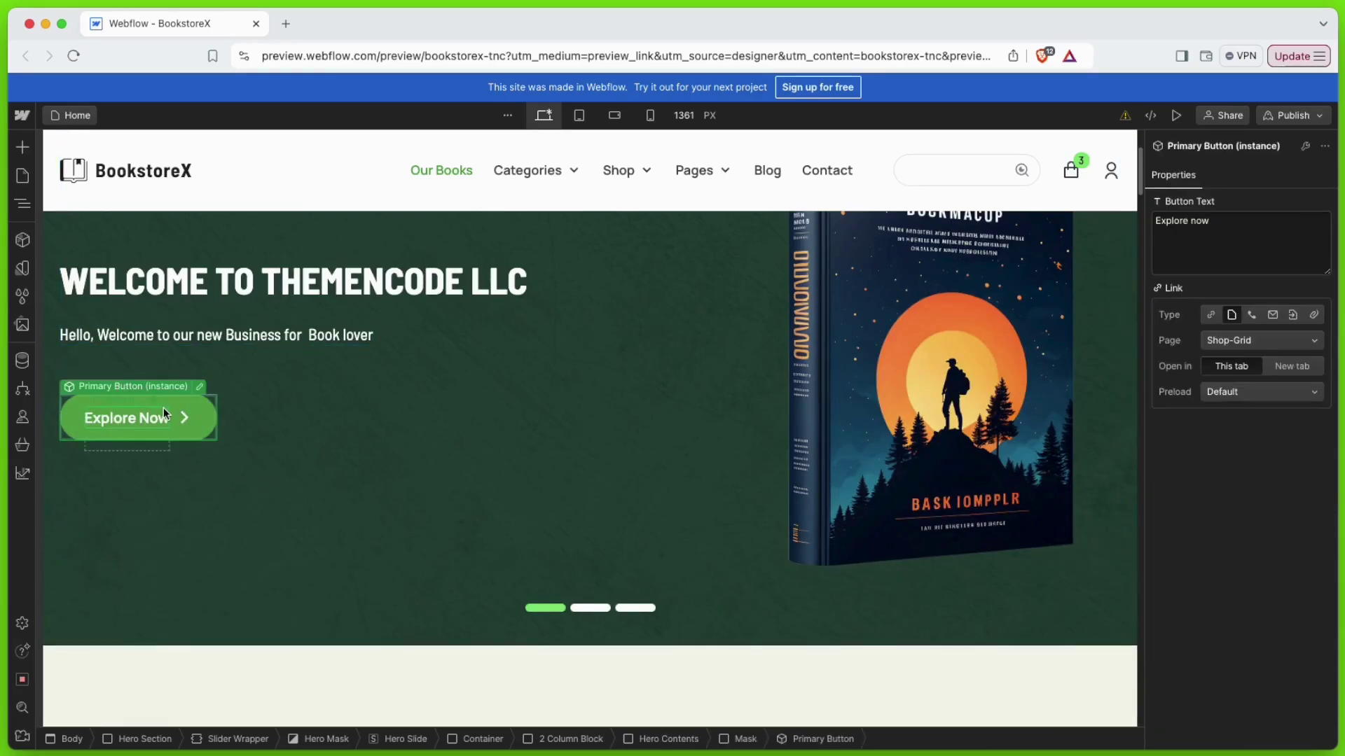
type("Click Here")
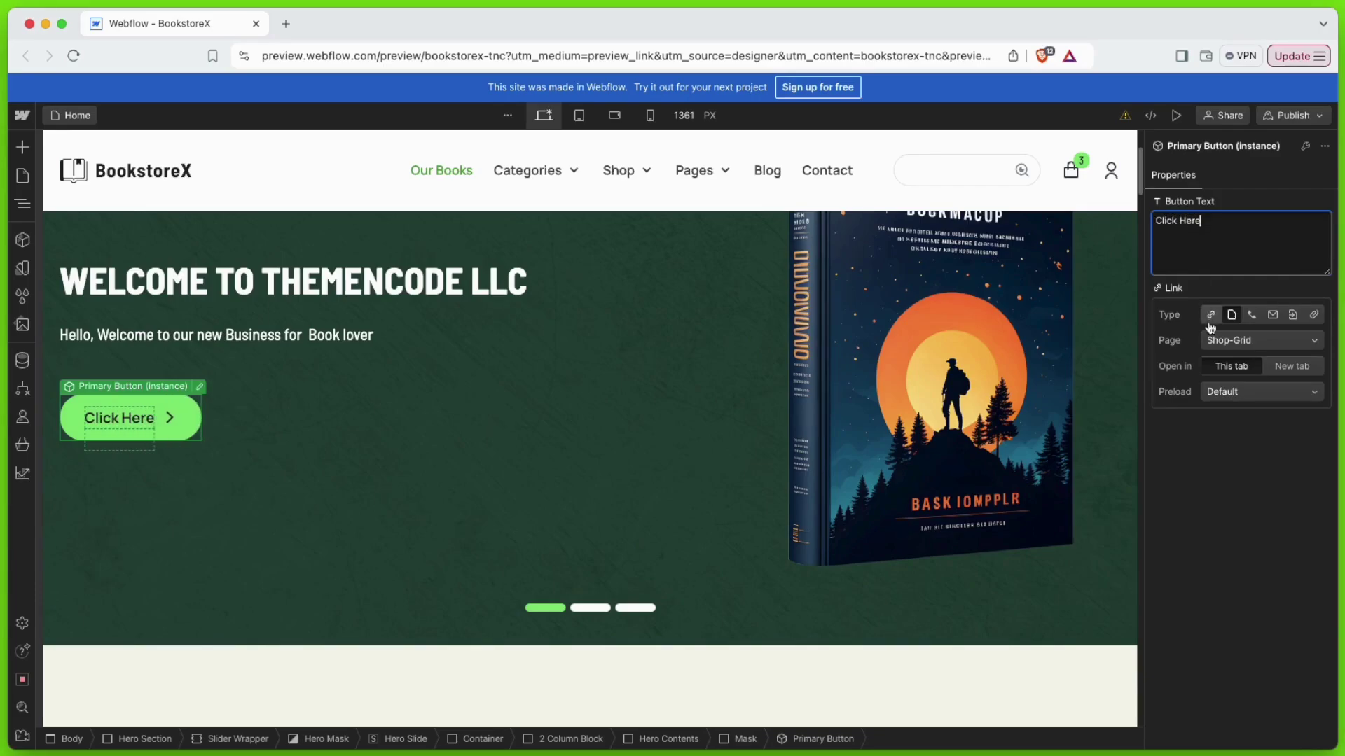
left_click(1279, 342)
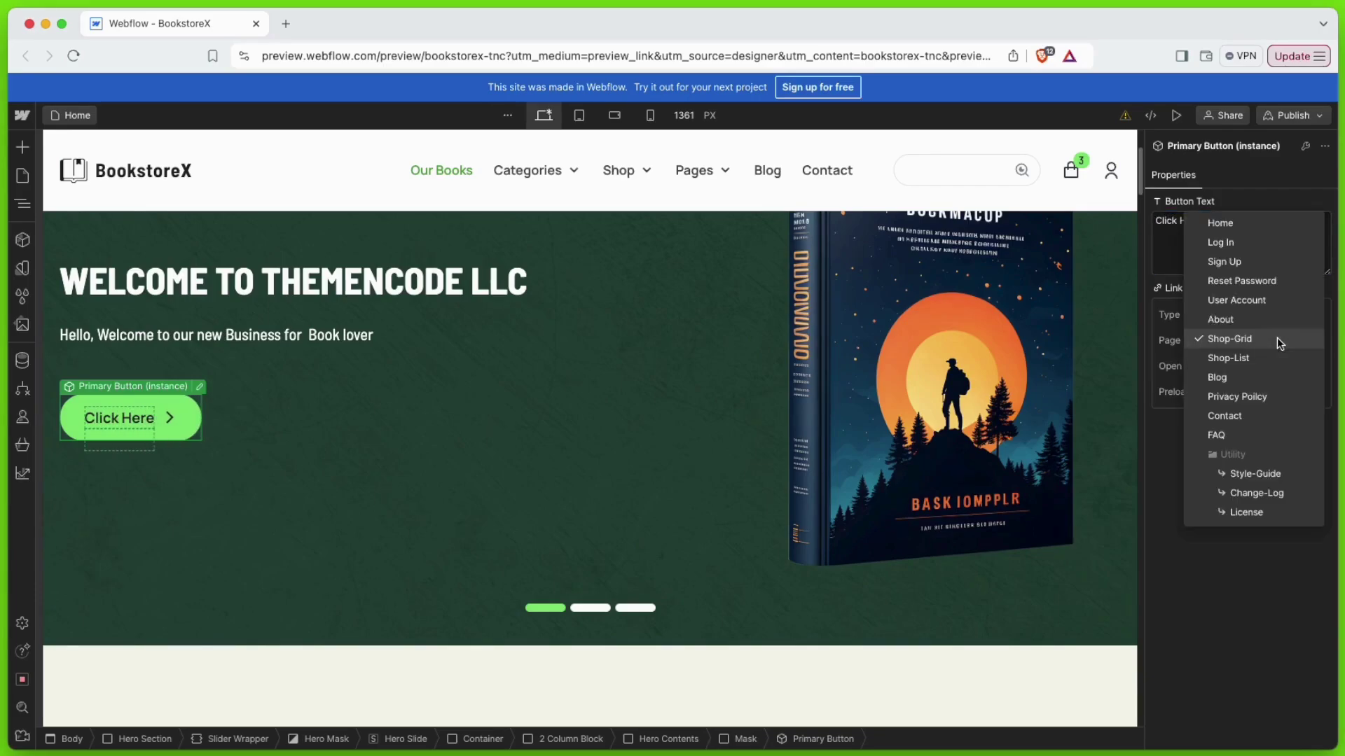
left_click(1242, 344)
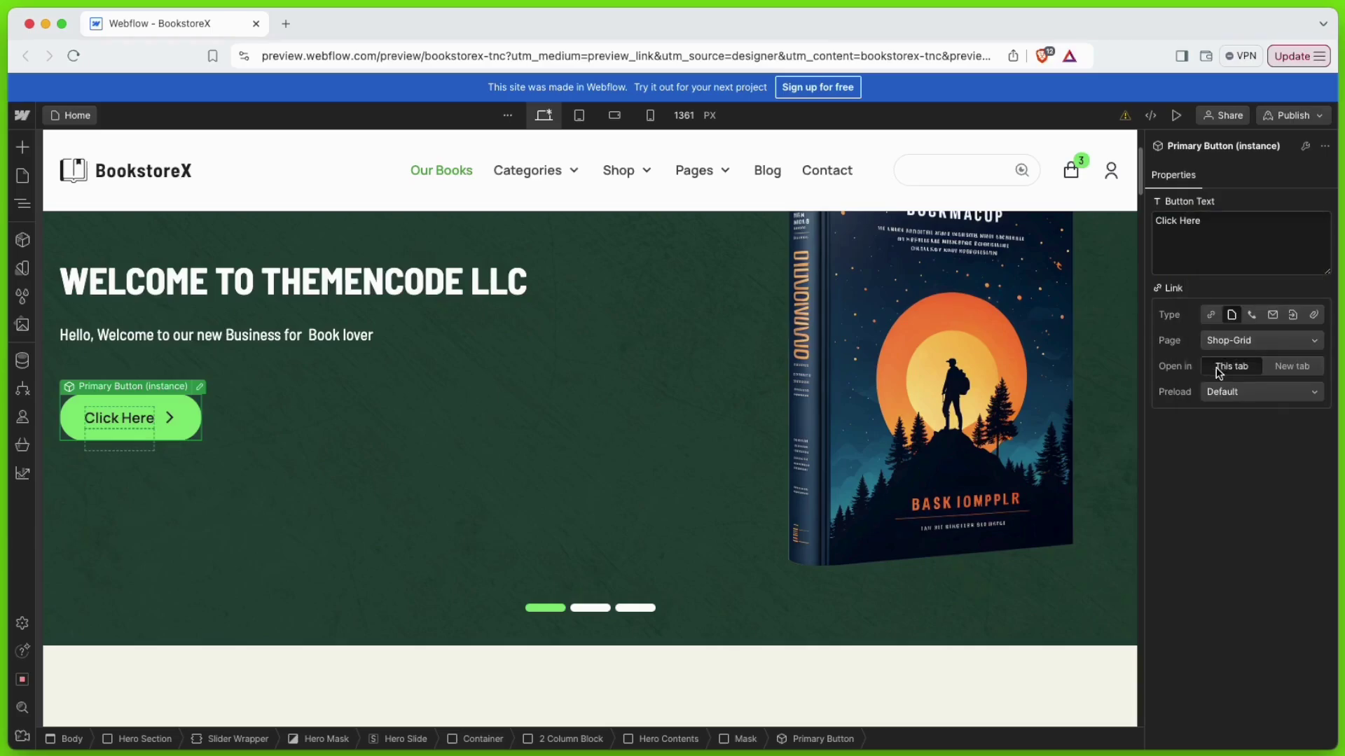
left_click(1243, 392)
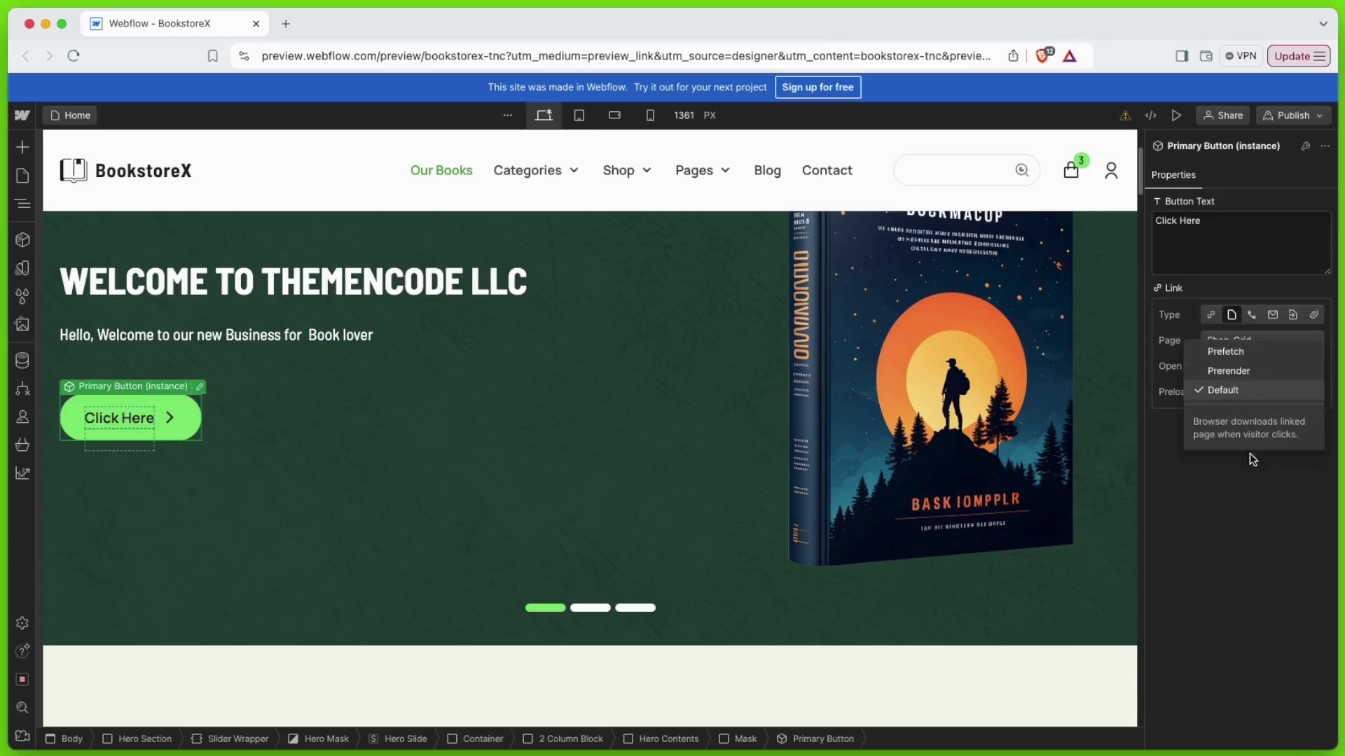
left_click(1248, 388)
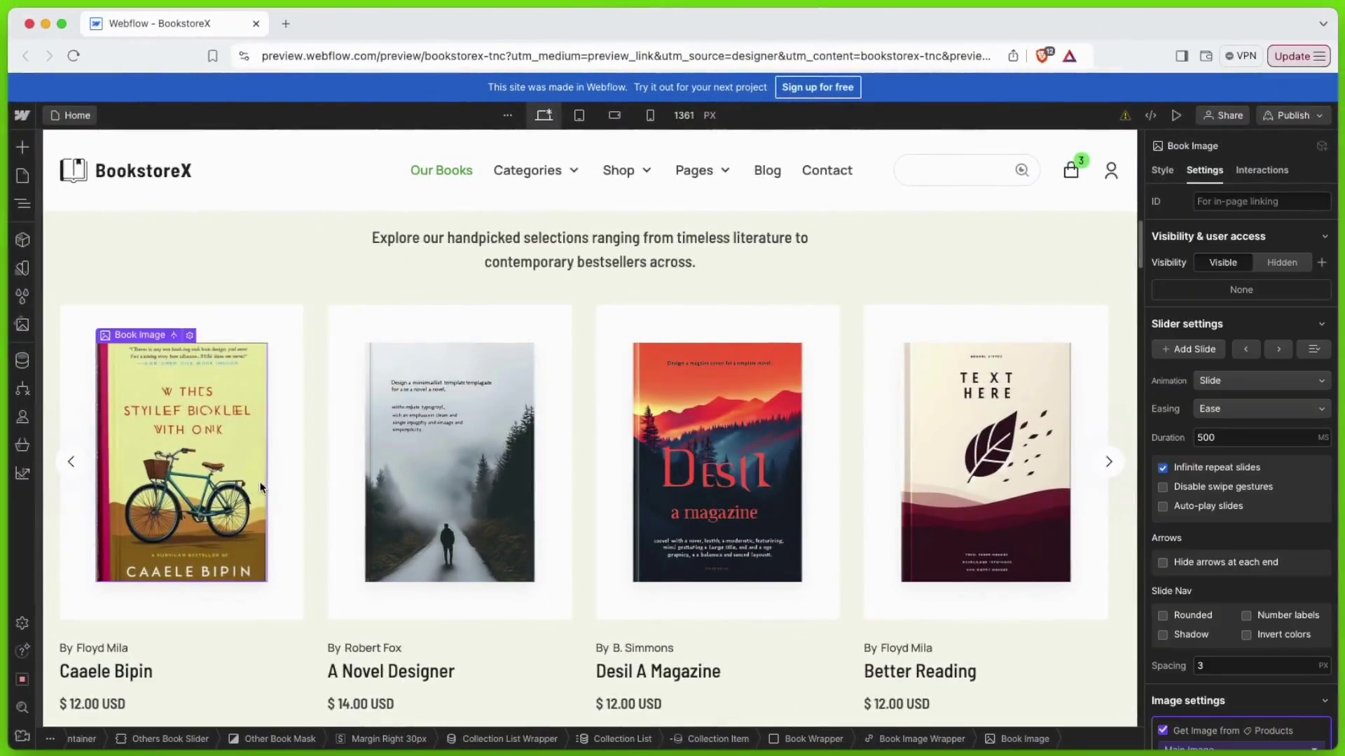
Select the book covers in the home page's book slider and review their image settings.
scroll(1241, 423, "down", 5)
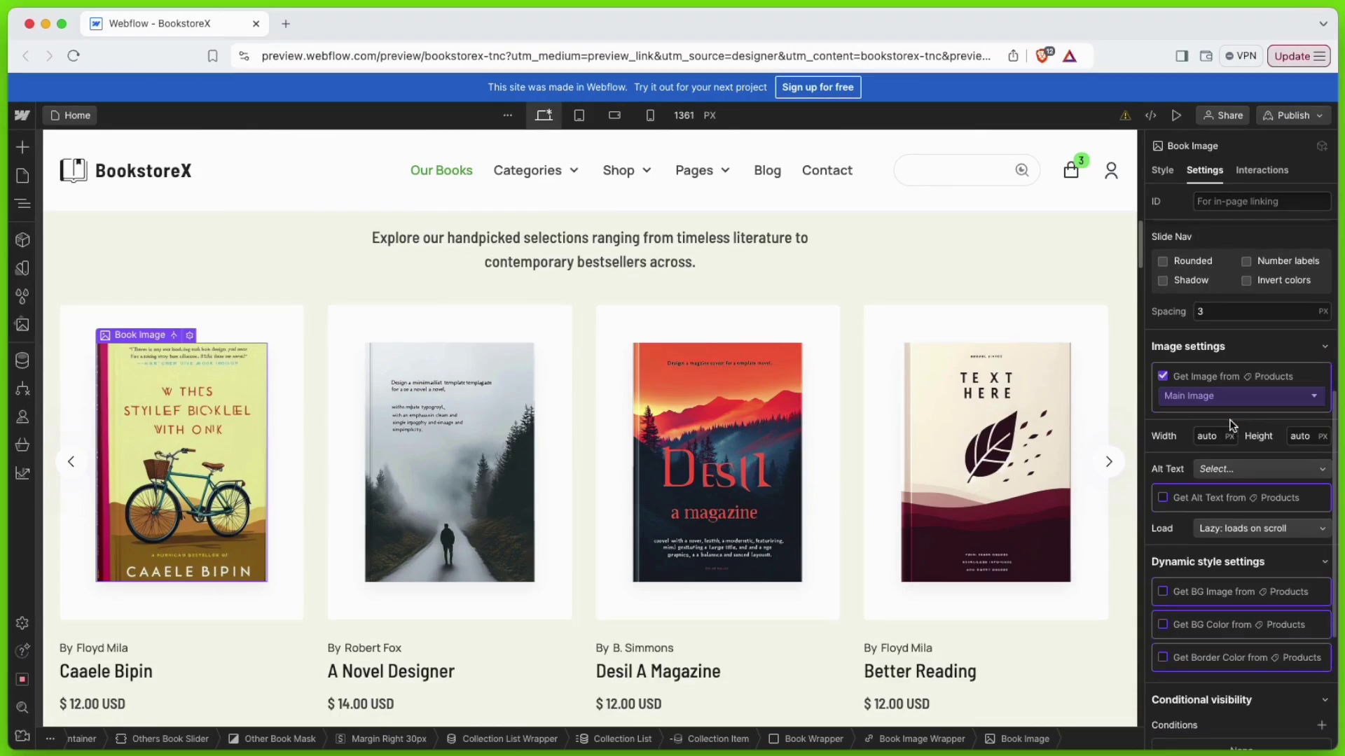
left_click(543, 460)
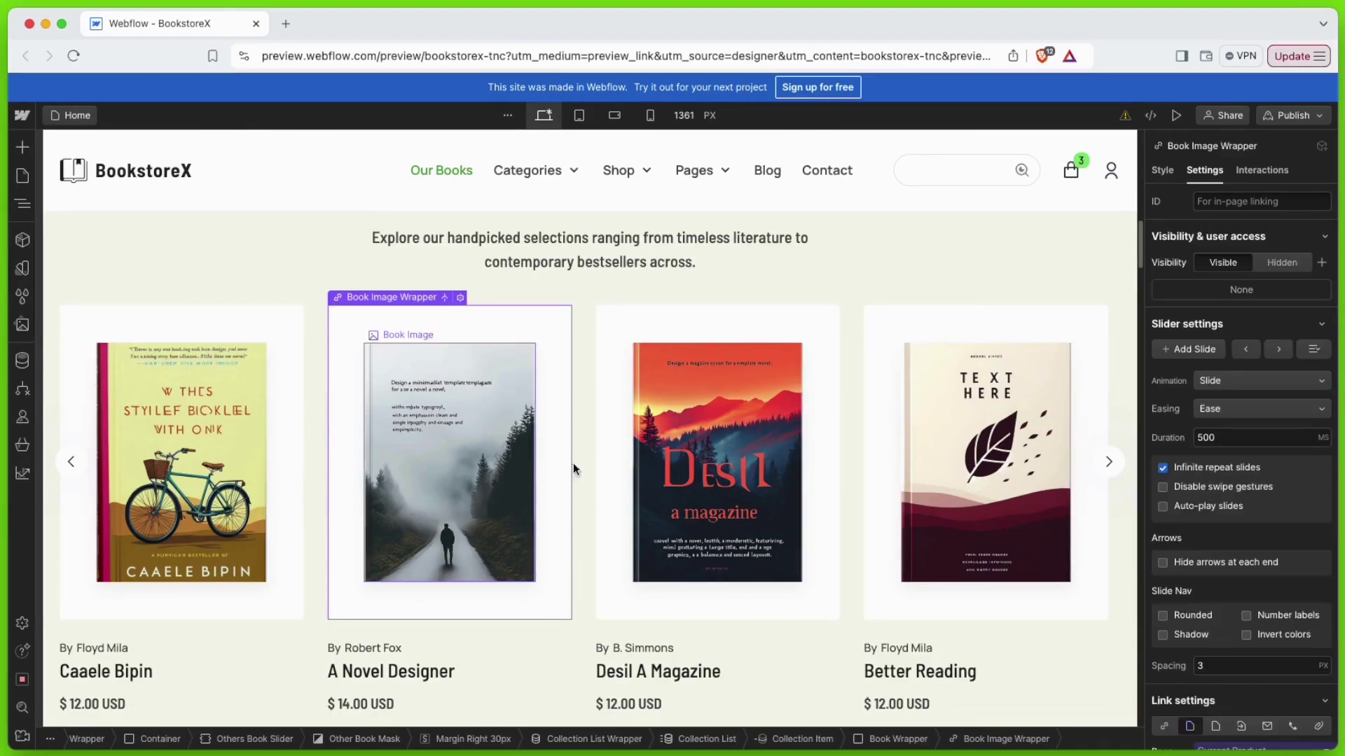
left_click(759, 460)
left_click(997, 483)
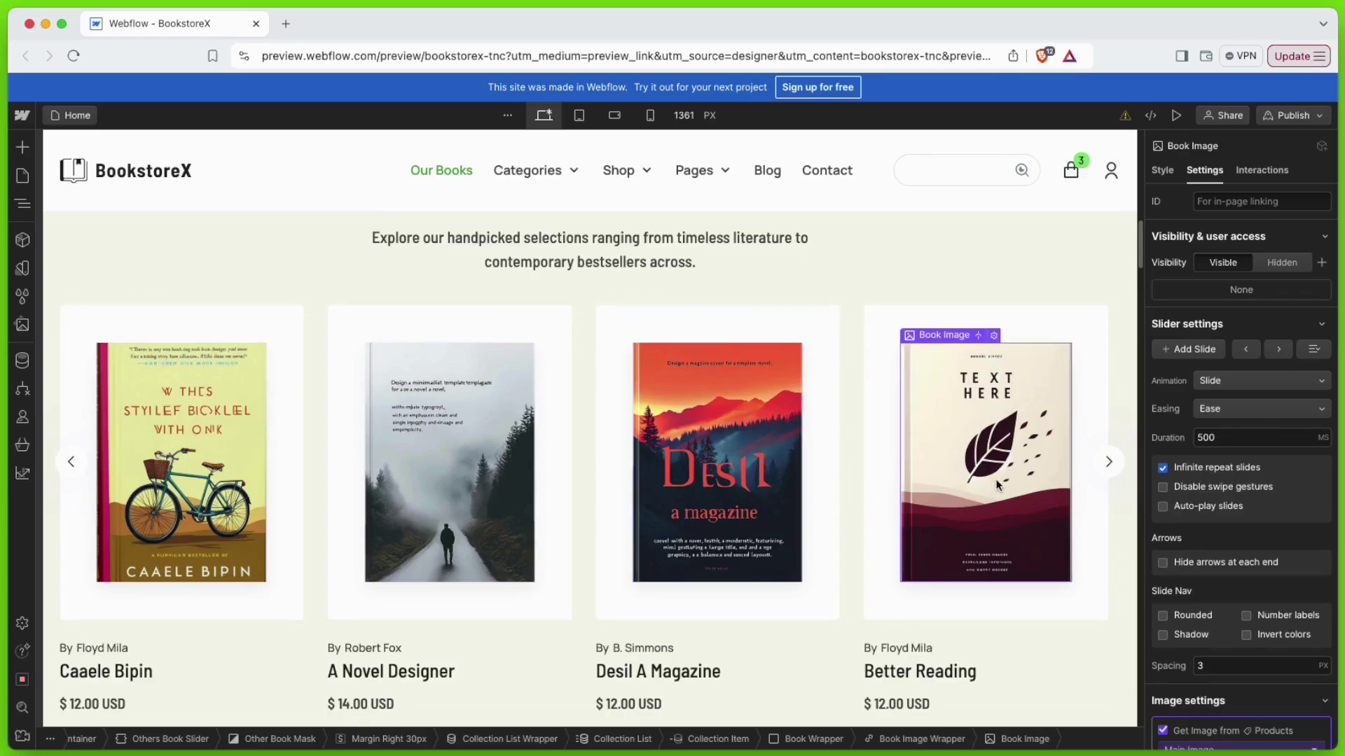
scroll(835, 480, "down", 1)
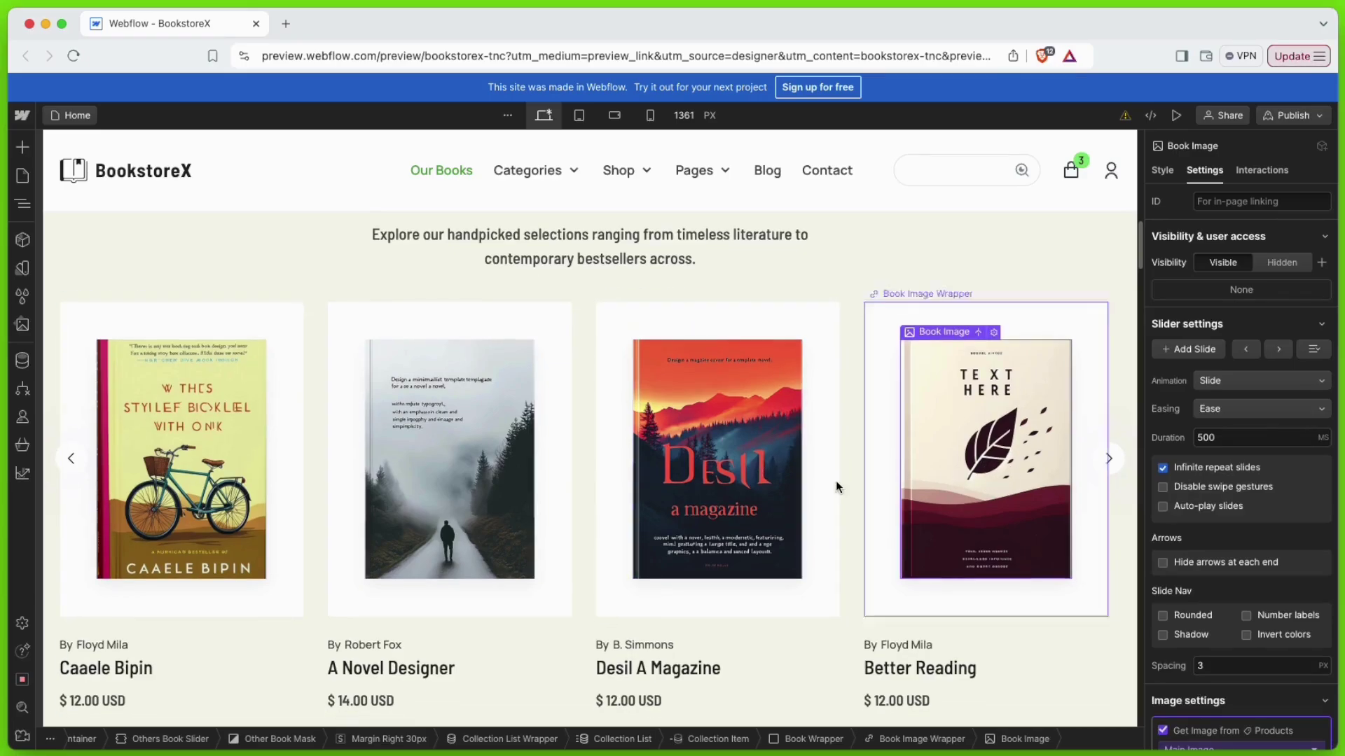
View the Ecommerce products and categories lists that feed the book slider, then close them.
left_click(27, 446)
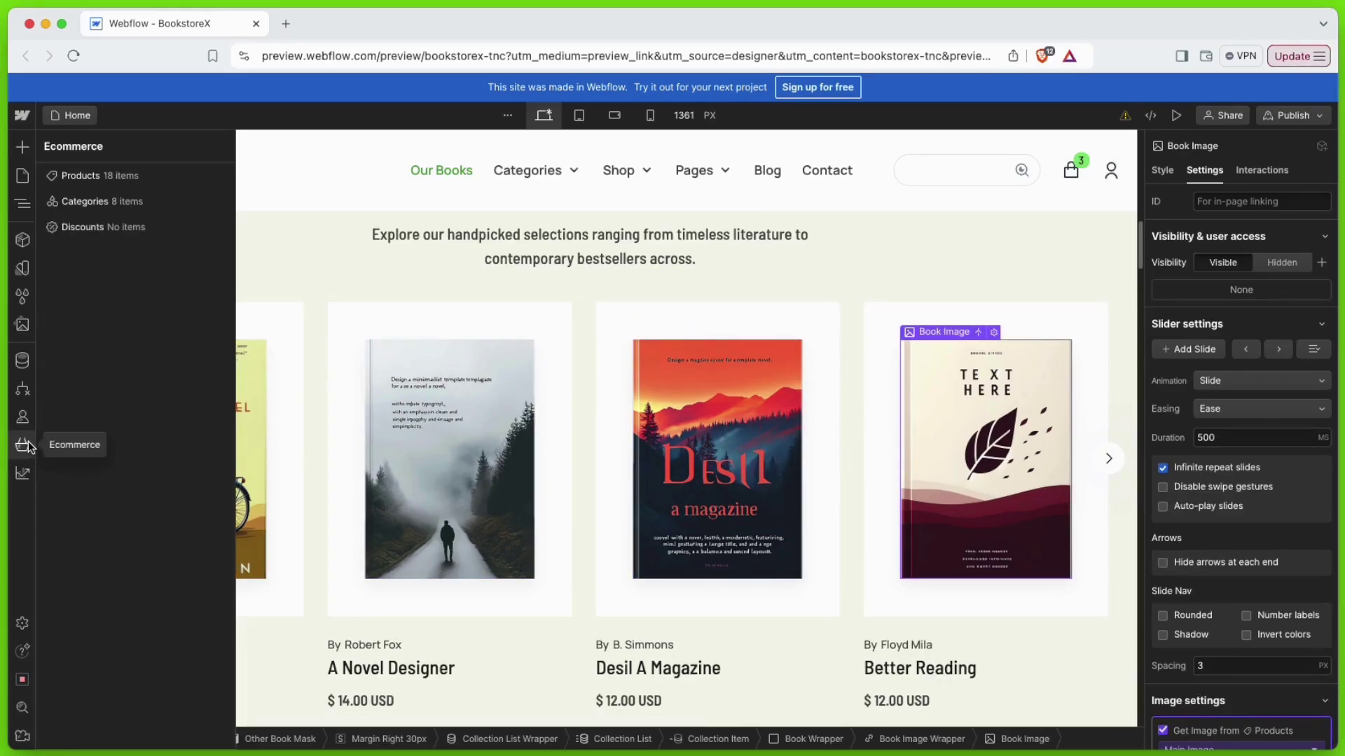
left_click(89, 179)
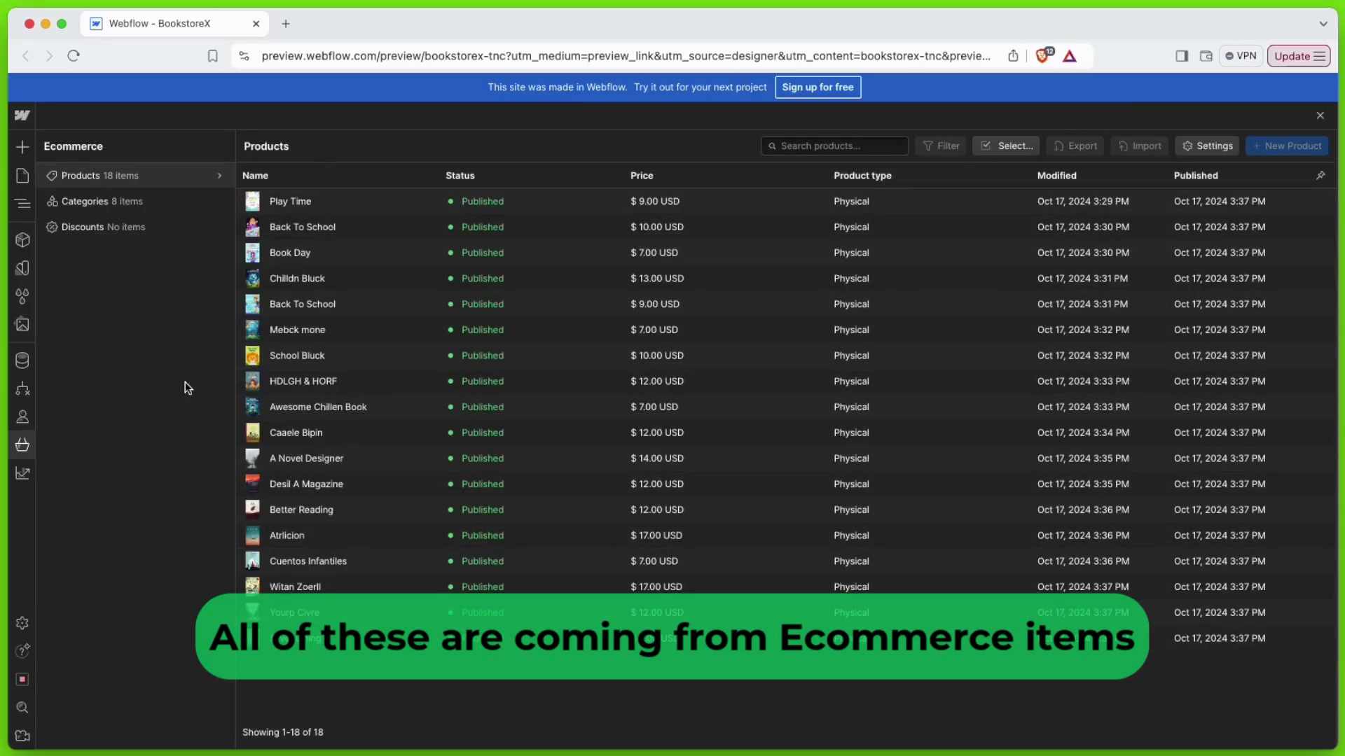
left_click(99, 202)
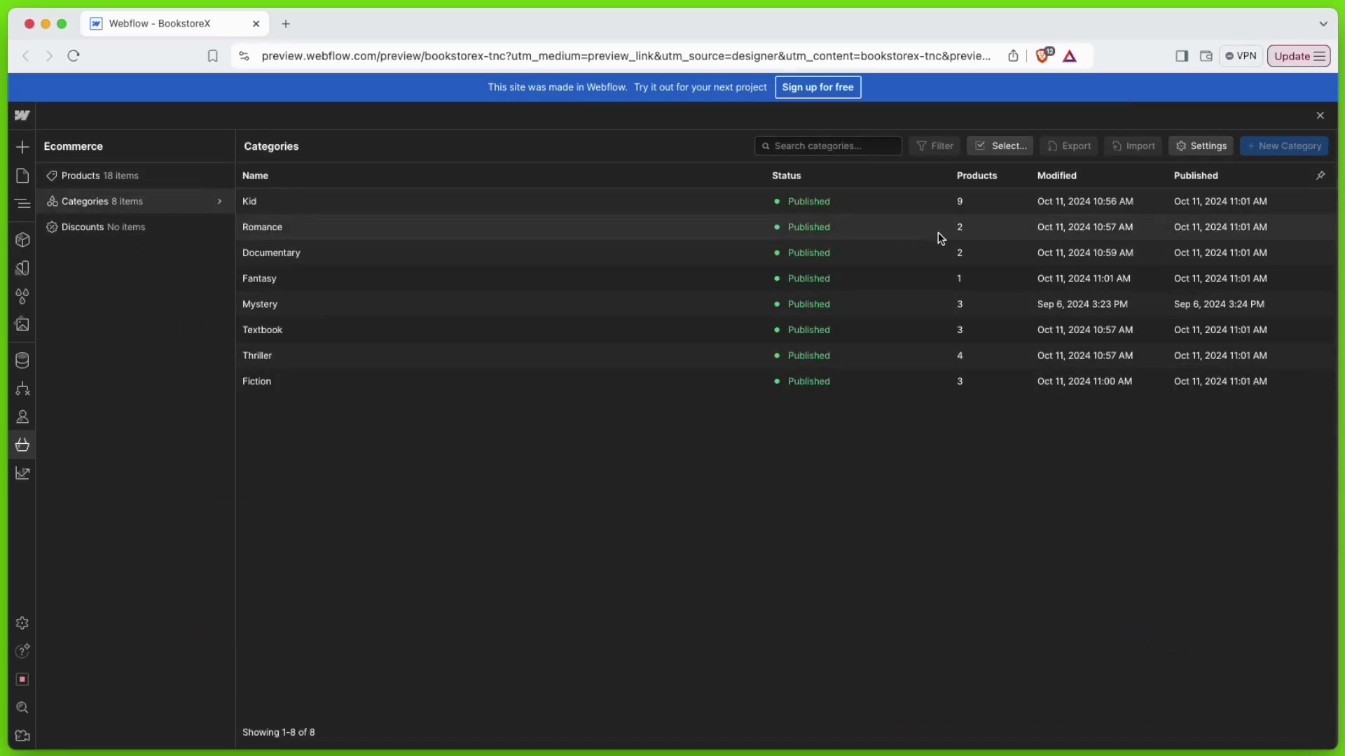
left_click(1320, 119)
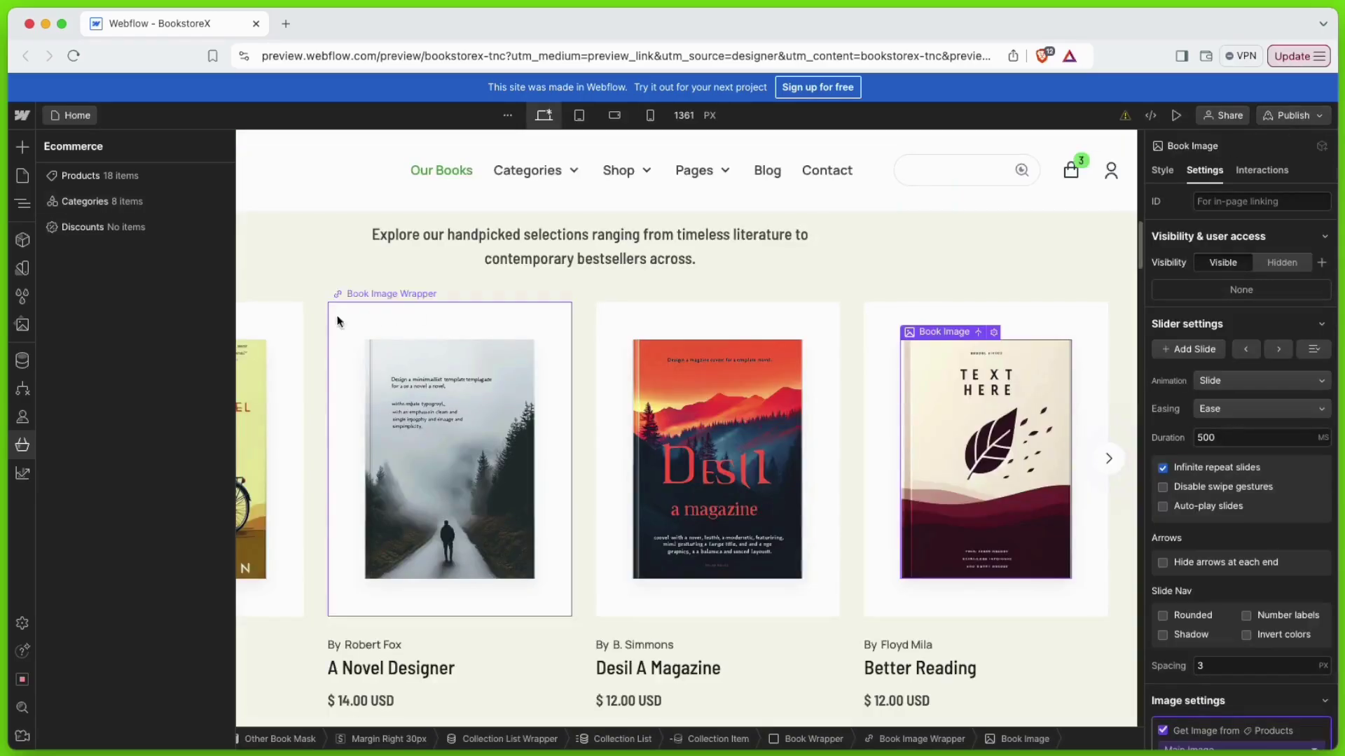
left_click(23, 446)
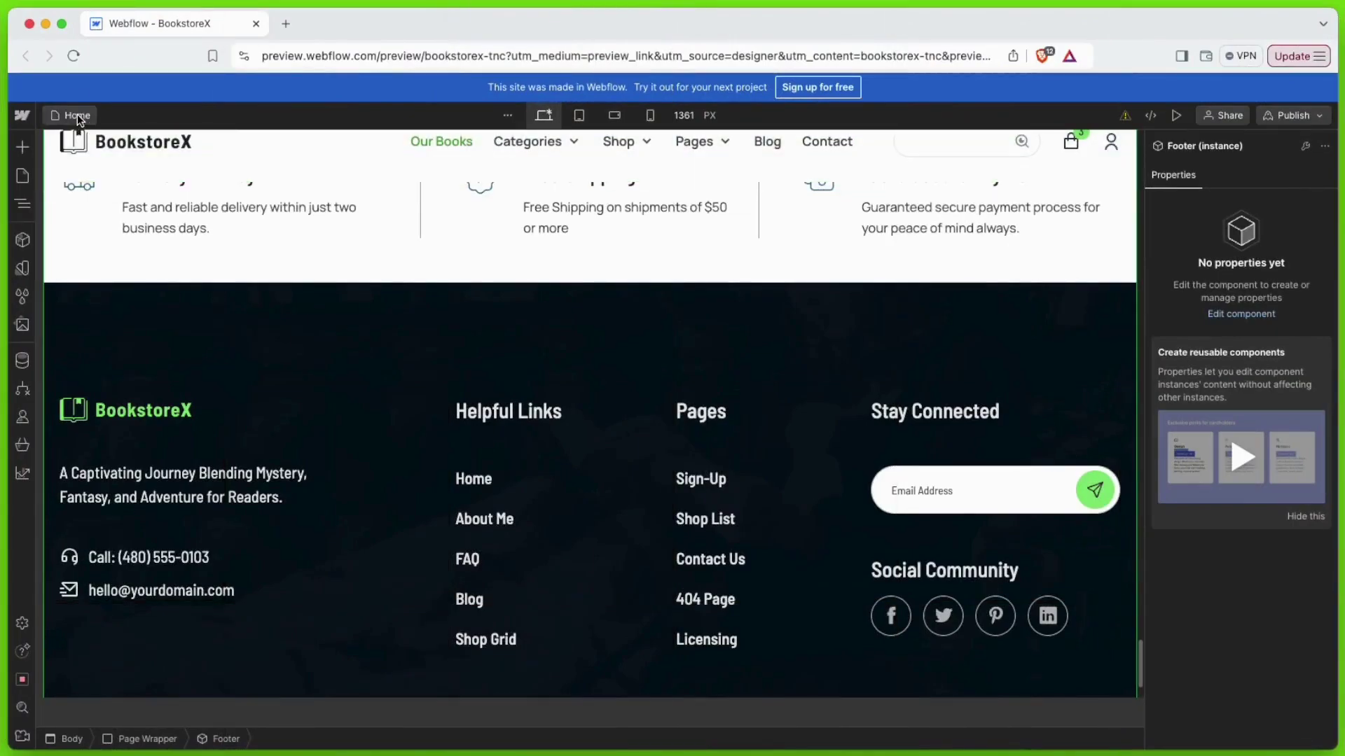
Open the Blog page and review the properties of its blog cards.
left_click(77, 115)
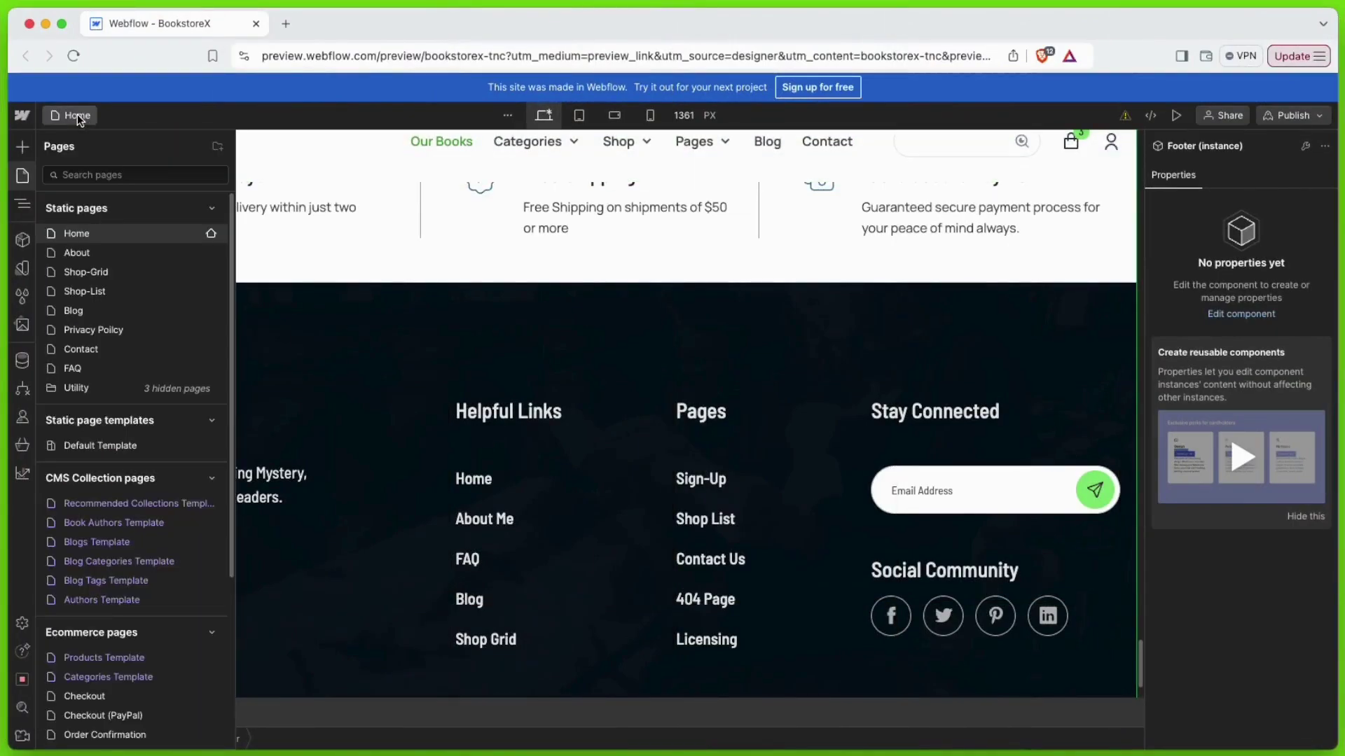
left_click(82, 311)
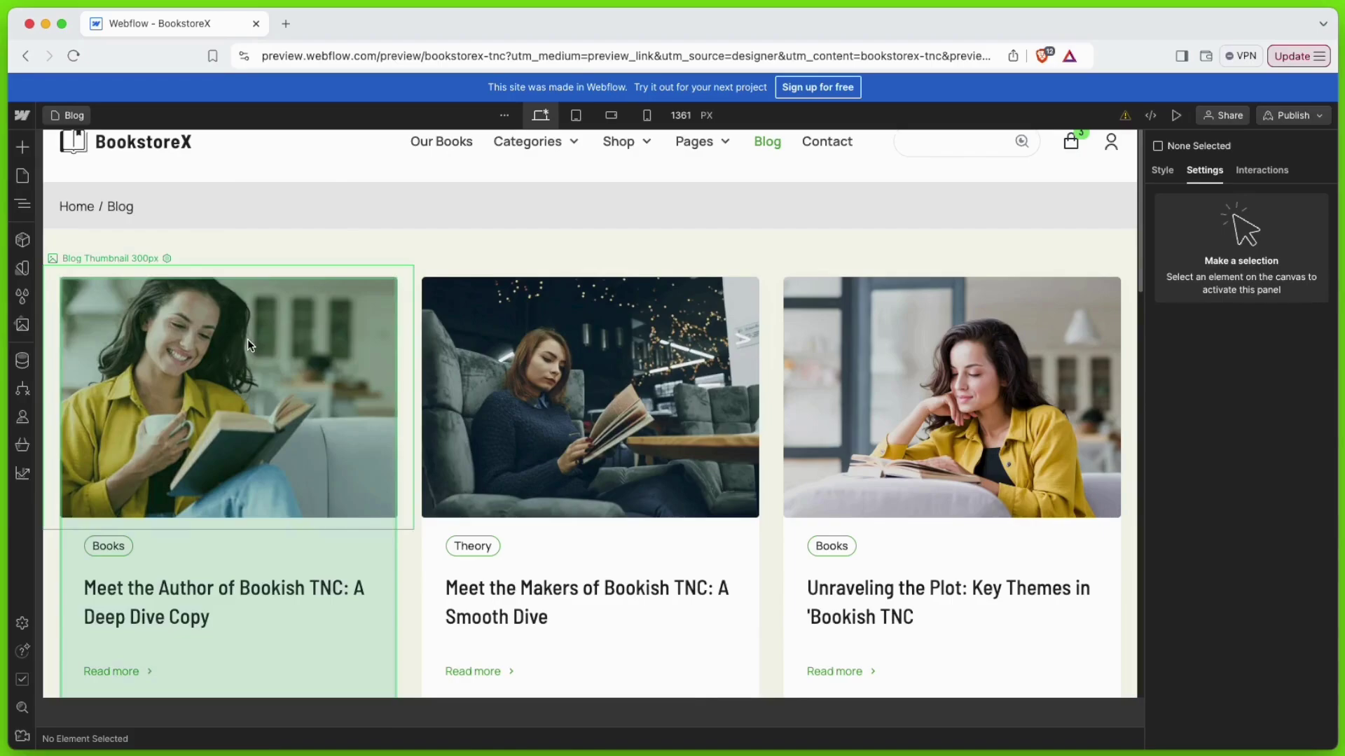
left_click(247, 339)
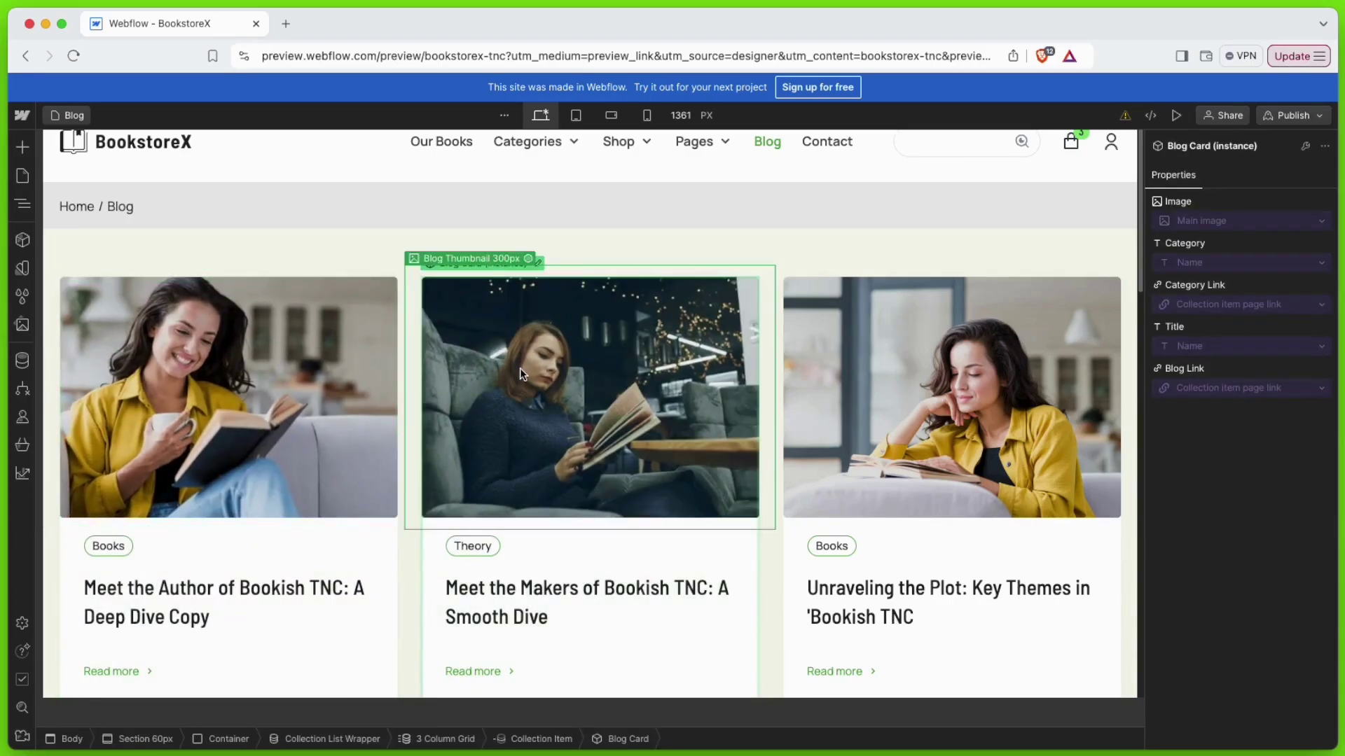
scroll(841, 394, "down", 7)
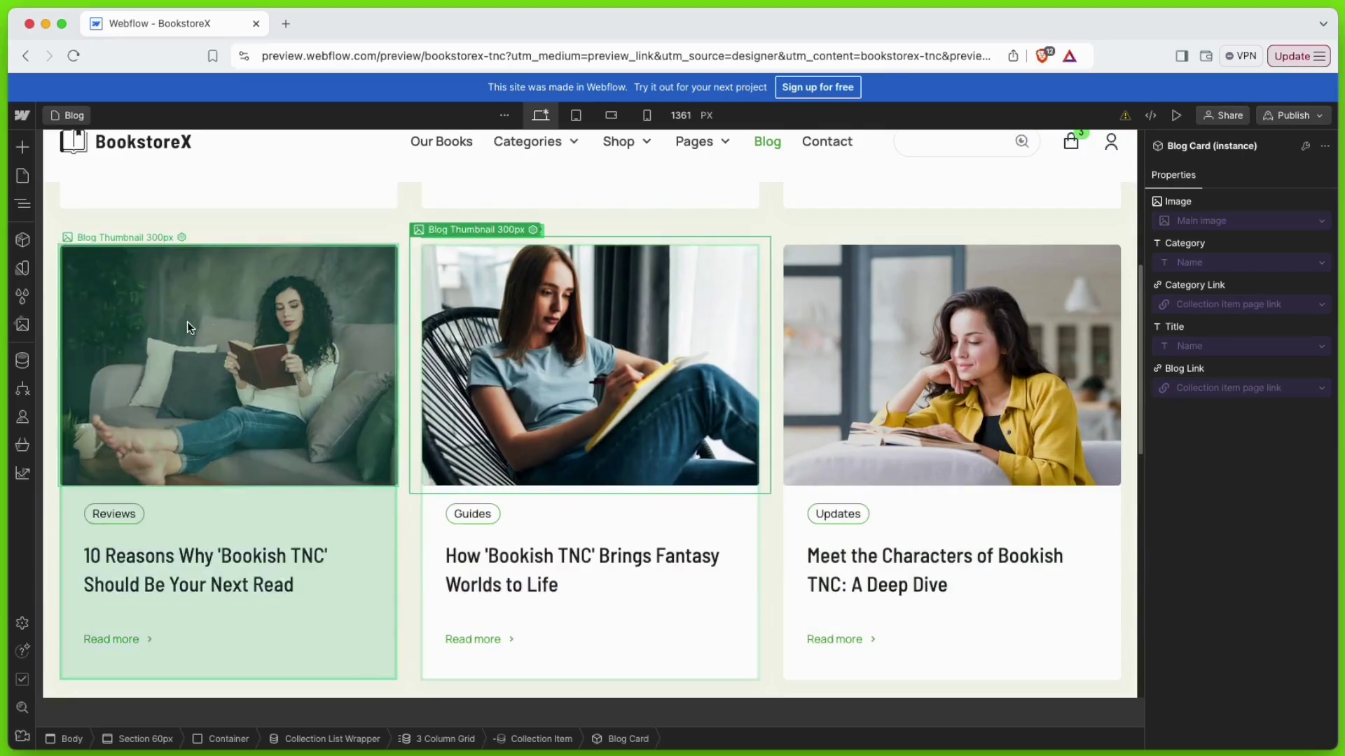
View the Blogs, Blog Categories and Recommended Collections CMS collections, then close them.
left_click(21, 361)
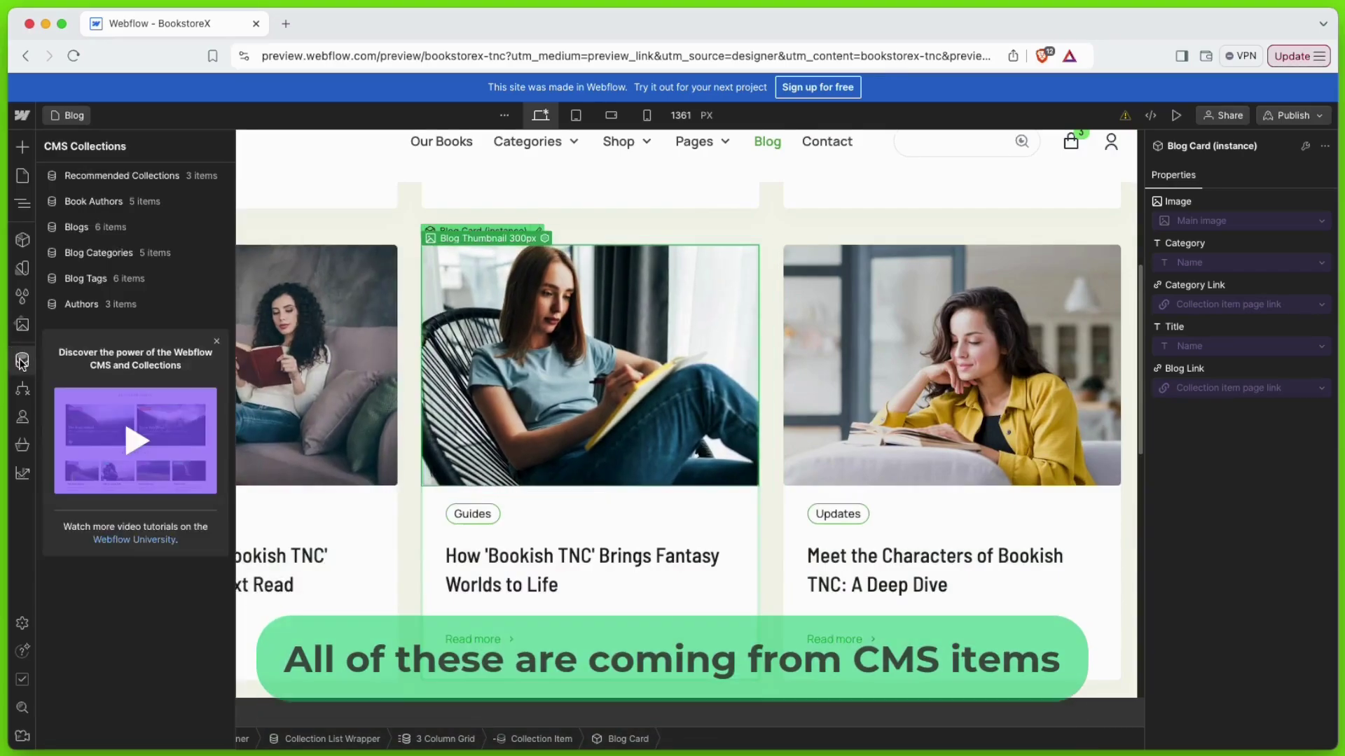
left_click(102, 228)
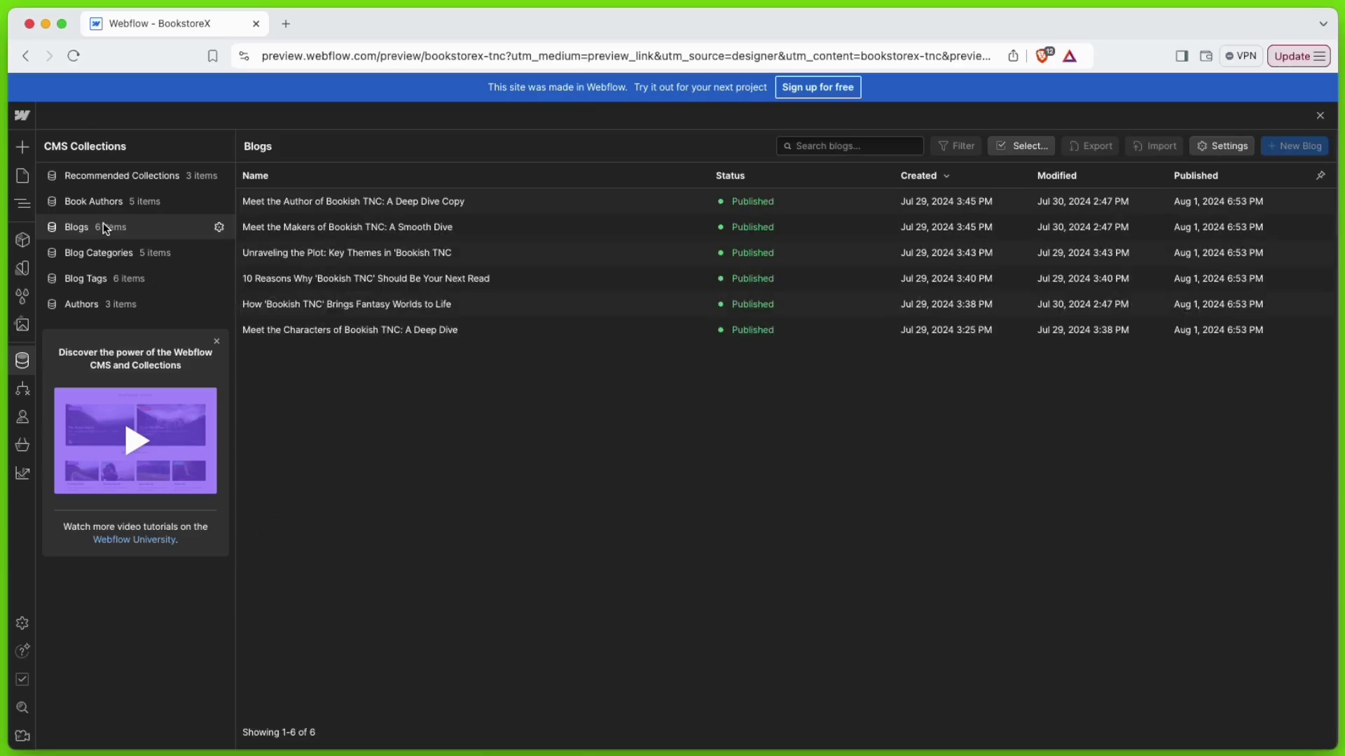
left_click(130, 257)
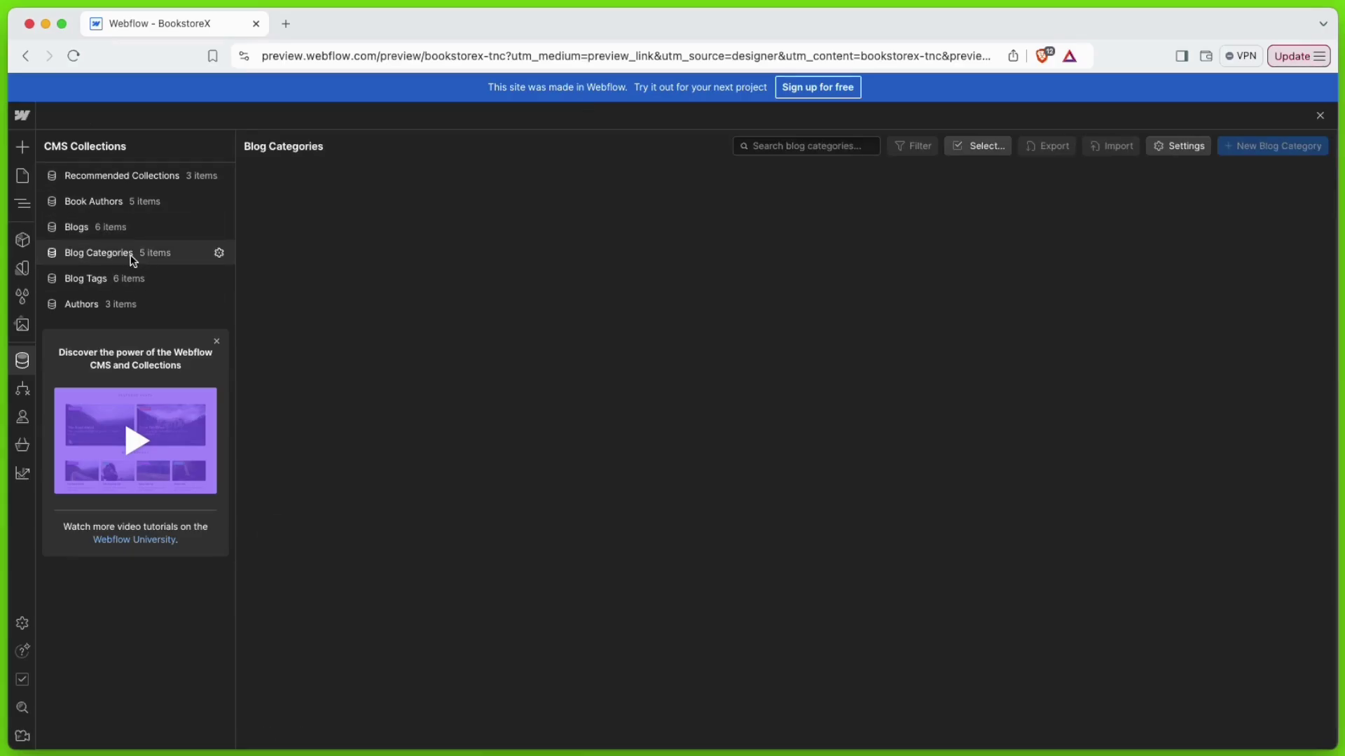
left_click(144, 178)
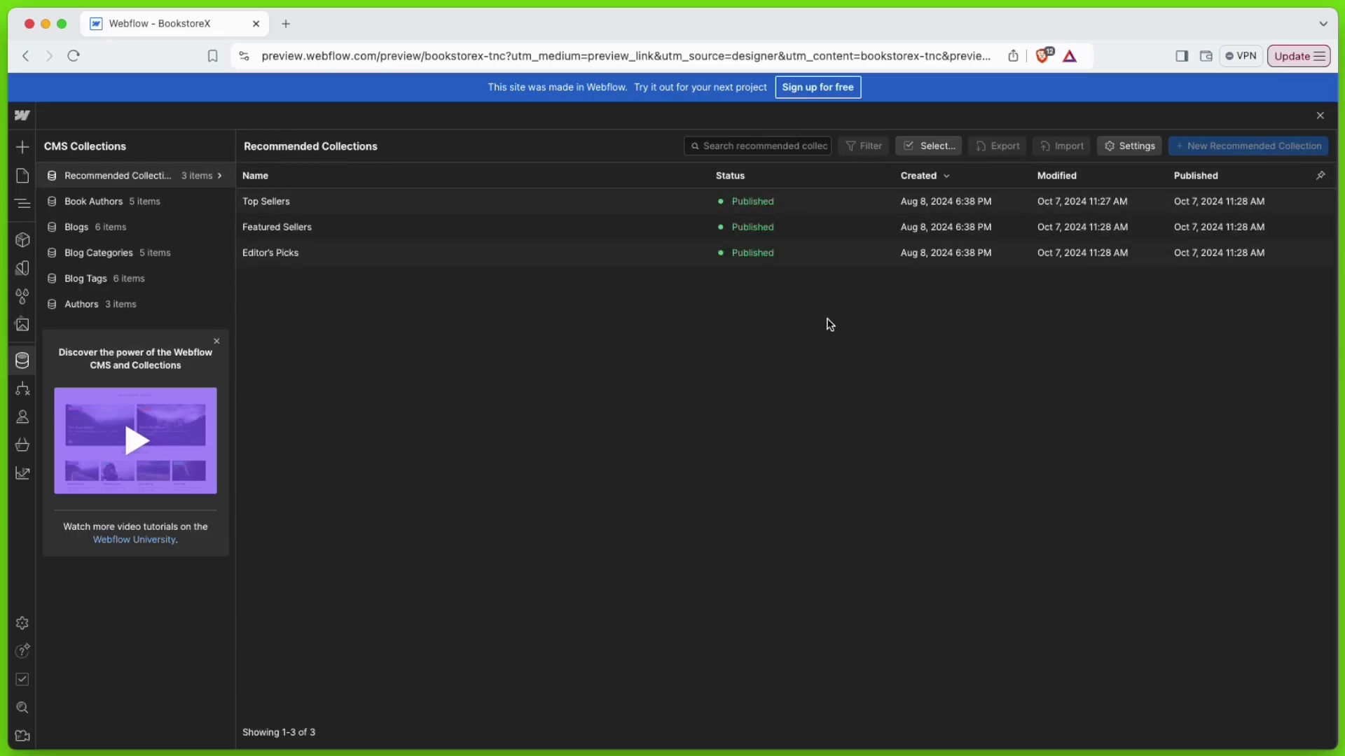
left_click(1320, 117)
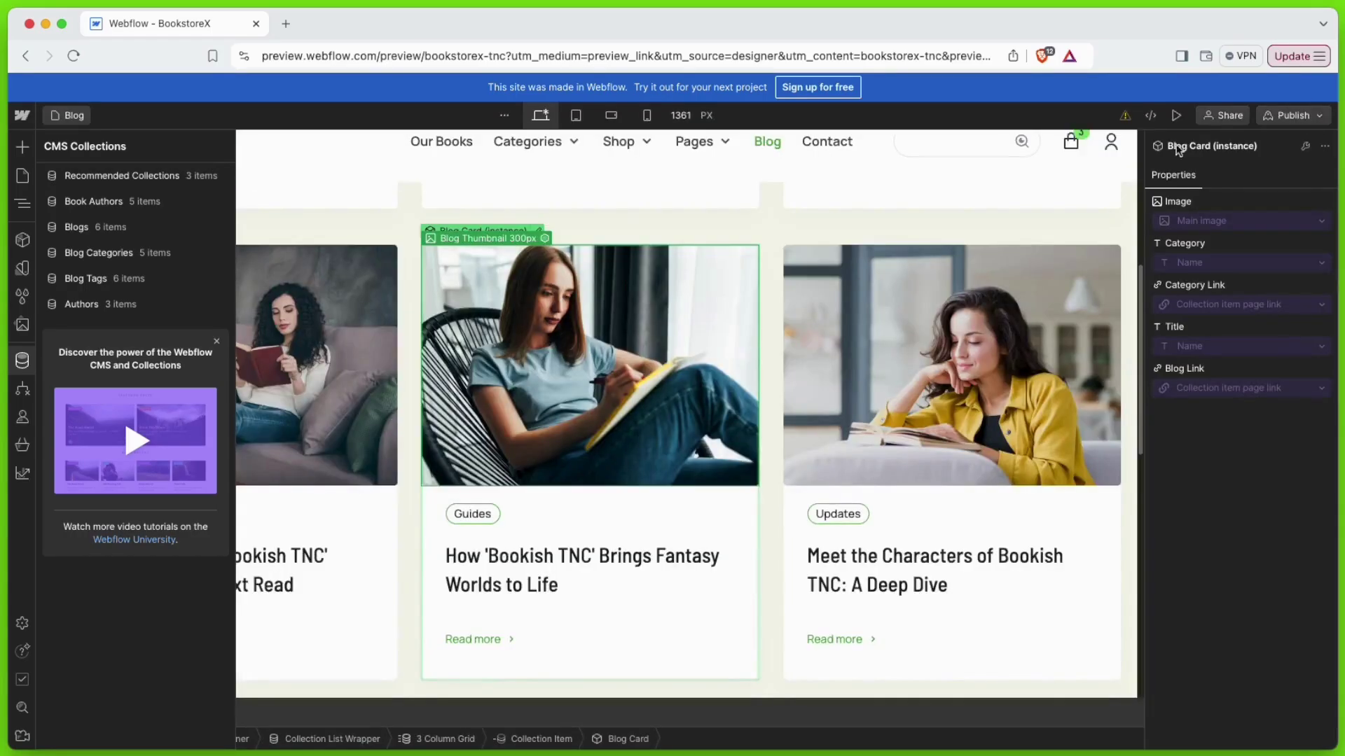
left_click(23, 362)
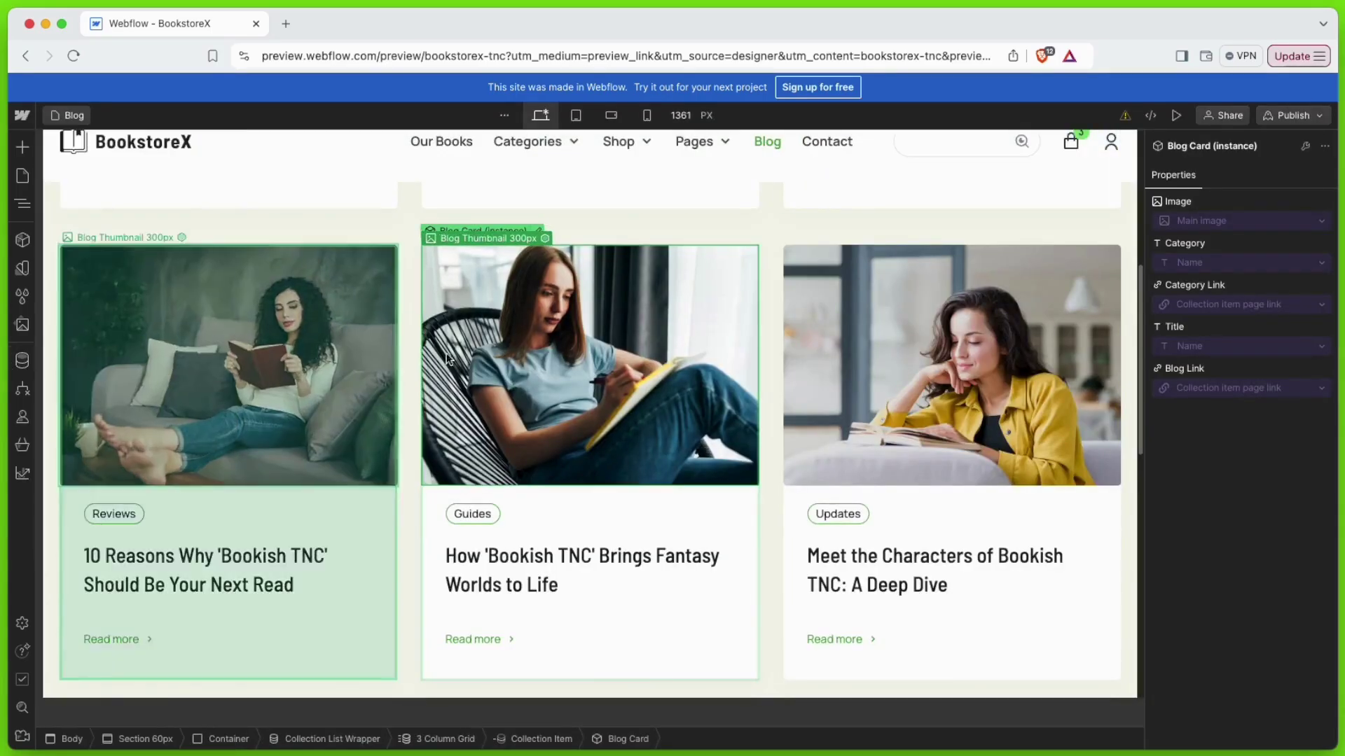
Open the footer component for editing, view its site logo's image settings, and close them.
scroll(568, 351, "down", 10)
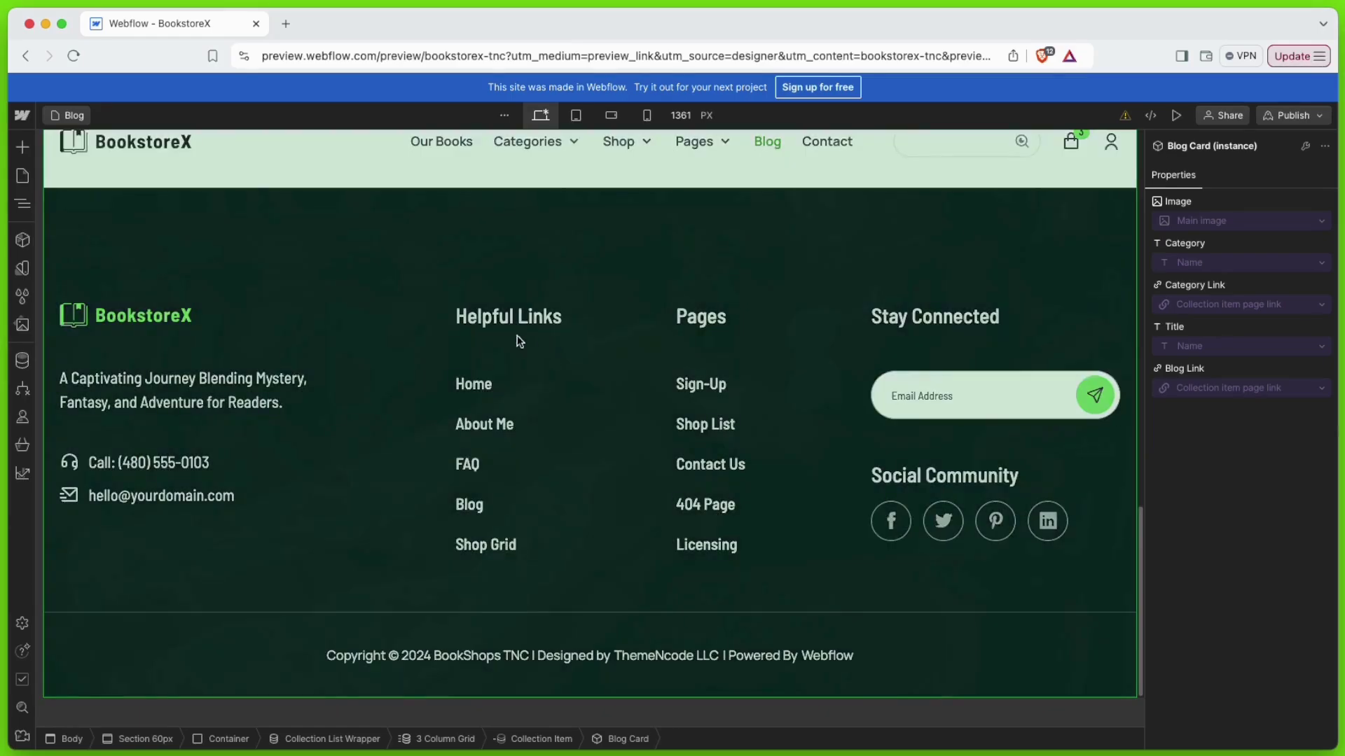
double_click(154, 318)
double_click(128, 317)
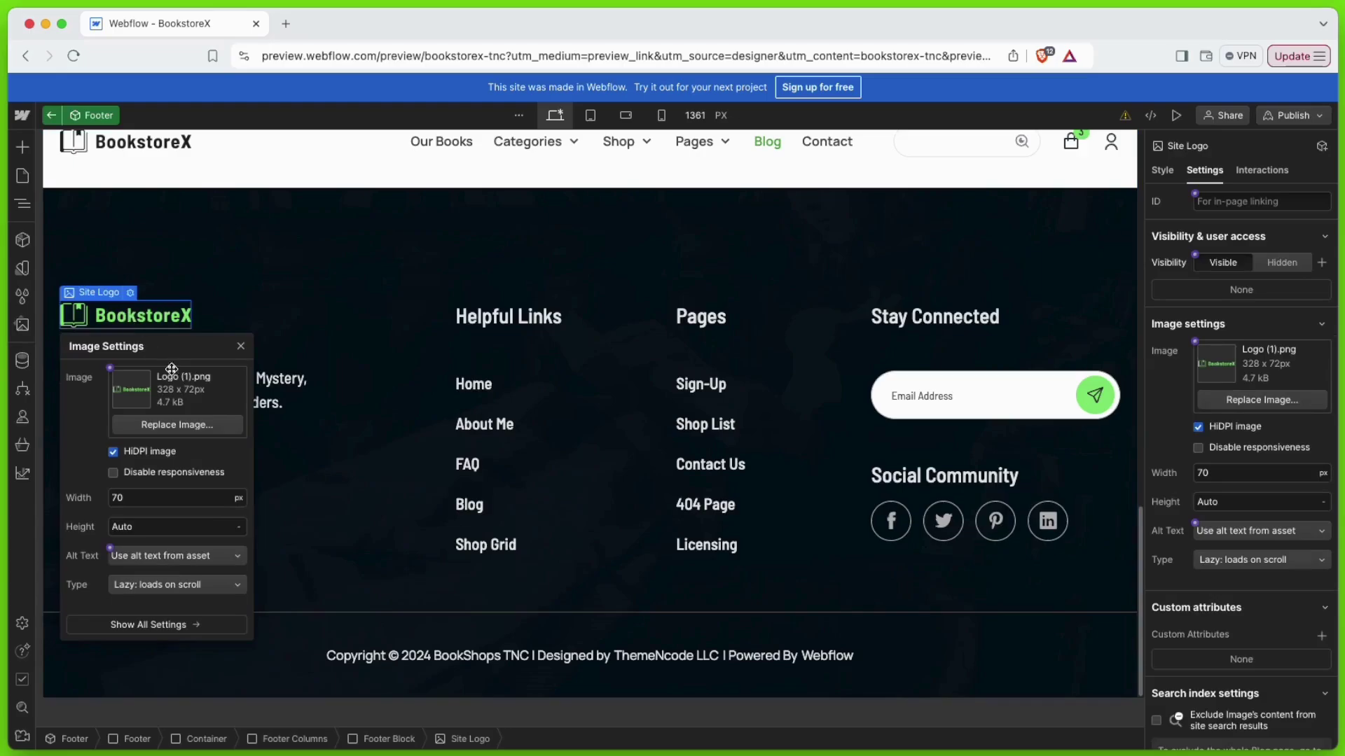
left_click(243, 347)
Review the text settings of the footer's description, phone number and email address.
left_click(212, 382)
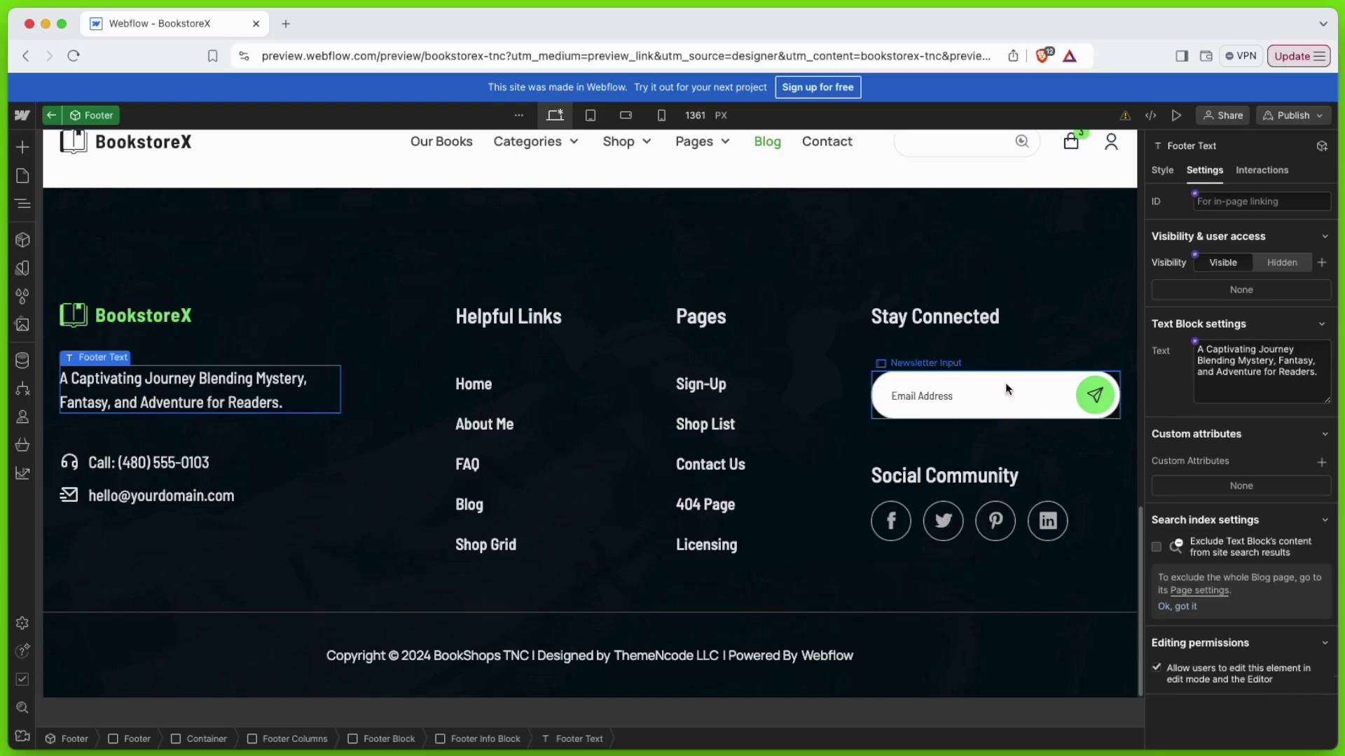
left_click(155, 468)
left_click(164, 505)
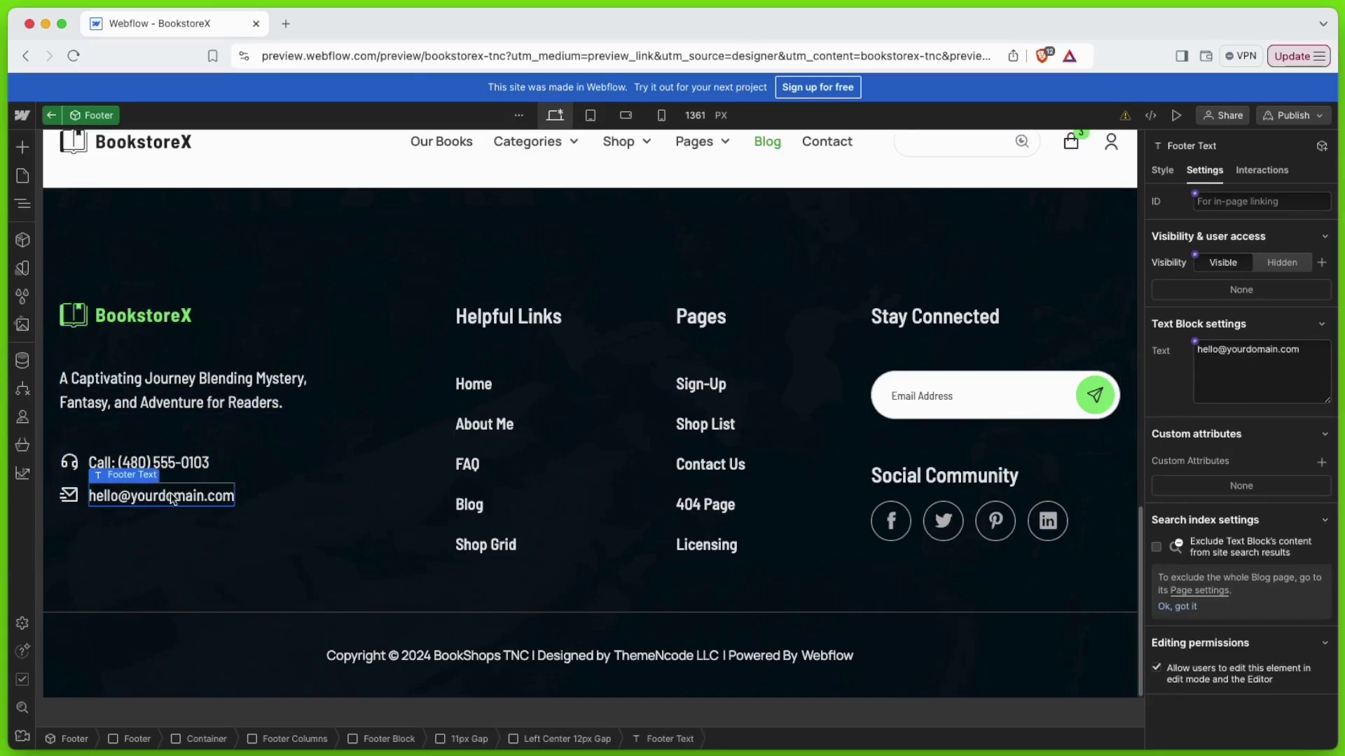
Review the link settings of the footer's Home and Contact Us links and its Facebook and Twitter icons.
left_click(480, 393)
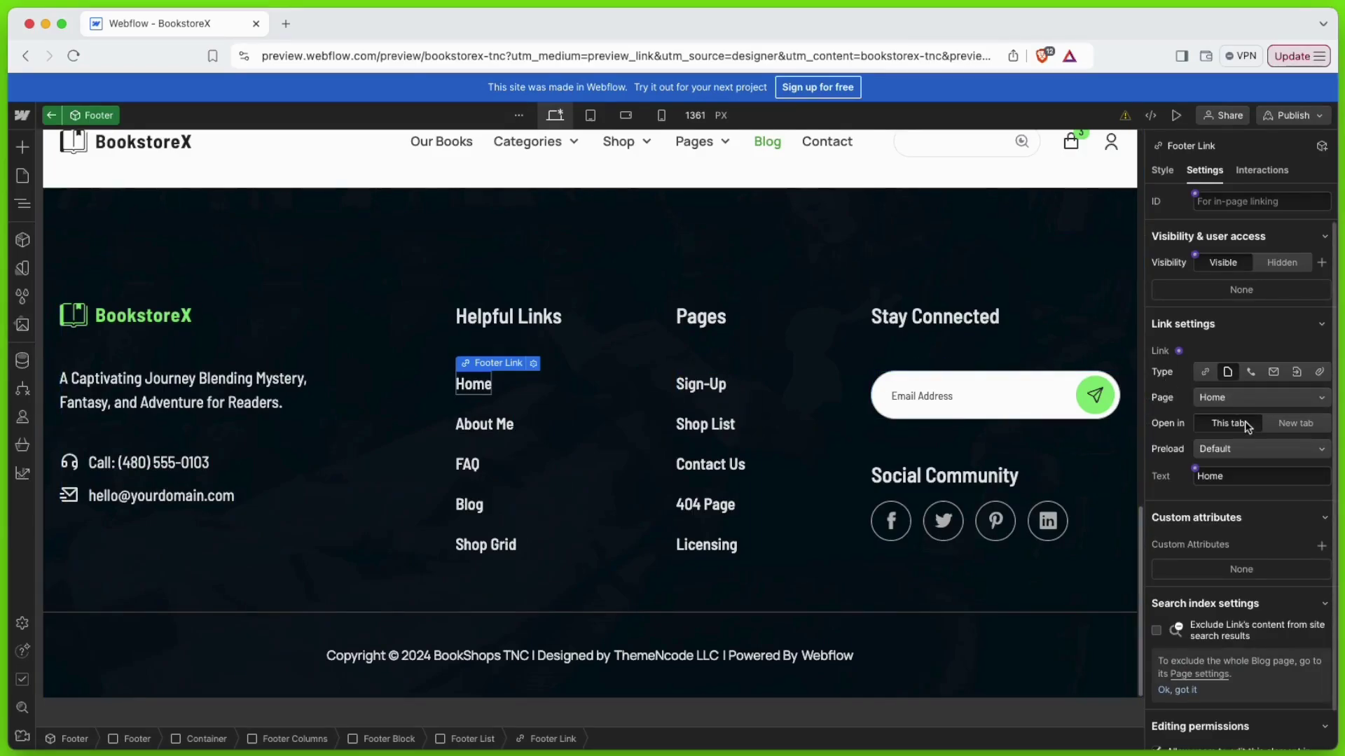
left_click(1233, 449)
left_click(1234, 456)
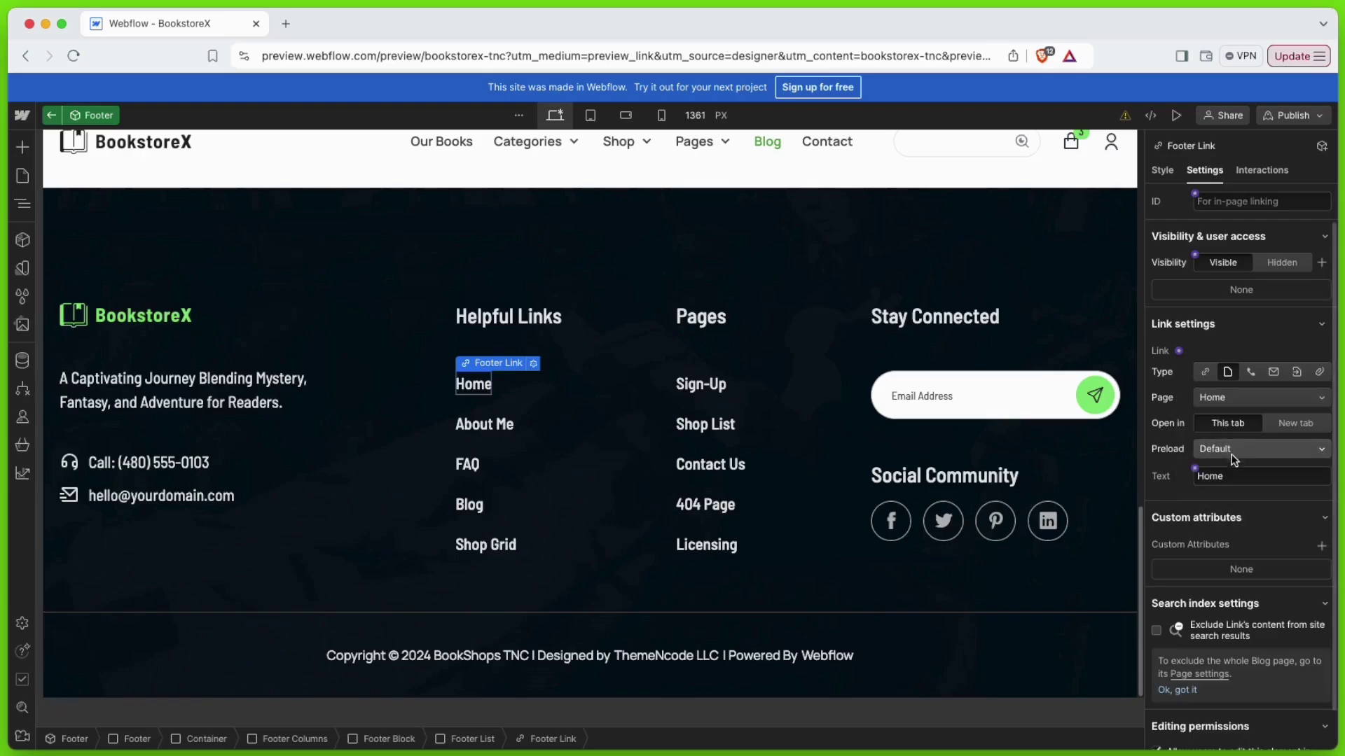
left_click(715, 462)
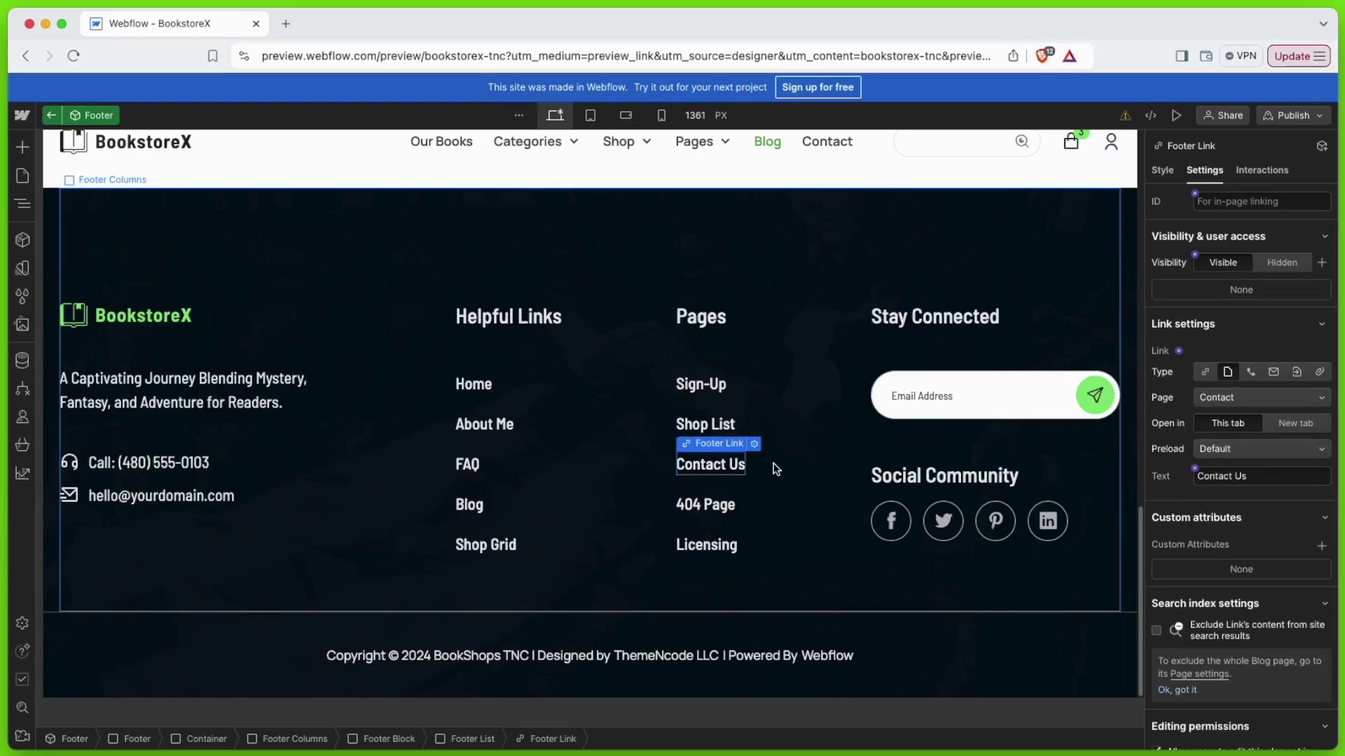
left_click(891, 521)
left_click(950, 521)
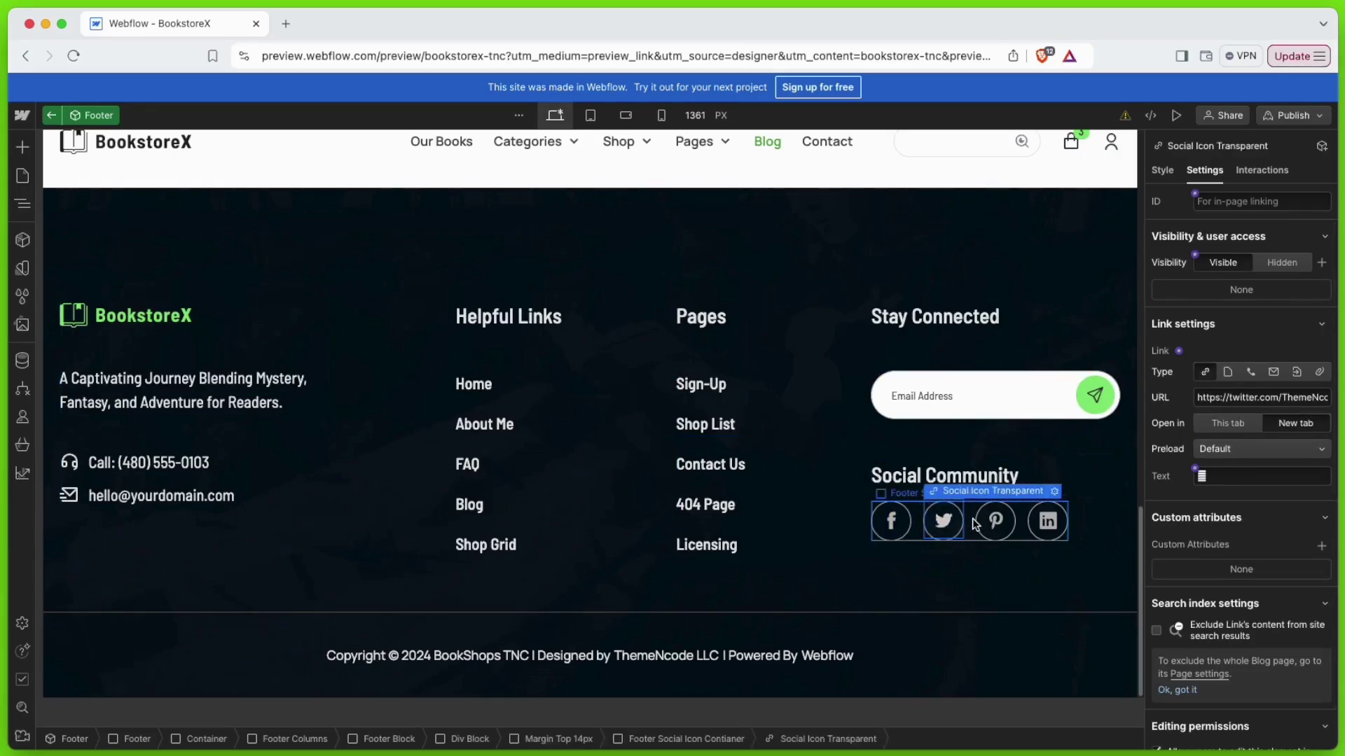